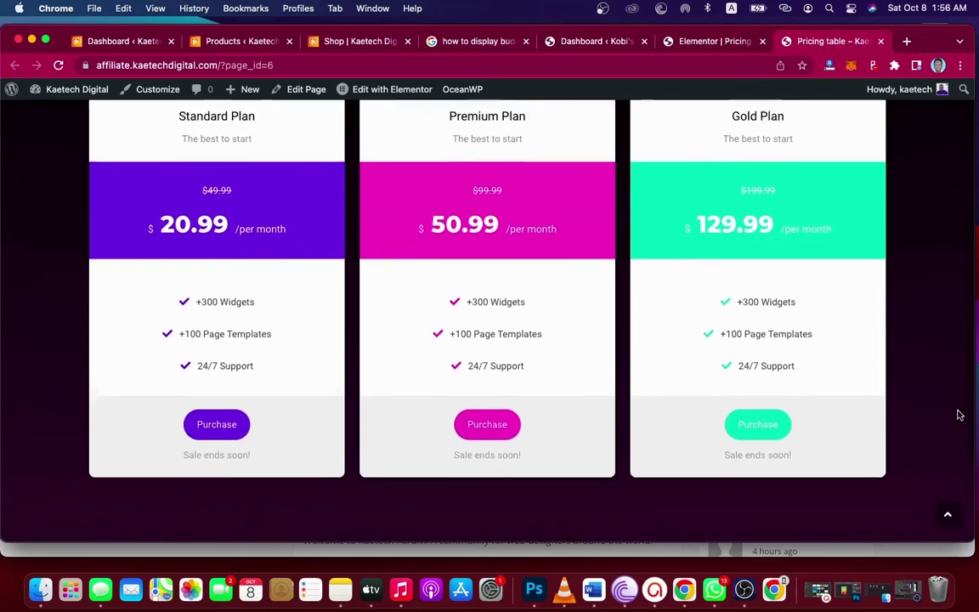
Review the Standard, Premium and Gold plan cards on the published pricing table page
scroll(958, 414, "up", 5)
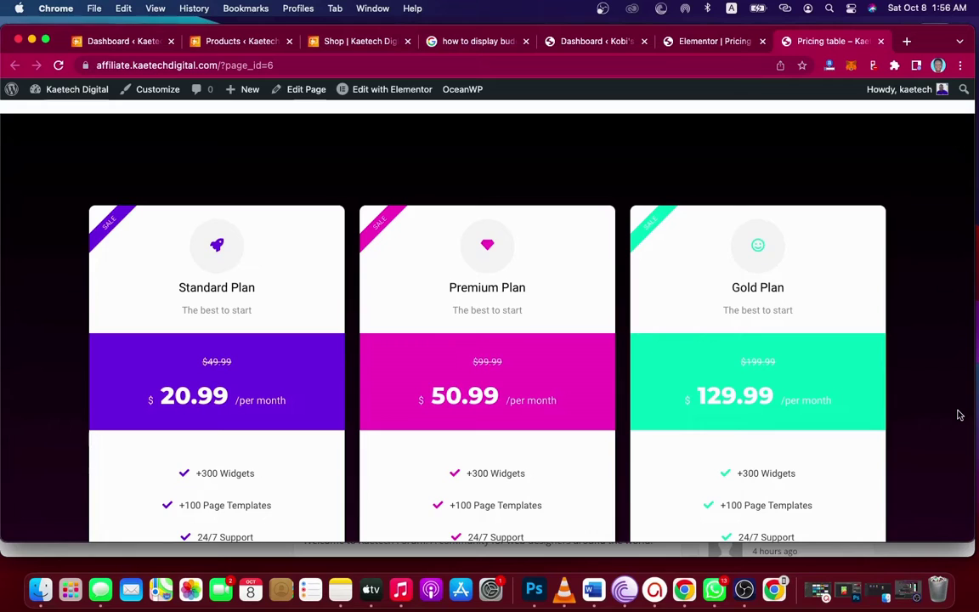
scroll(959, 414, "down", 4)
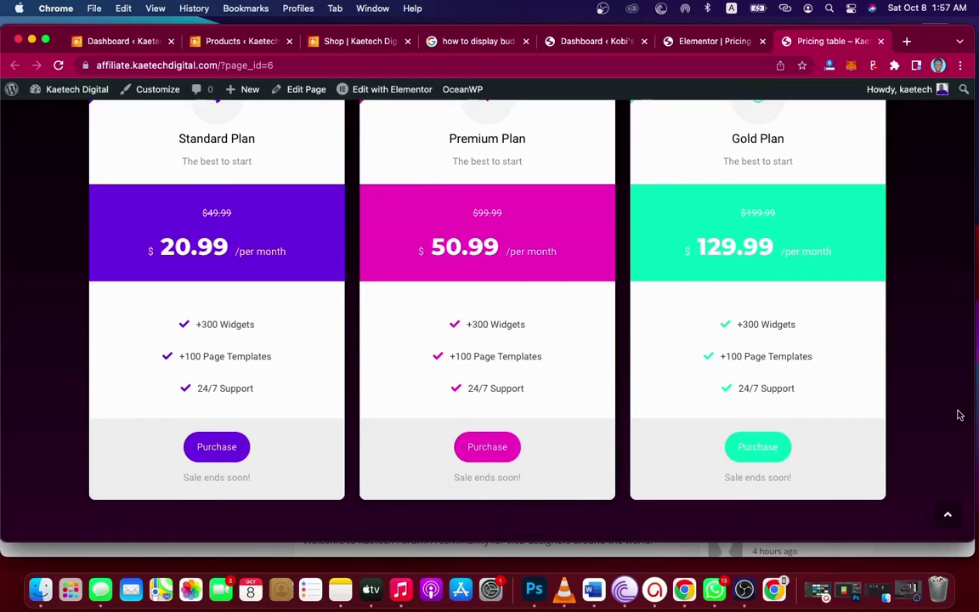
scroll(959, 415, "up", 2)
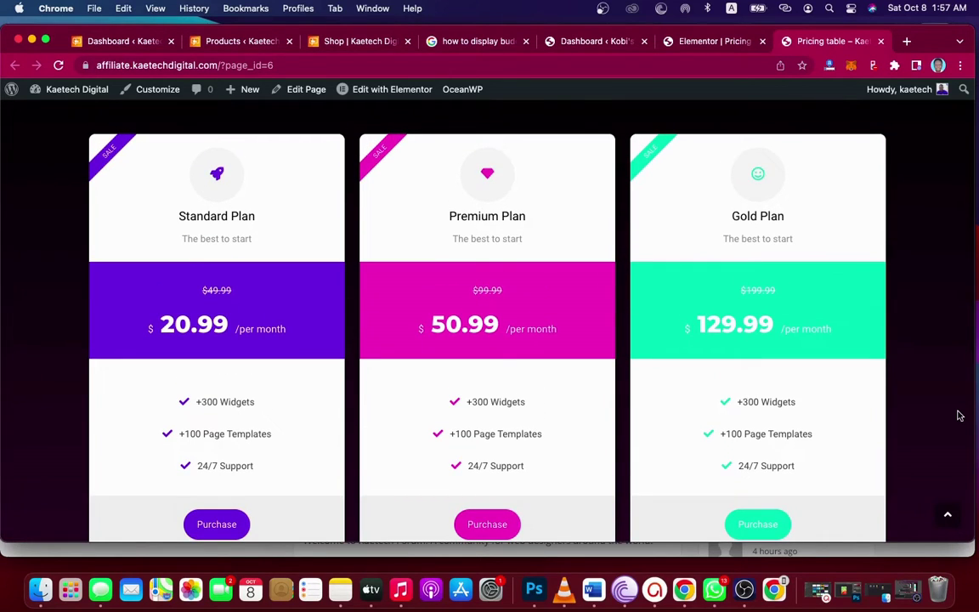
Switch to the pricing page's Elementor editor and set its exit destination to WP Dashboard
left_click(706, 42)
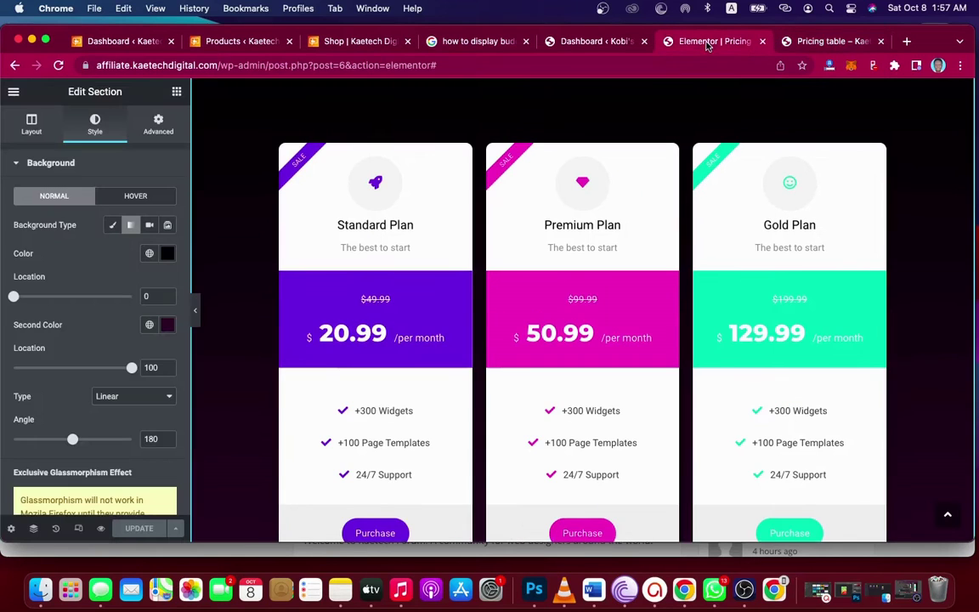
left_click(587, 44)
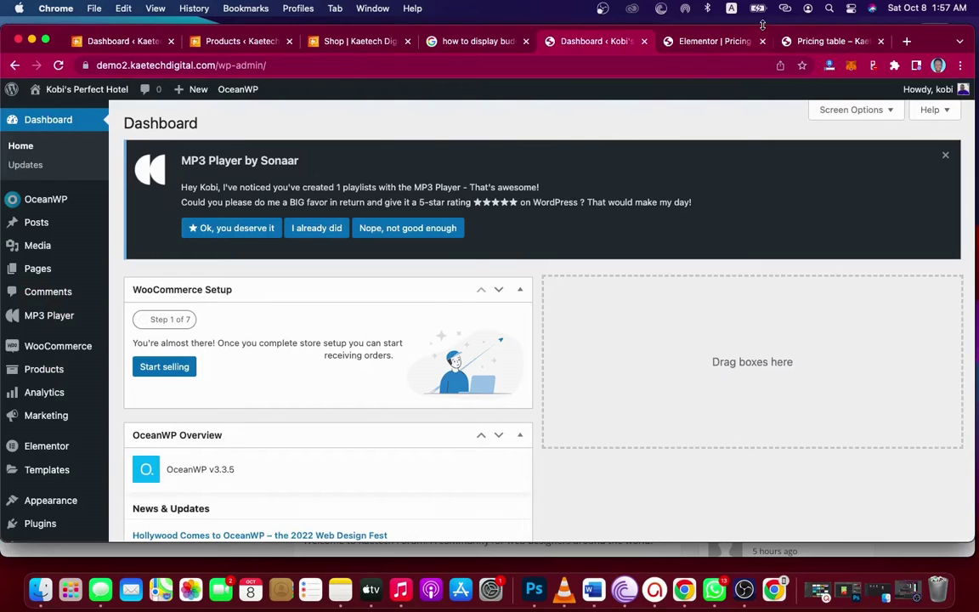
left_click(727, 41)
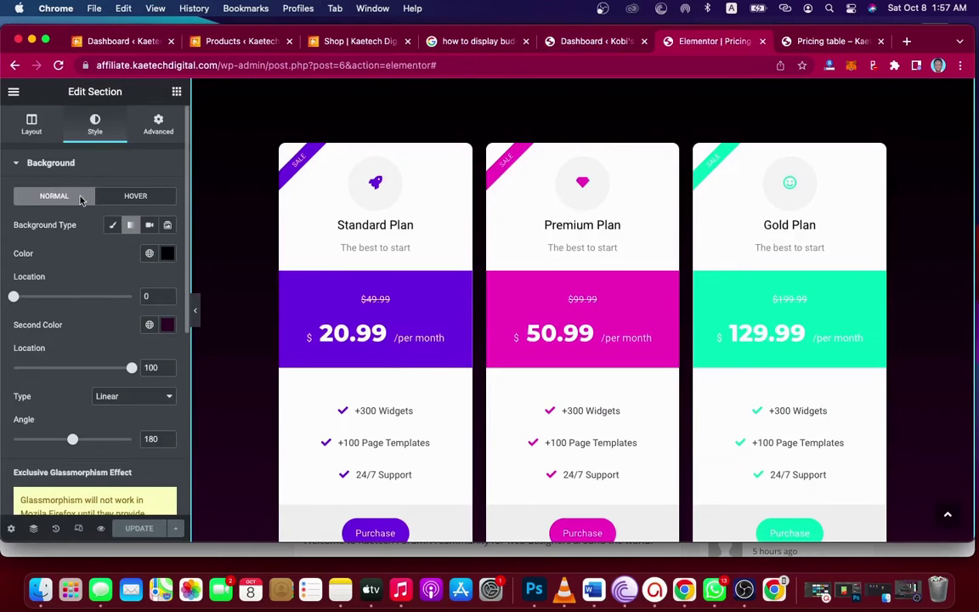
left_click(13, 93)
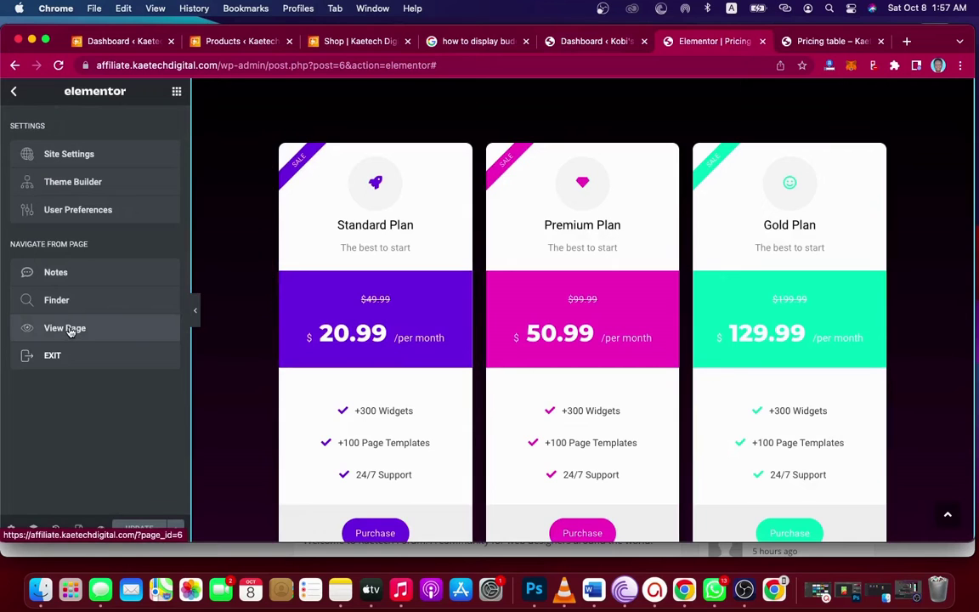
left_click(64, 357)
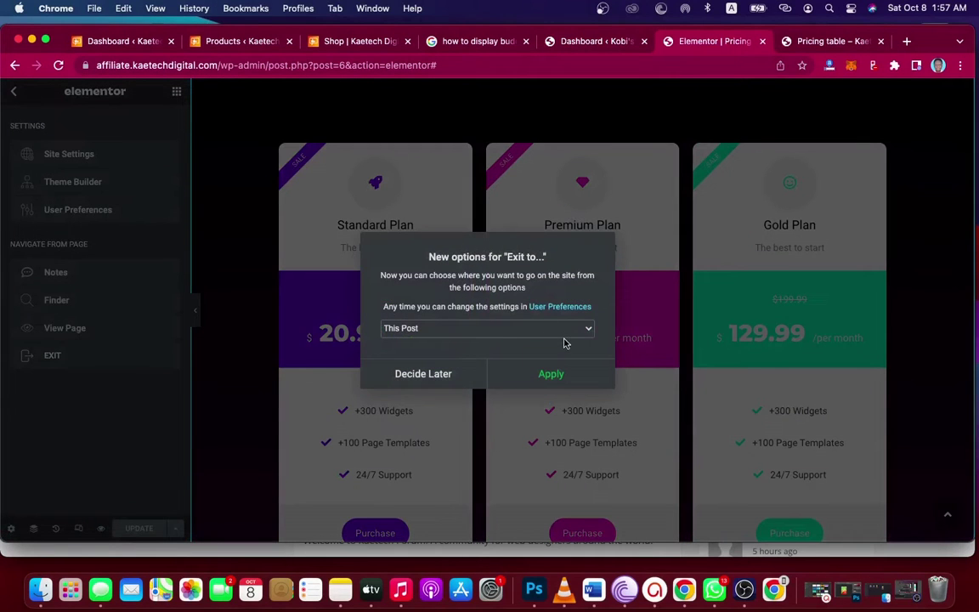
left_click(551, 329)
left_click(507, 356)
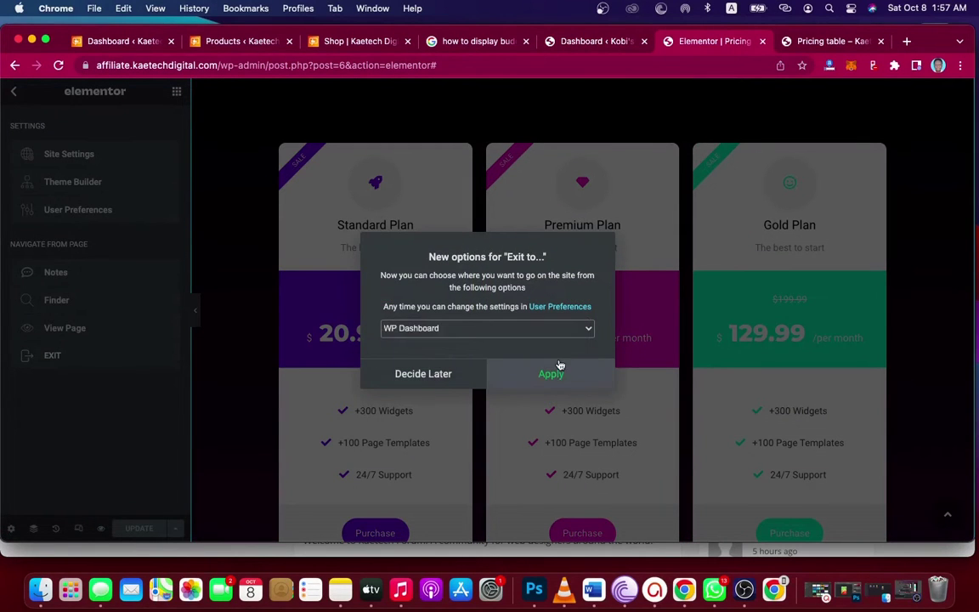
left_click(561, 373)
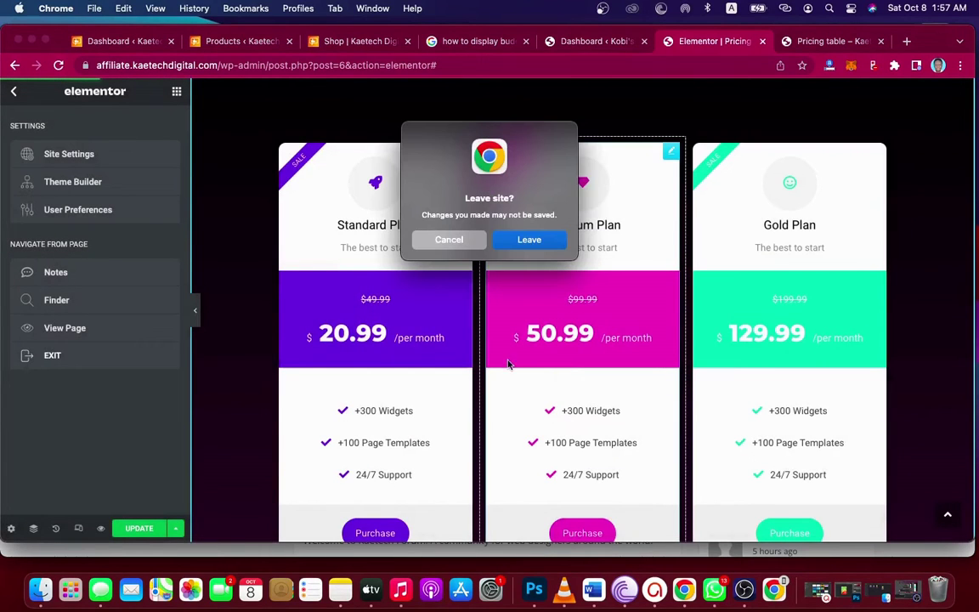
Stay on the page to save the pricing page update, and exit the editor to the WordPress dashboard
left_click(476, 245)
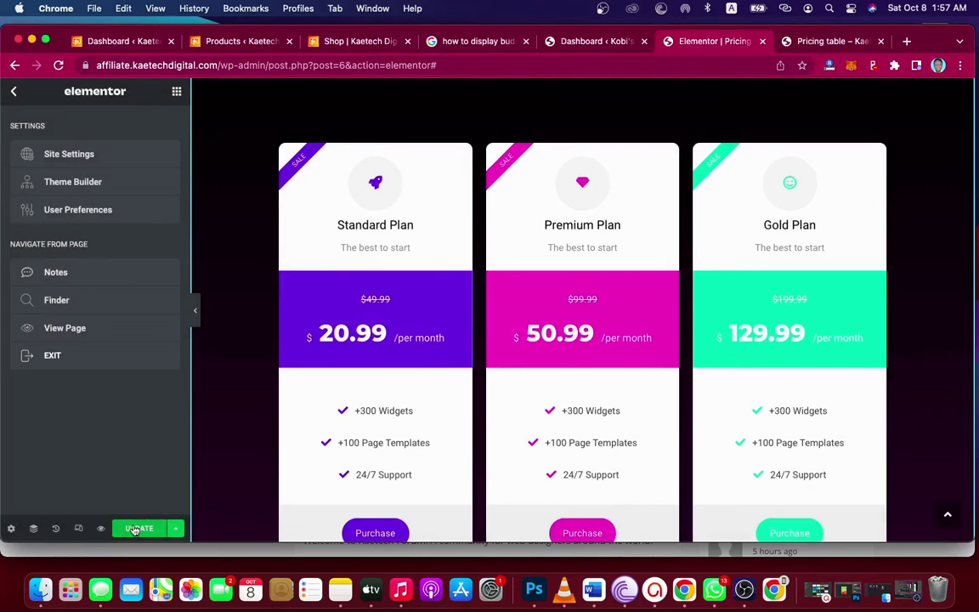
left_click(136, 528)
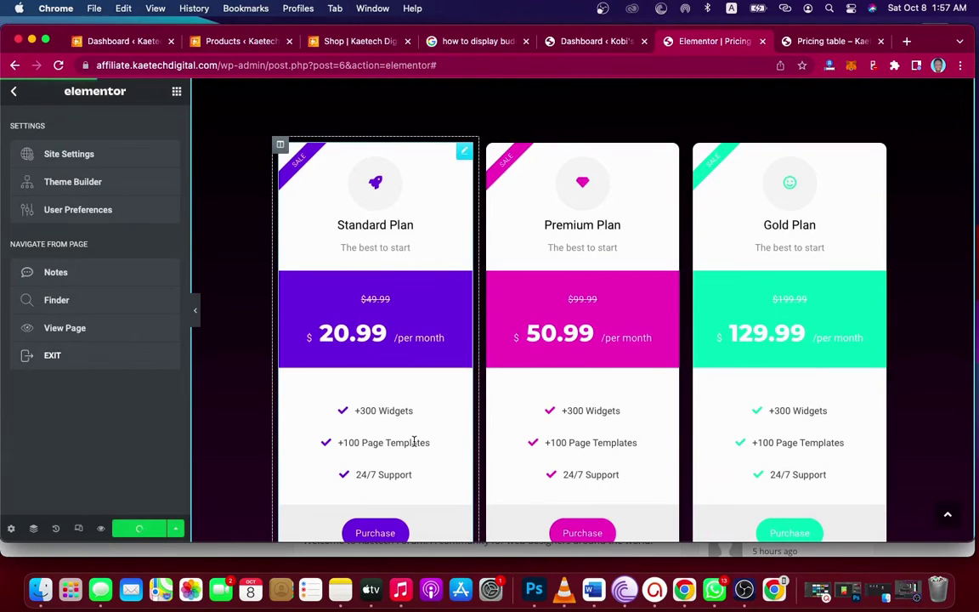
left_click(115, 358)
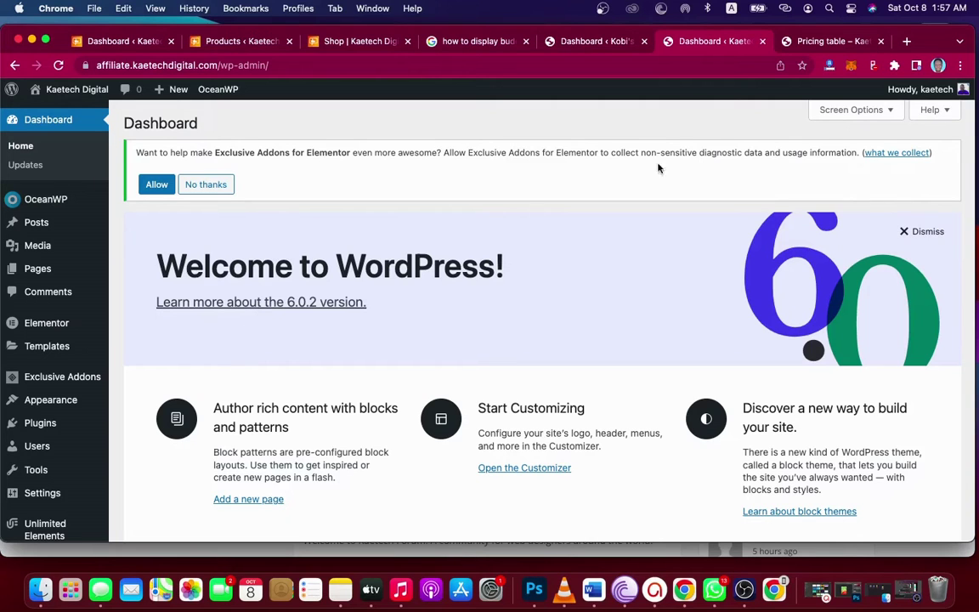
Return to the published pricing table page and look through its three plans from header to purchase buttons
left_click(817, 42)
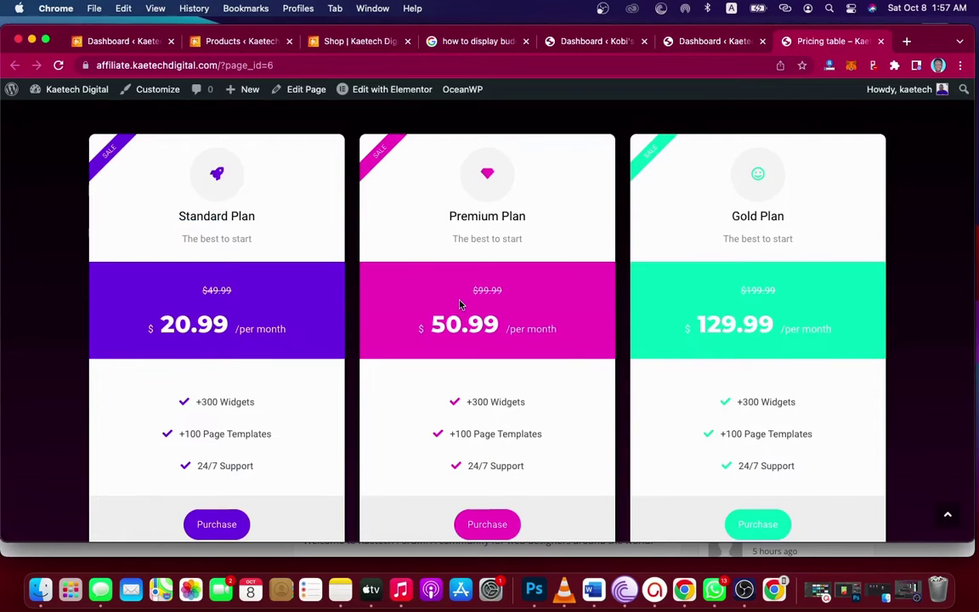
scroll(459, 304, "down", 3)
scroll(459, 306, "up", 5)
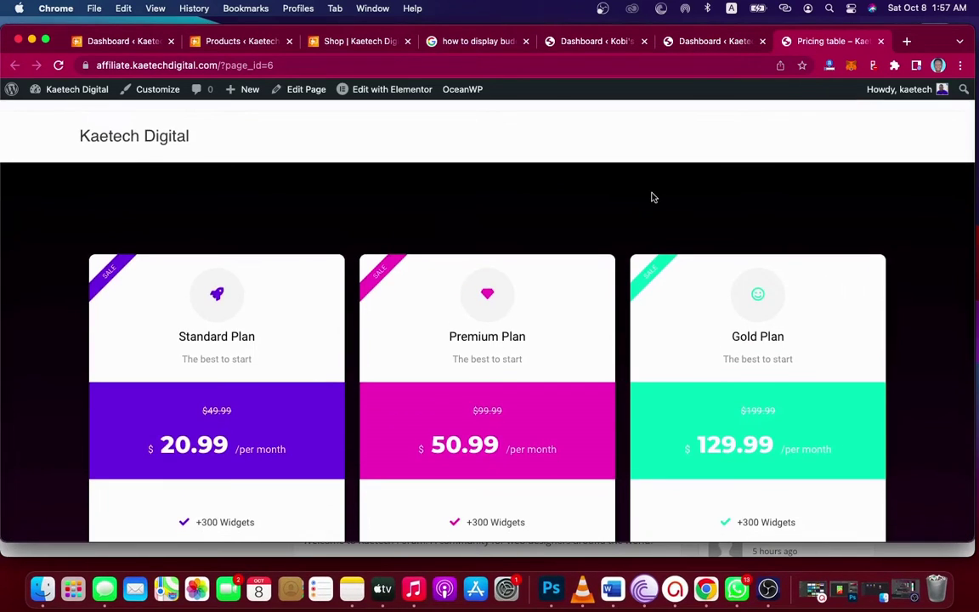
scroll(664, 277, "down", 5)
scroll(664, 276, "up", 2)
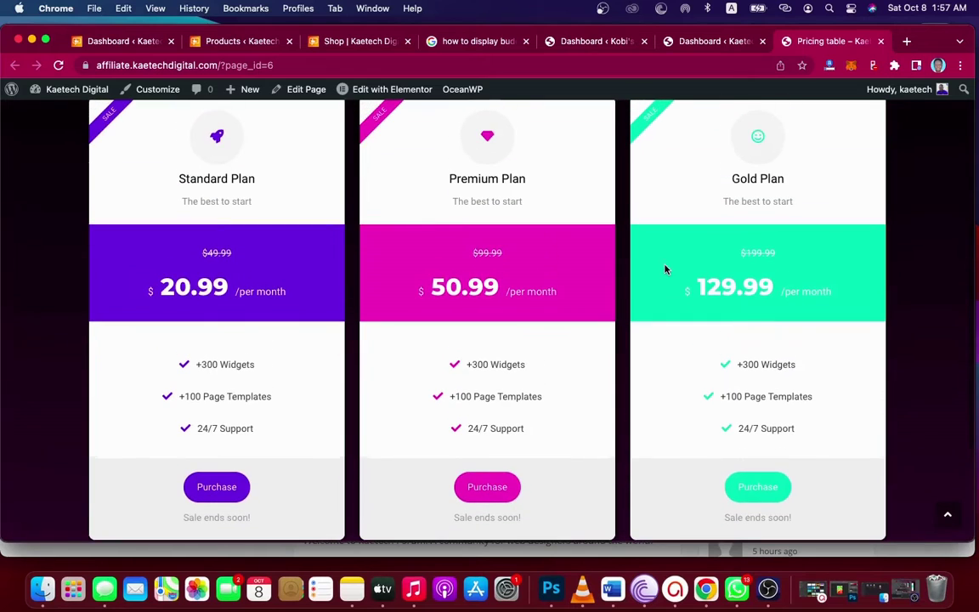
Go back to the Kaetech Digital dashboard and search the installable plugins for "elementor"
left_click(716, 42)
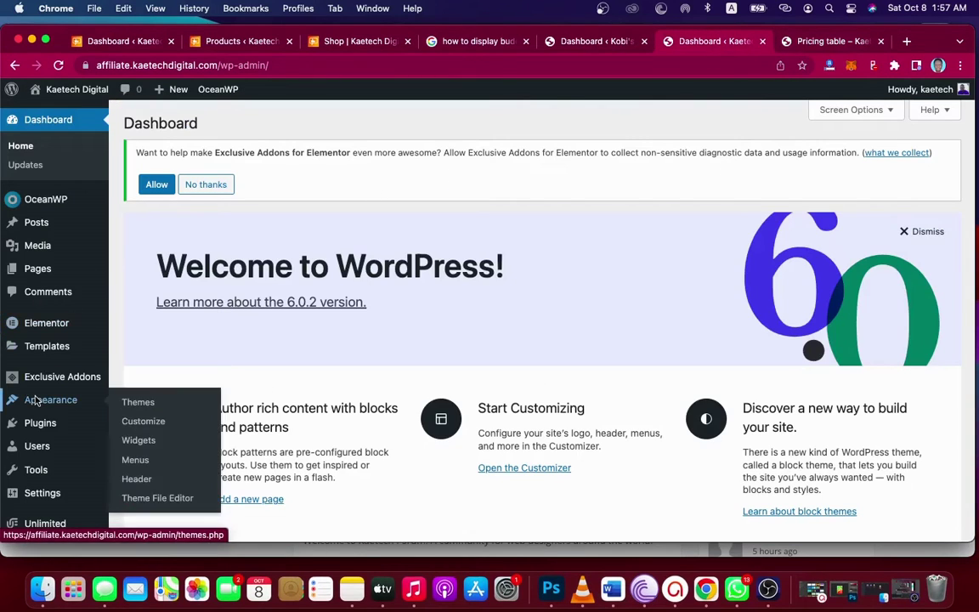
scroll(37, 406, "down", 3)
mouse_move(41, 365)
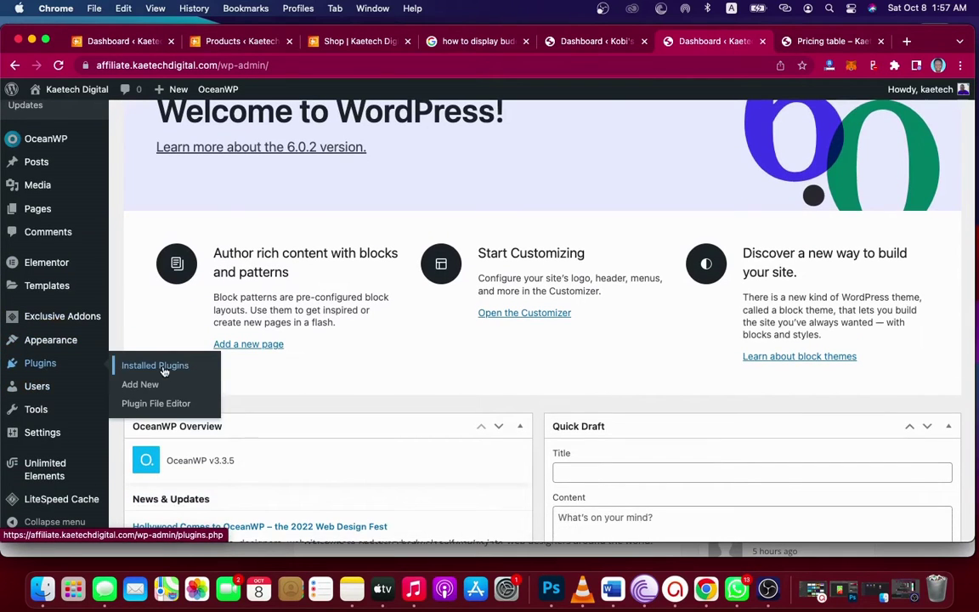
left_click(139, 385)
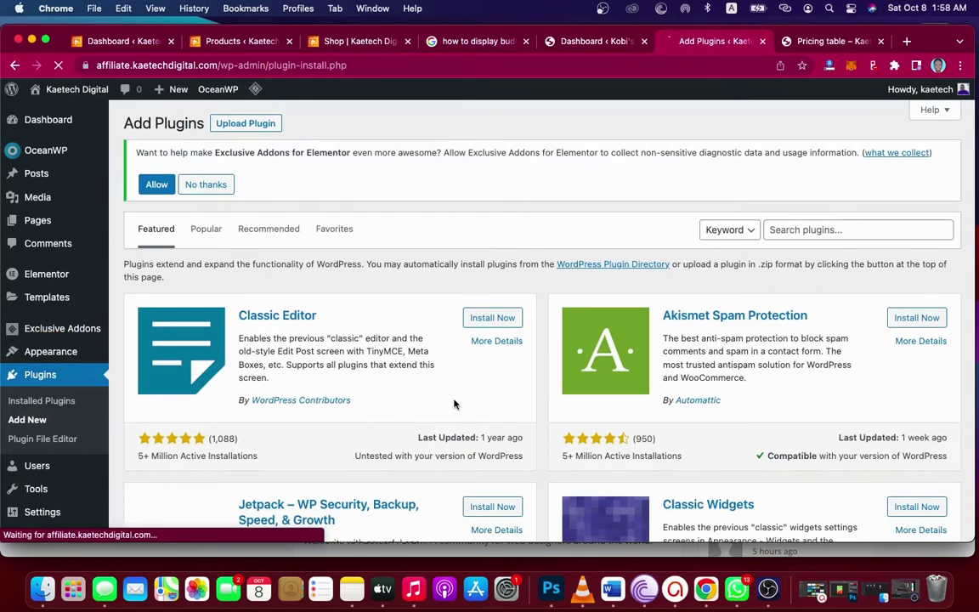
left_click(791, 230)
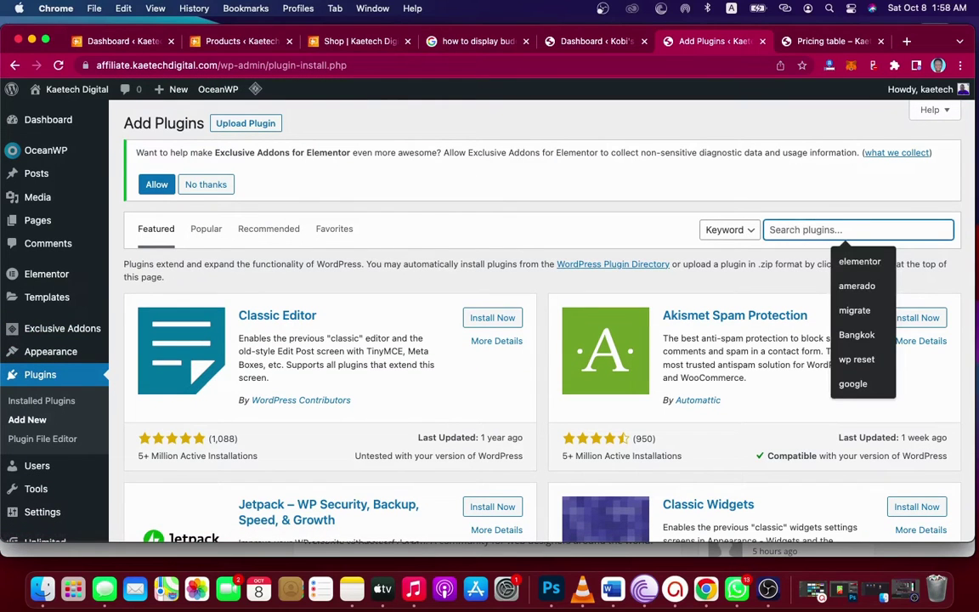
type("elemento")
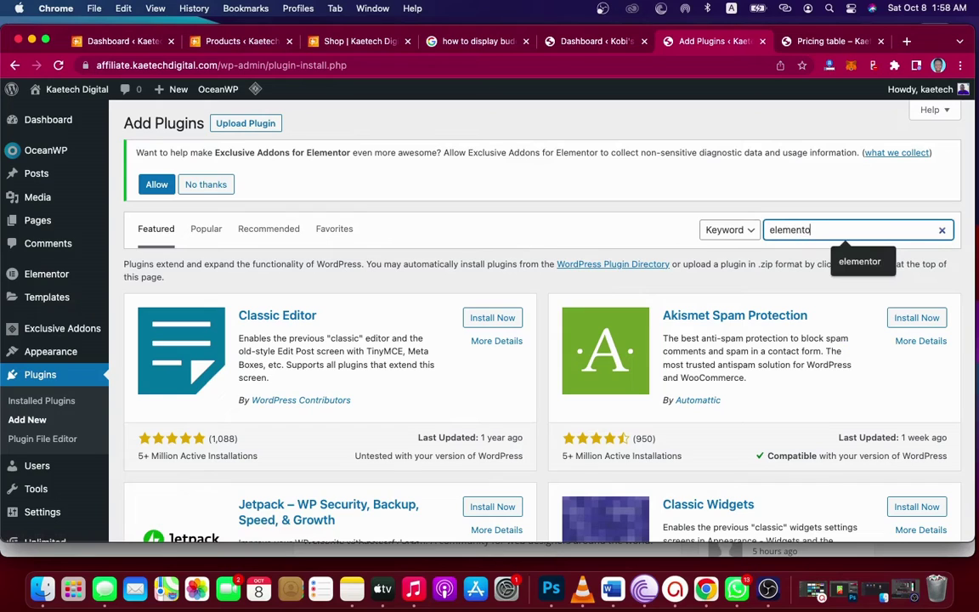
type("r")
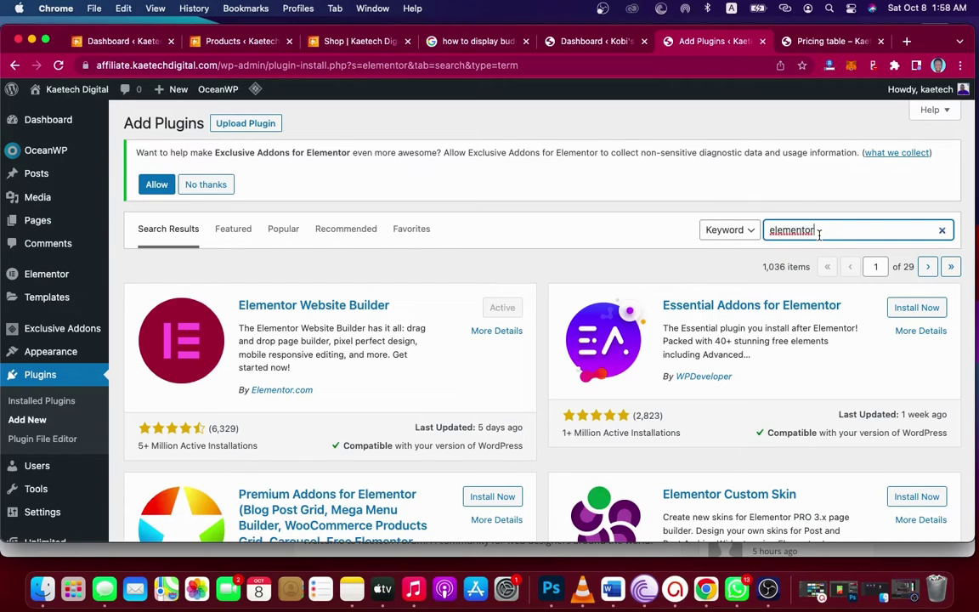
Search the installable plugins for "unlimited elements"
left_click_drag(819, 233, 738, 239)
type("unlimited elements")
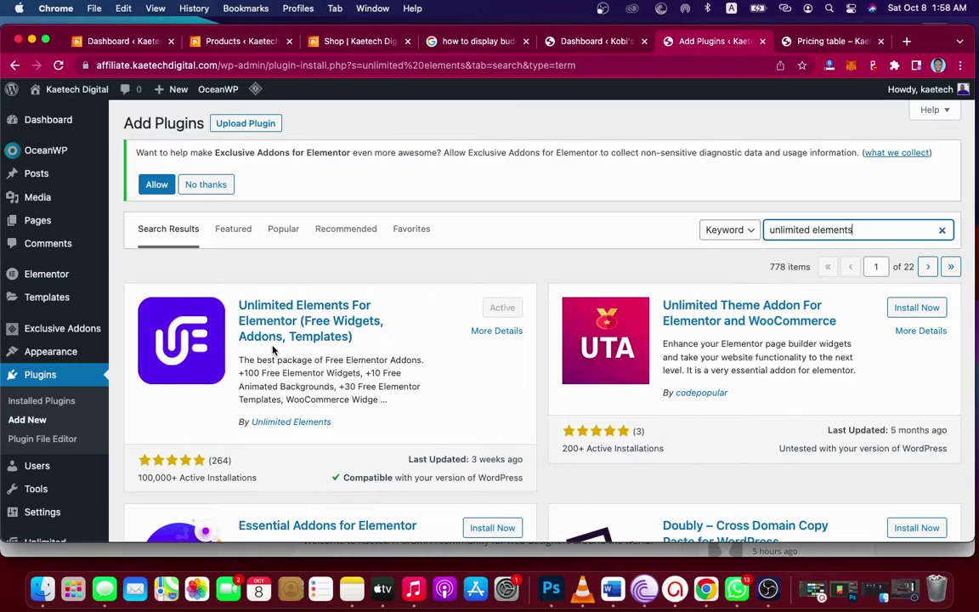
Open the Unlimited Elements widget library and browse the Creative Widgets category
scroll(272, 349, "down", 5)
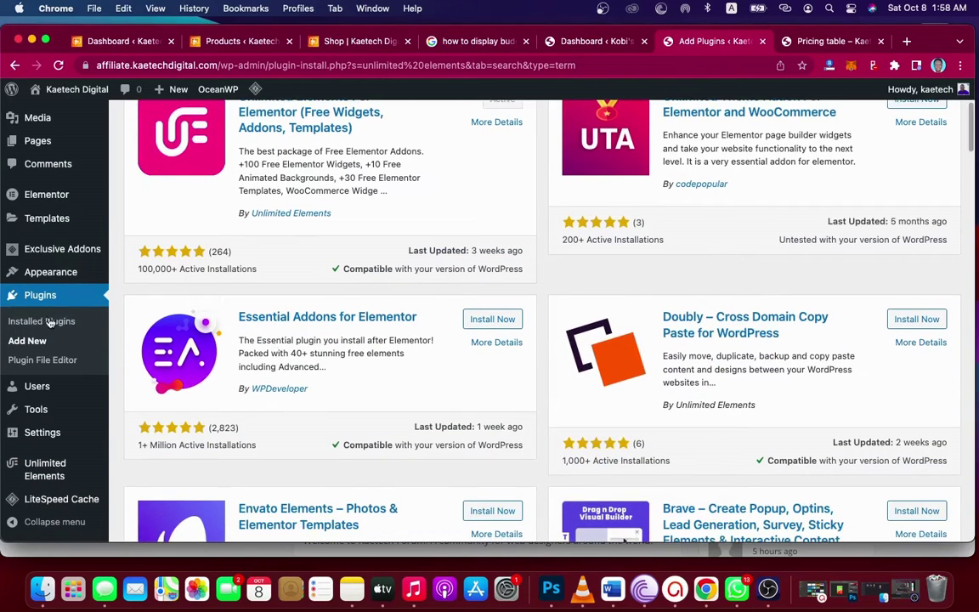
mouse_move(41, 475)
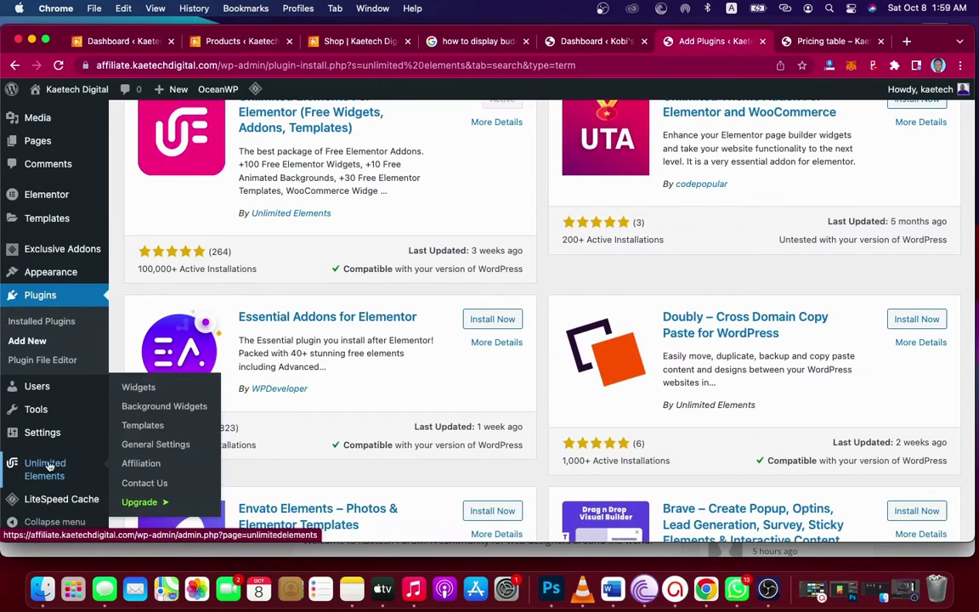
left_click(44, 469)
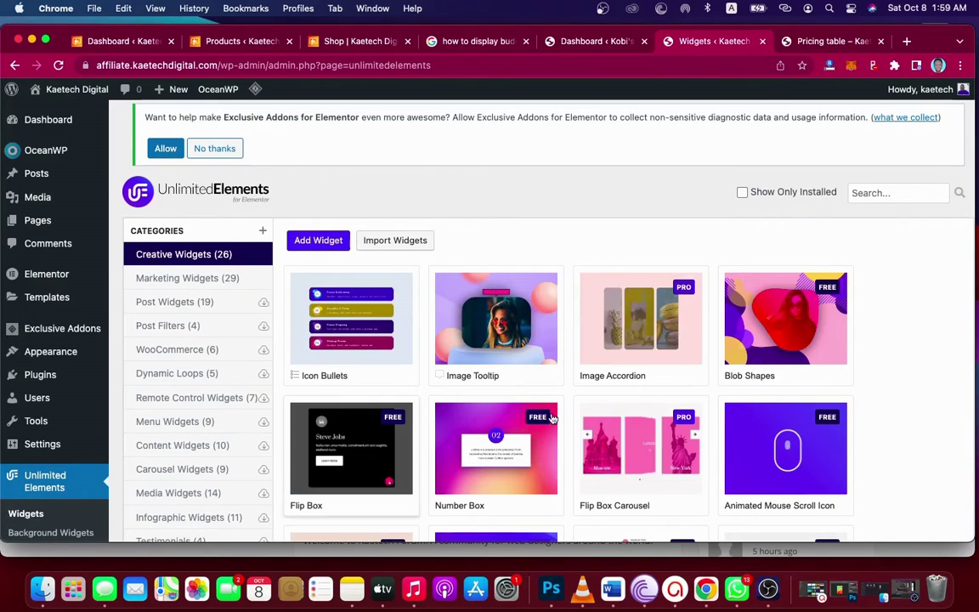
scroll(642, 431, "down", 3)
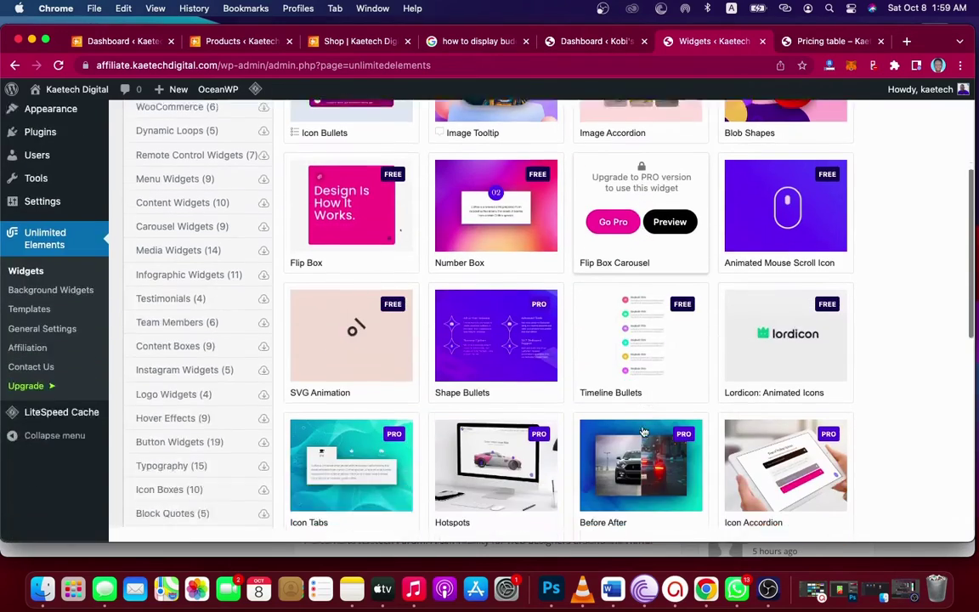
scroll(643, 431, "down", 5)
scroll(643, 431, "up", 4)
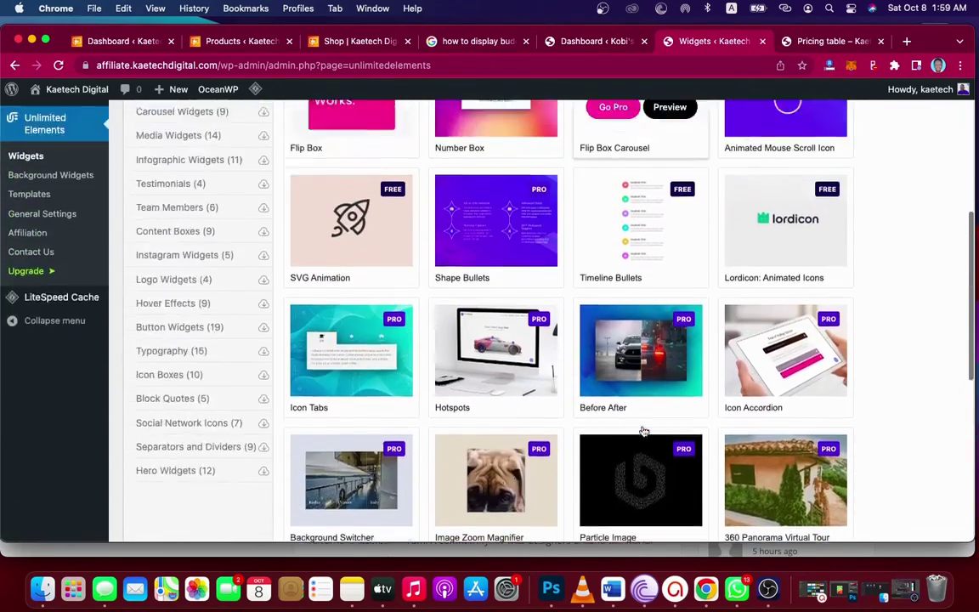
scroll(643, 431, "up", 4)
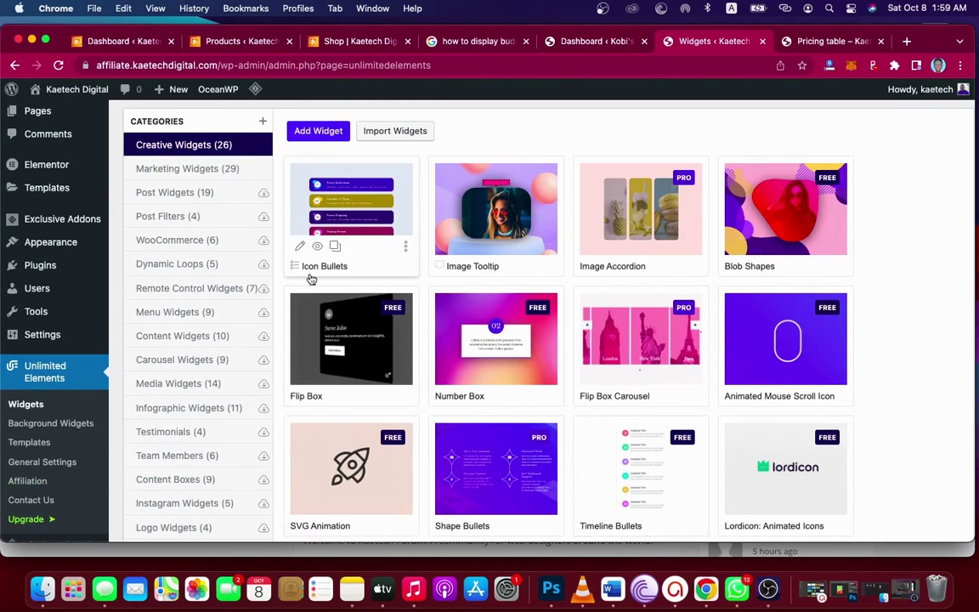
Show the Marketing Widgets category and examine the Pricing Table widget and the install options of the free List widget
left_click(192, 169)
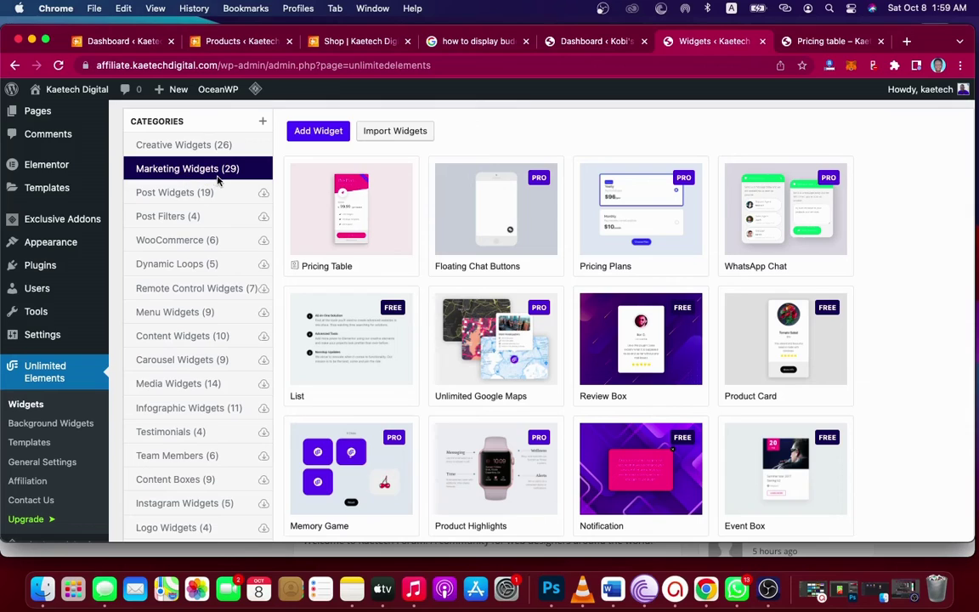
mouse_move(370, 212)
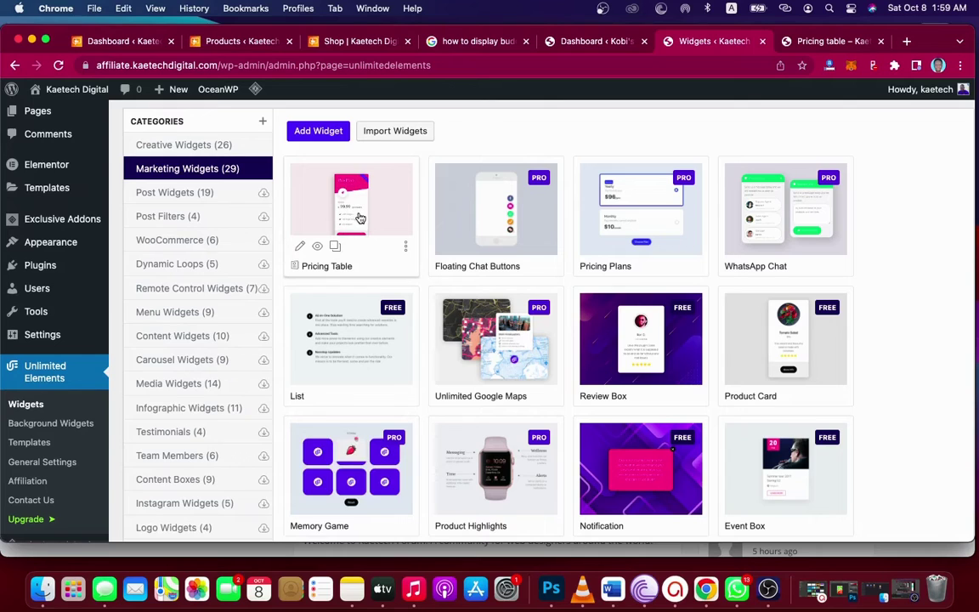
mouse_move(367, 364)
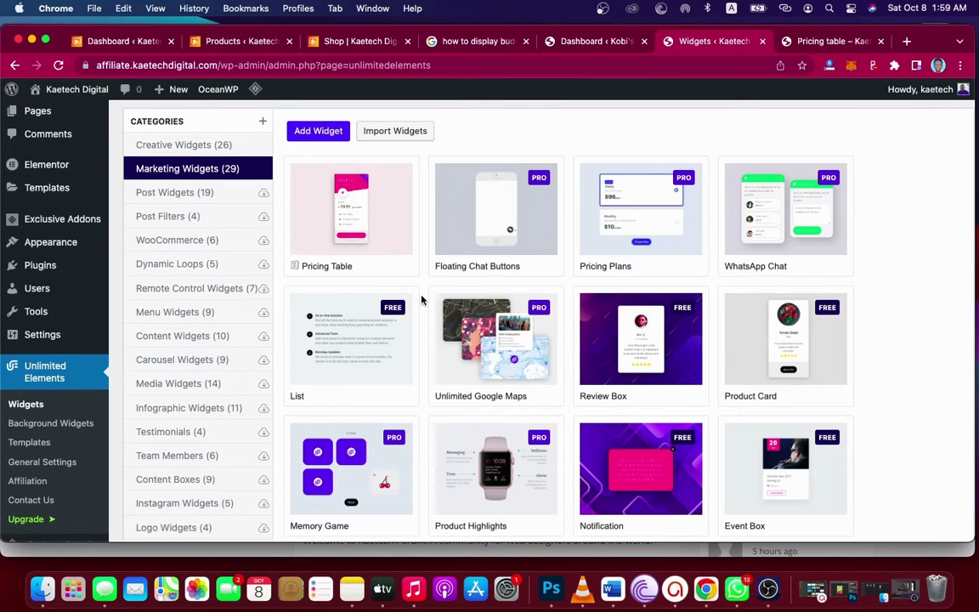
mouse_move(411, 302)
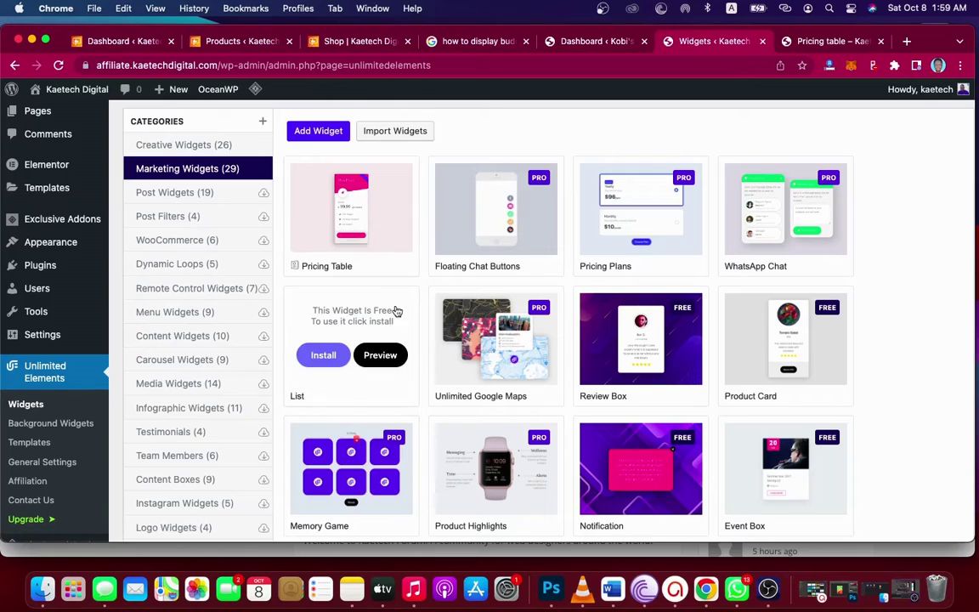
mouse_move(414, 453)
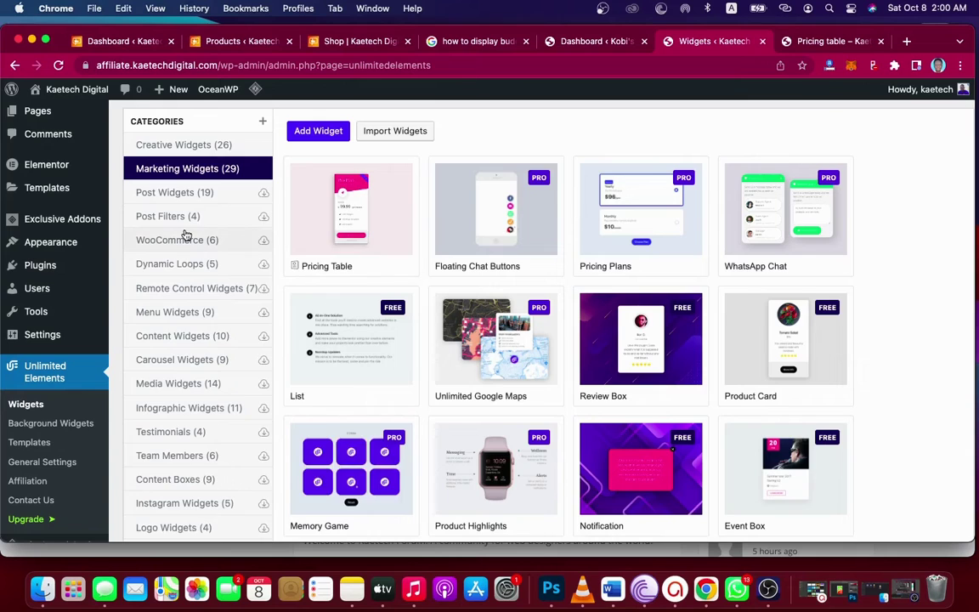
scroll(185, 235, "up", 3)
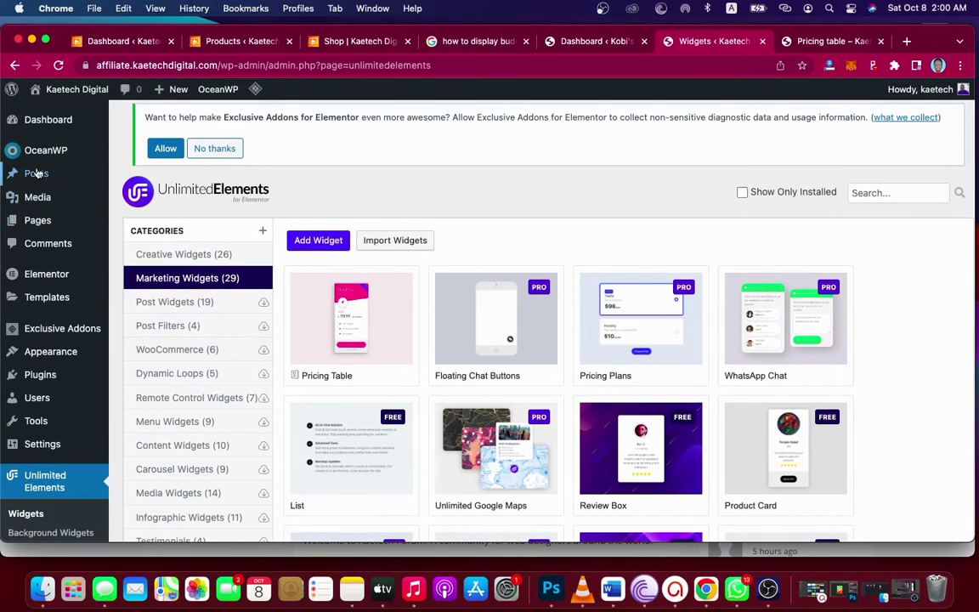
Create a new page in WordPress and title it "Tables"
mouse_move(36, 218)
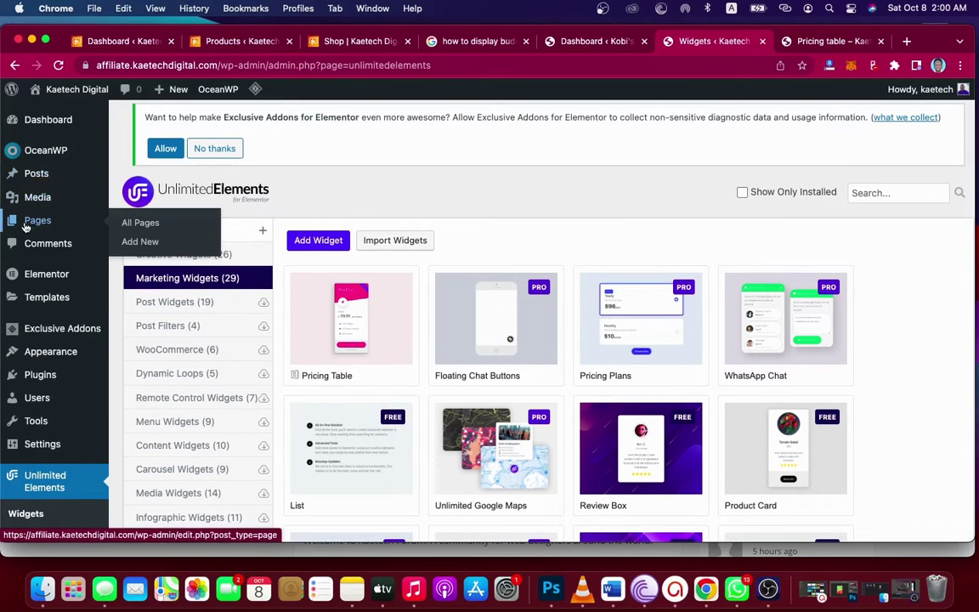
left_click(141, 242)
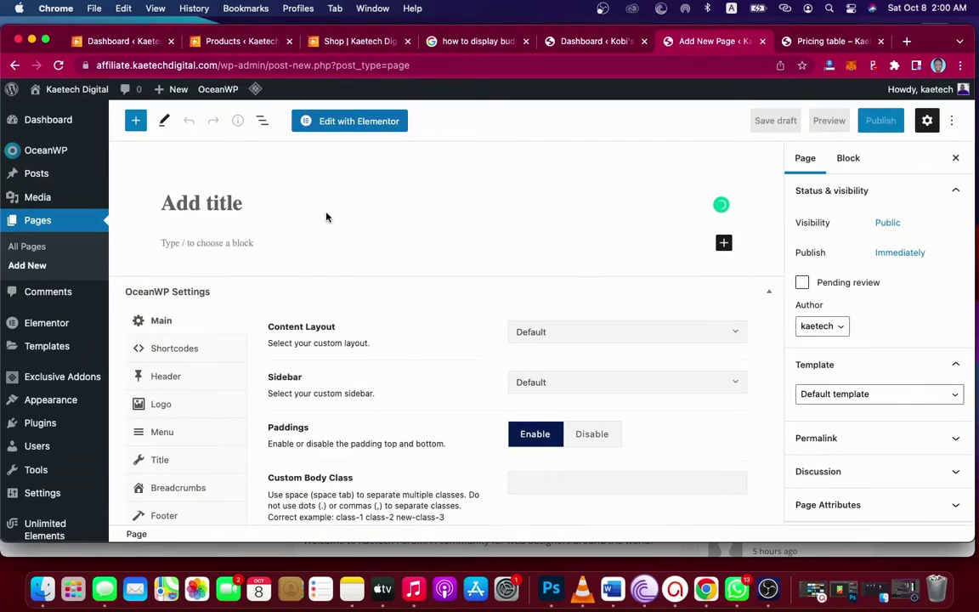
type("Tab")
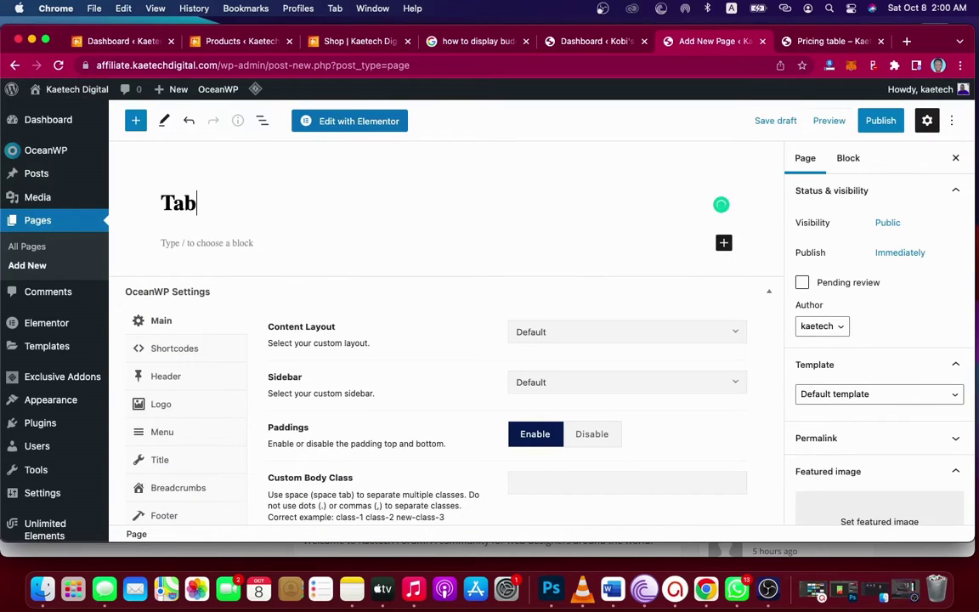
type("les")
Set the page template to Elementor Full Width and disable the page title display in the OceanWP settings
scroll(845, 395, "down", 3)
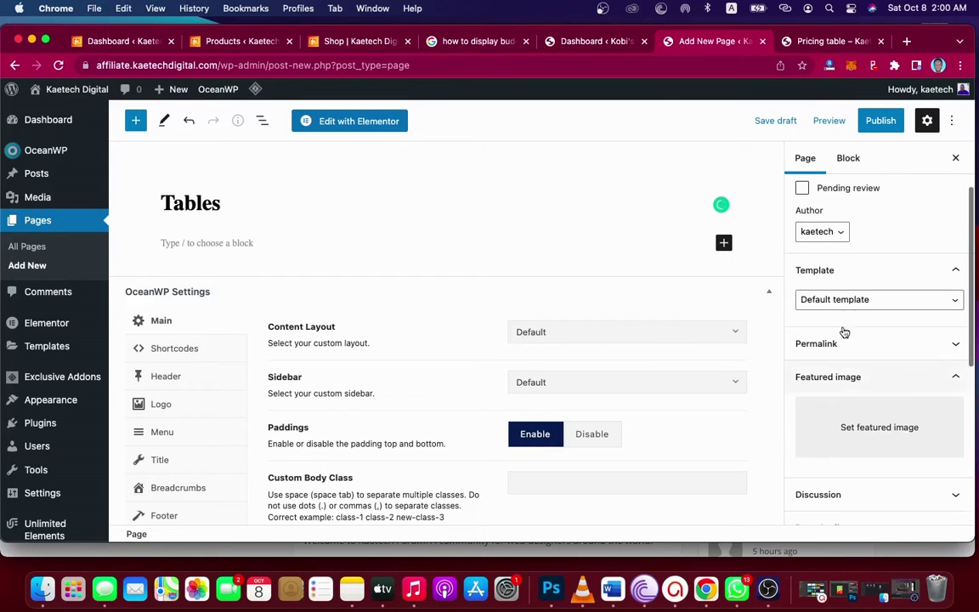
left_click(850, 298)
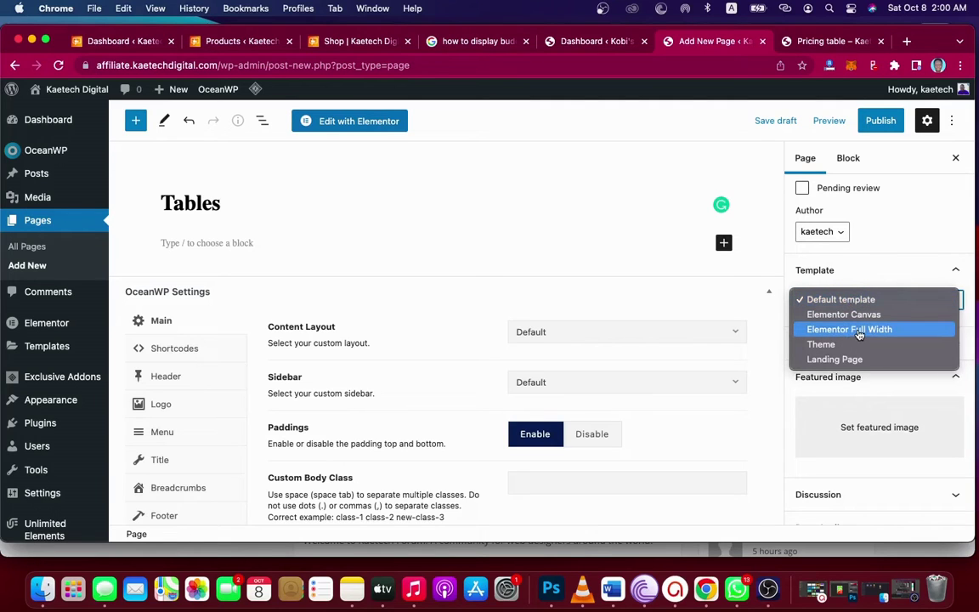
left_click(859, 330)
scroll(578, 394, "down", 1)
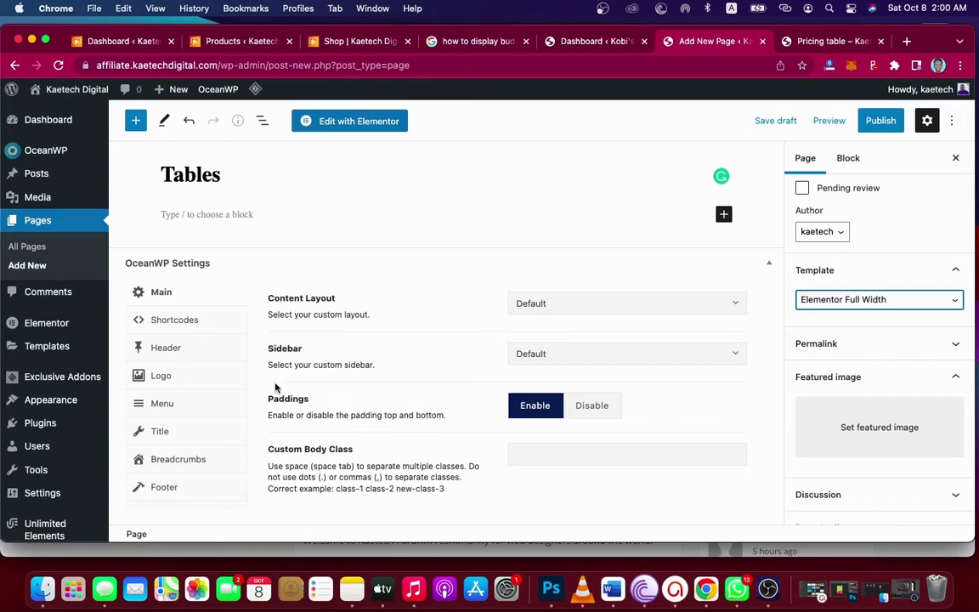
left_click(157, 432)
left_click(667, 303)
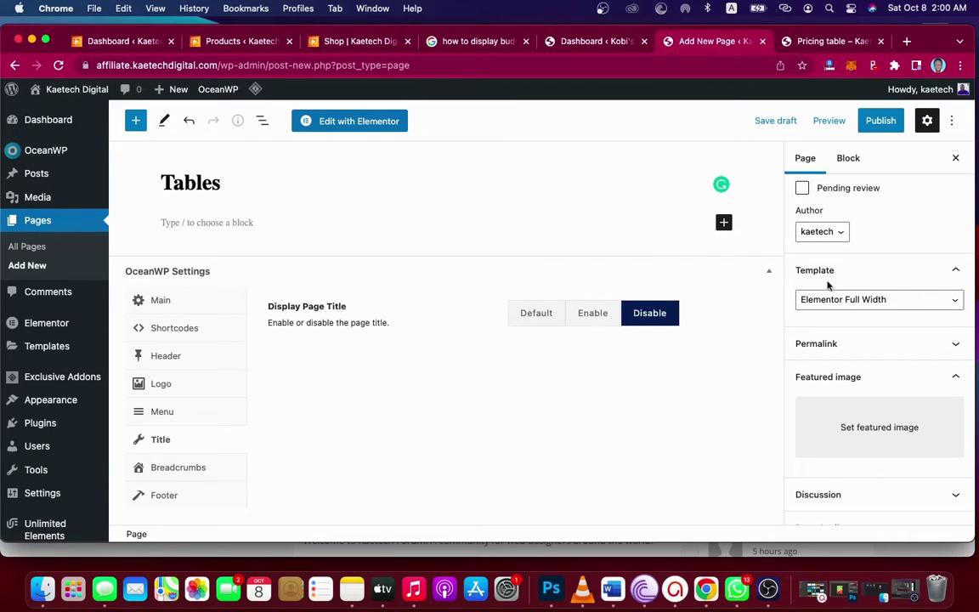
Publish the Tables page and open it for editing with Elementor
left_click(875, 121)
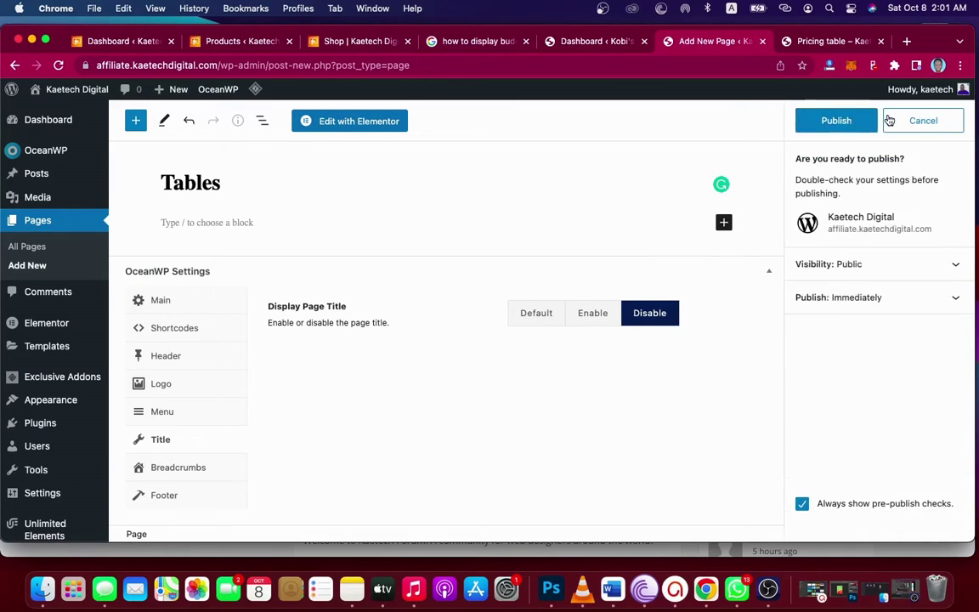
left_click(836, 121)
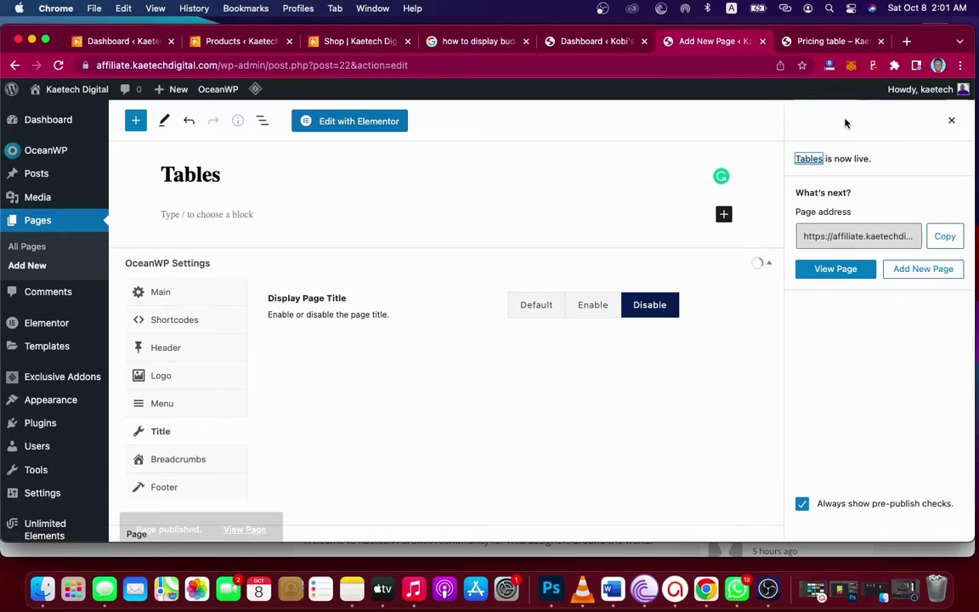
left_click(340, 119)
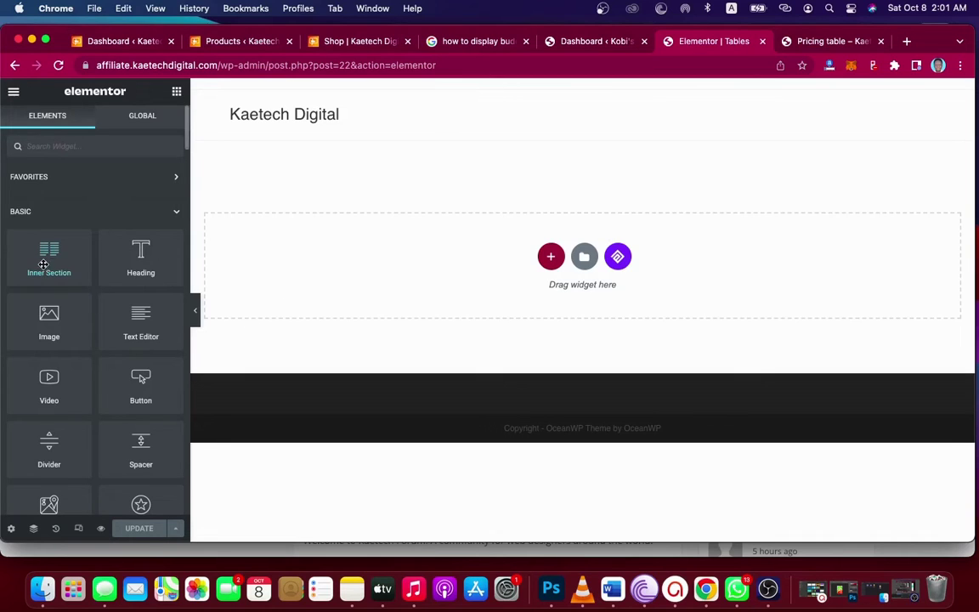
Try an inner section on the page, delete it, and add a section with three equal columns instead
left_click_drag(42, 261, 495, 273)
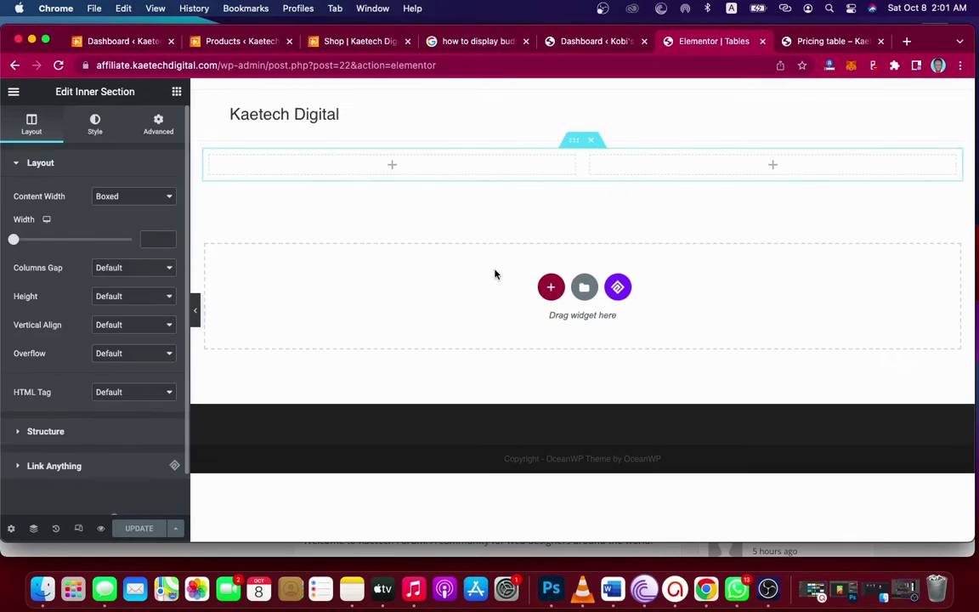
left_click(601, 136)
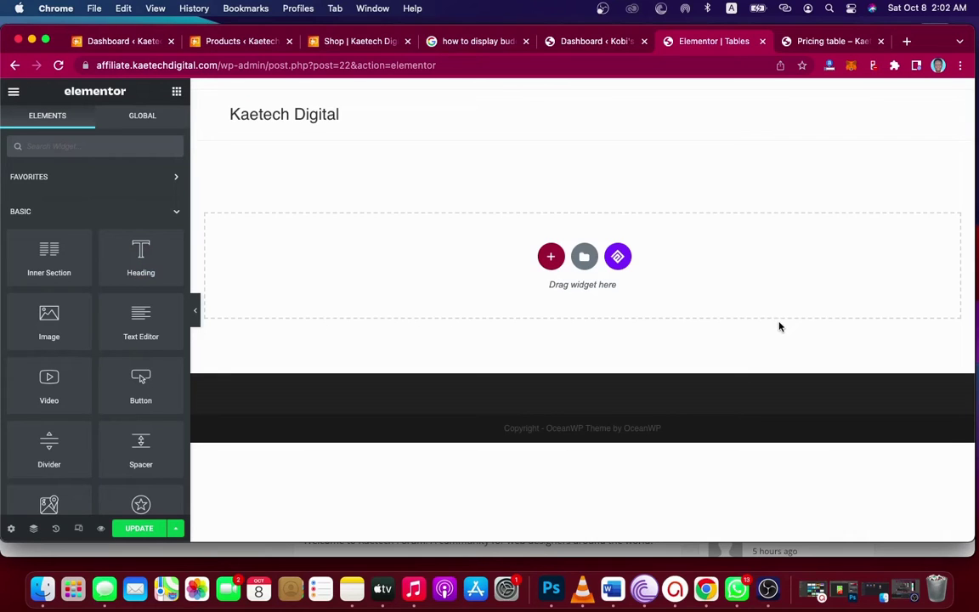
left_click(550, 257)
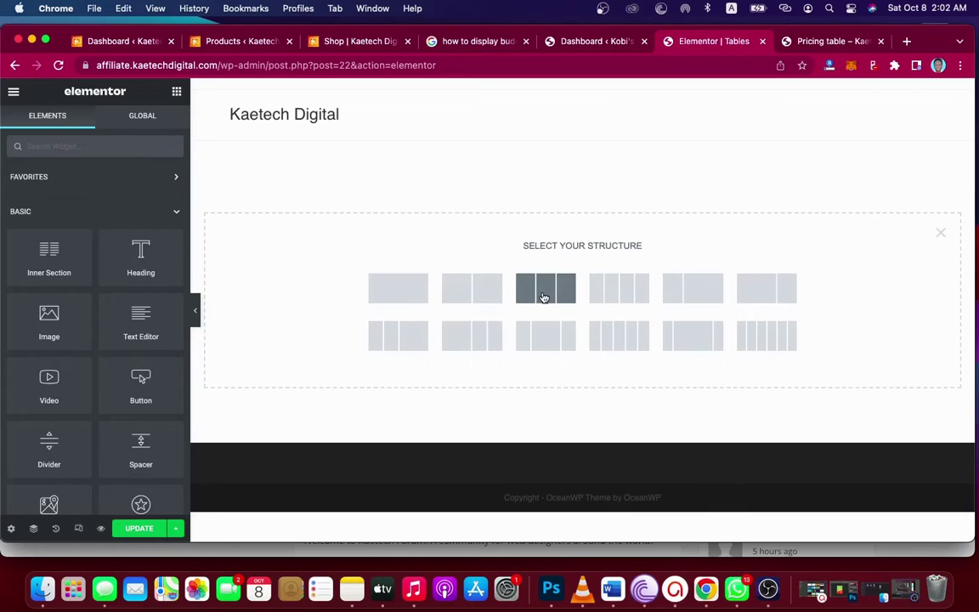
left_click(544, 297)
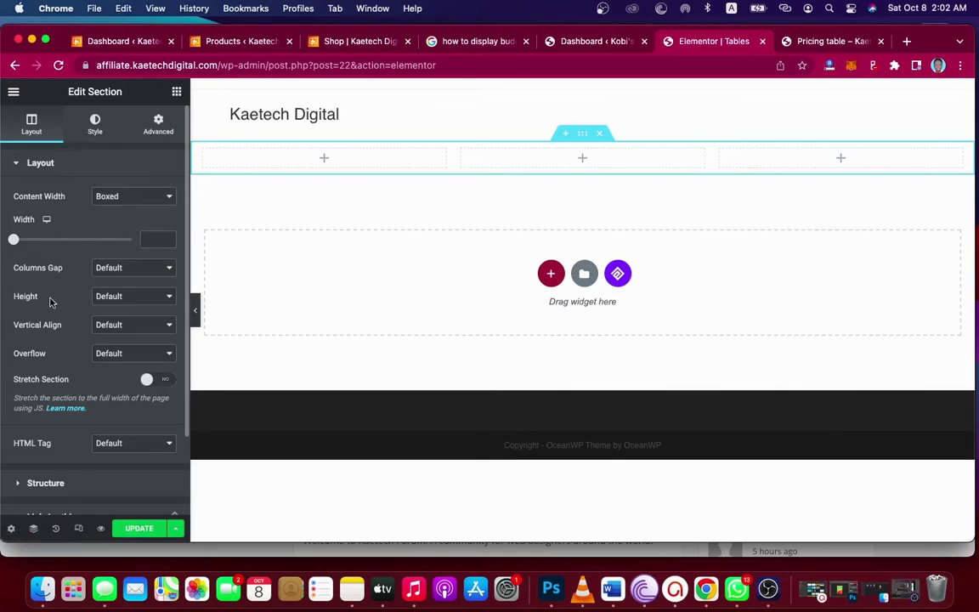
Set the three-column section's height to Min Height with a minimum height of 100 VH
left_click(112, 297)
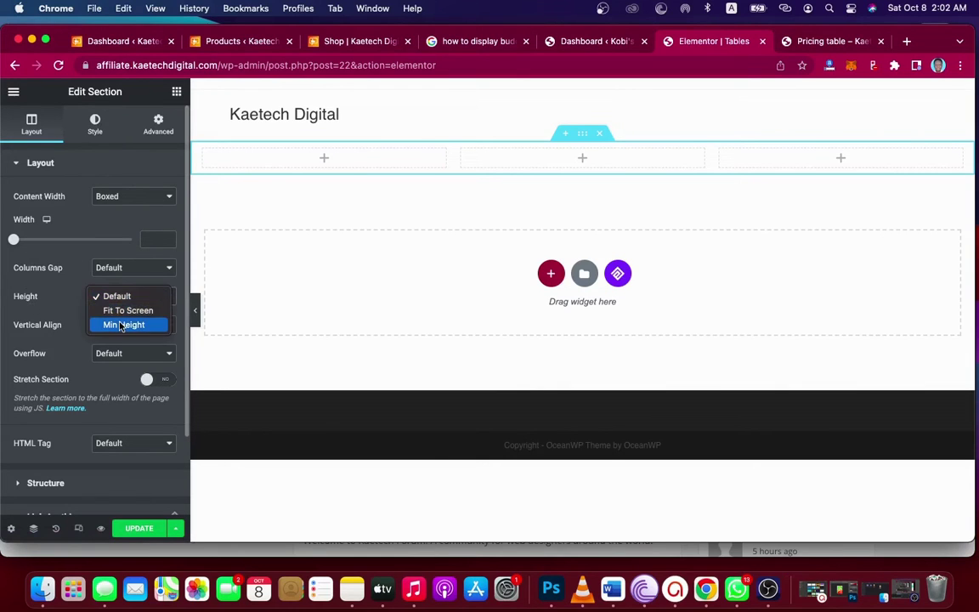
left_click(120, 326)
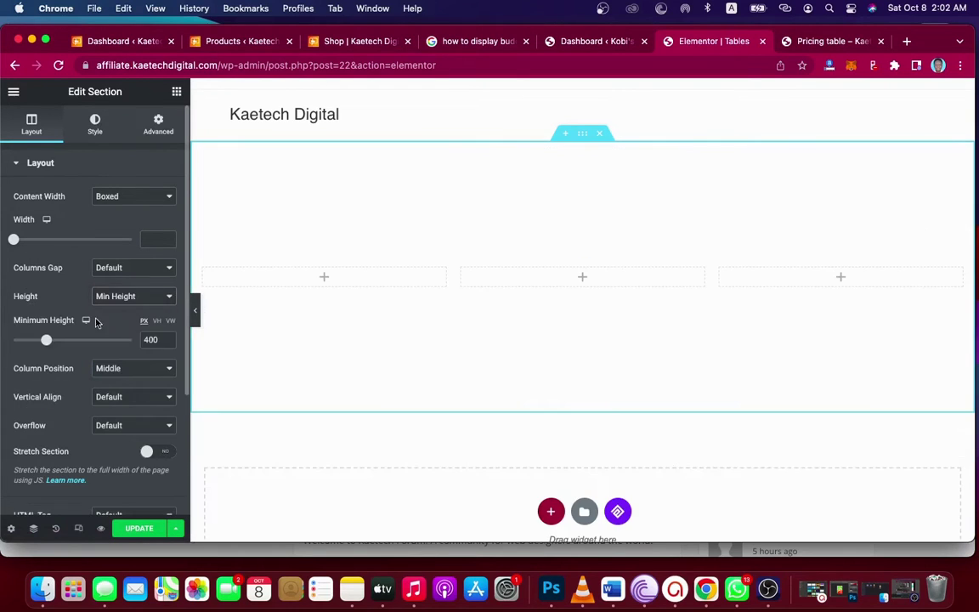
left_click(157, 321)
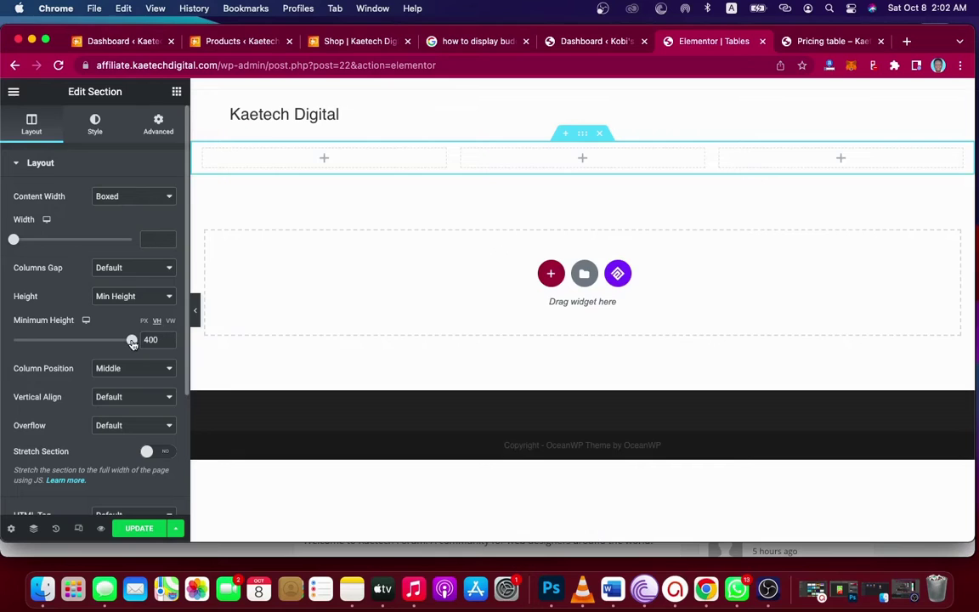
left_click_drag(130, 339, 148, 339)
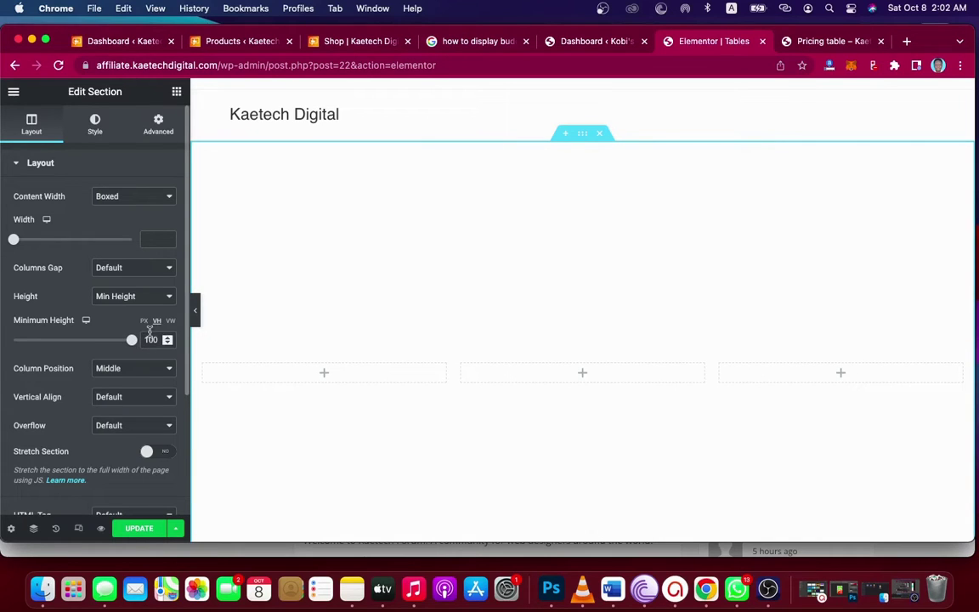
scroll(517, 353, "down", 3)
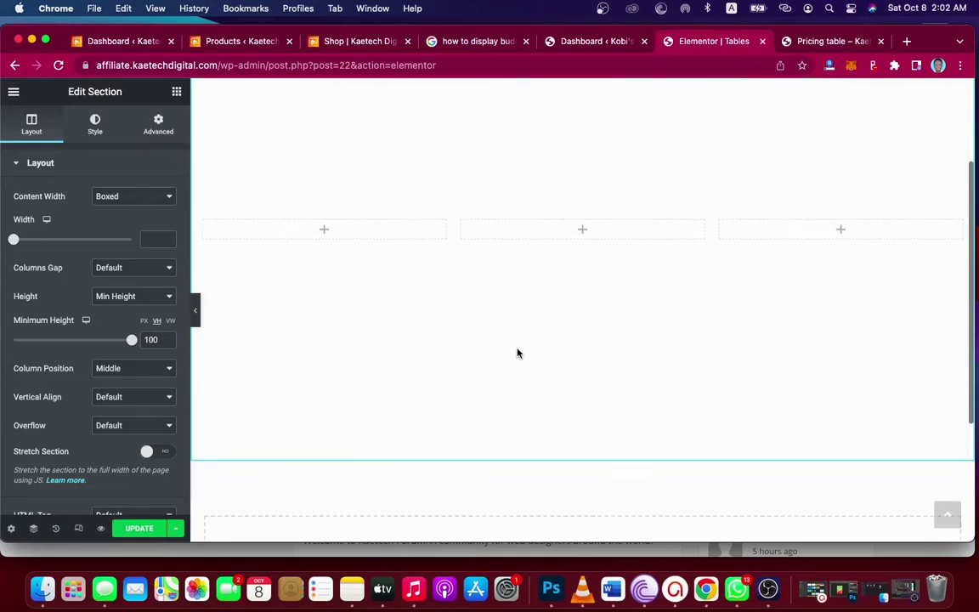
scroll(516, 353, "up", 2)
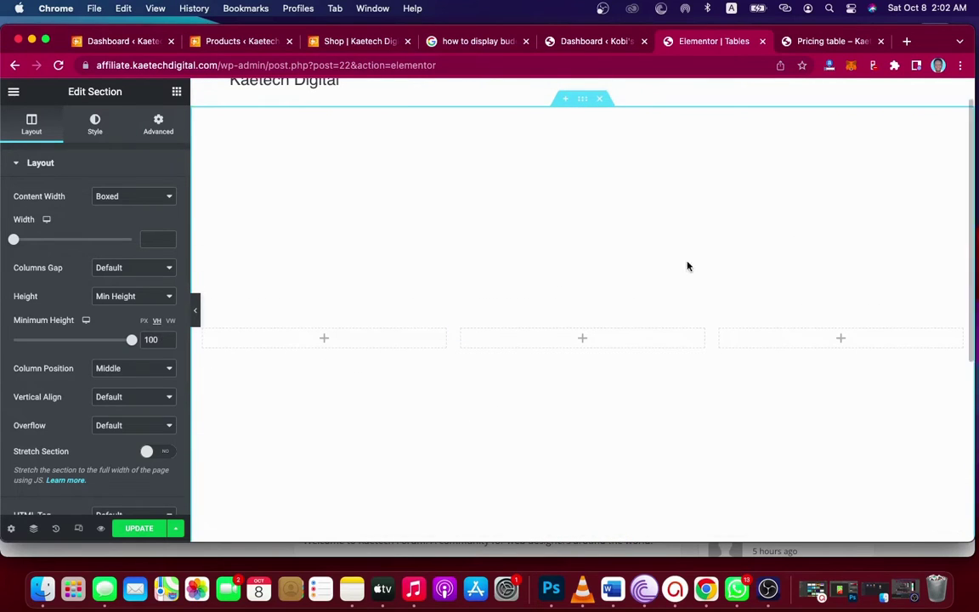
Open the background style settings of the three-column section
left_click(325, 340)
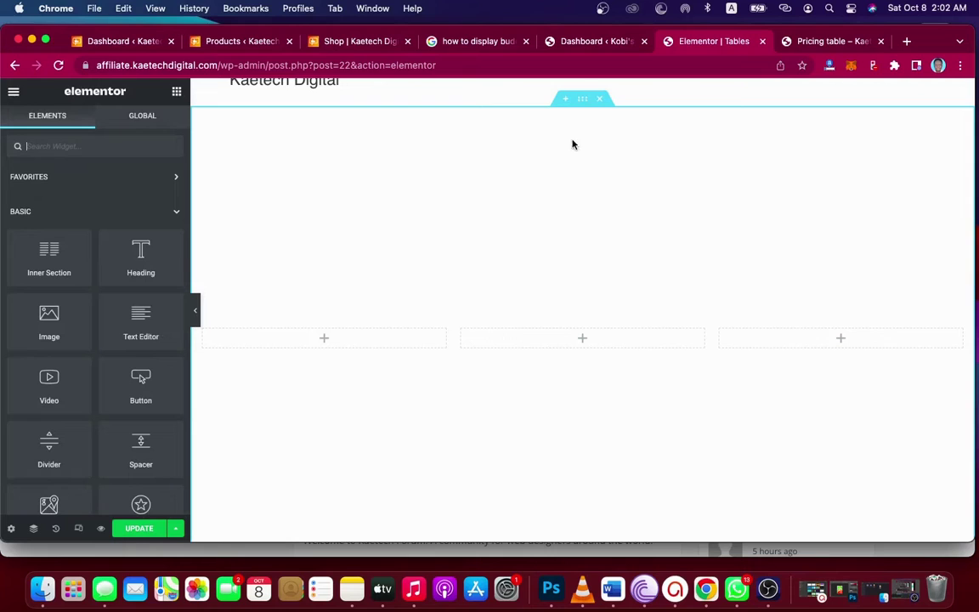
left_click(583, 101)
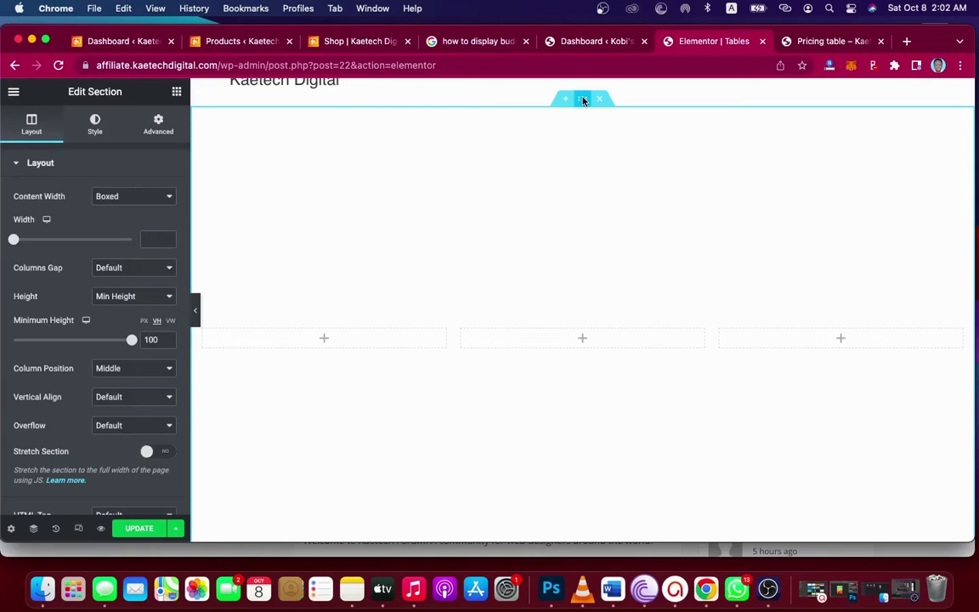
left_click(95, 124)
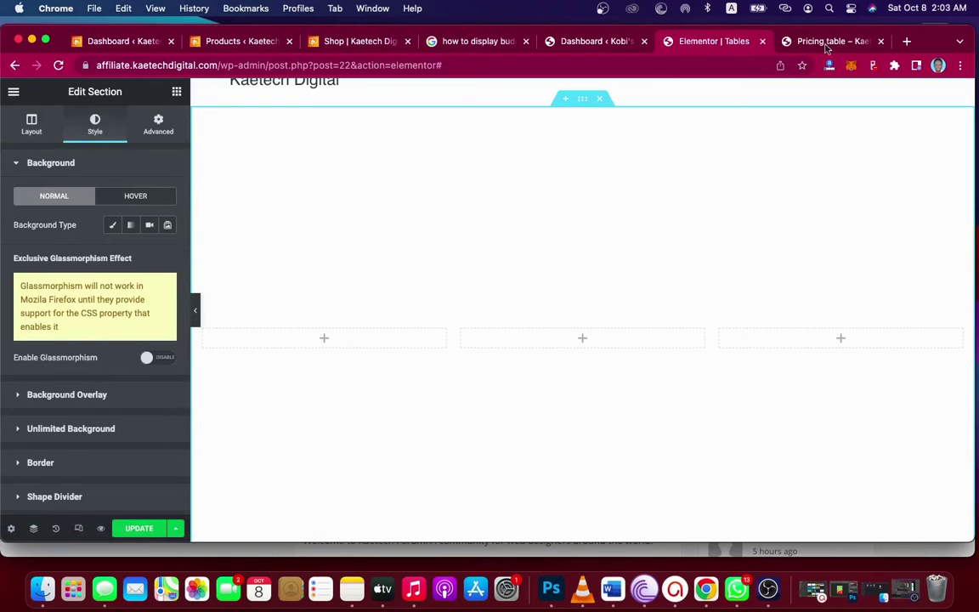
Switch to the finished Pricing table page, reload it, and examine its gradient background and three plan cards
left_click(780, 39)
key("super+r")
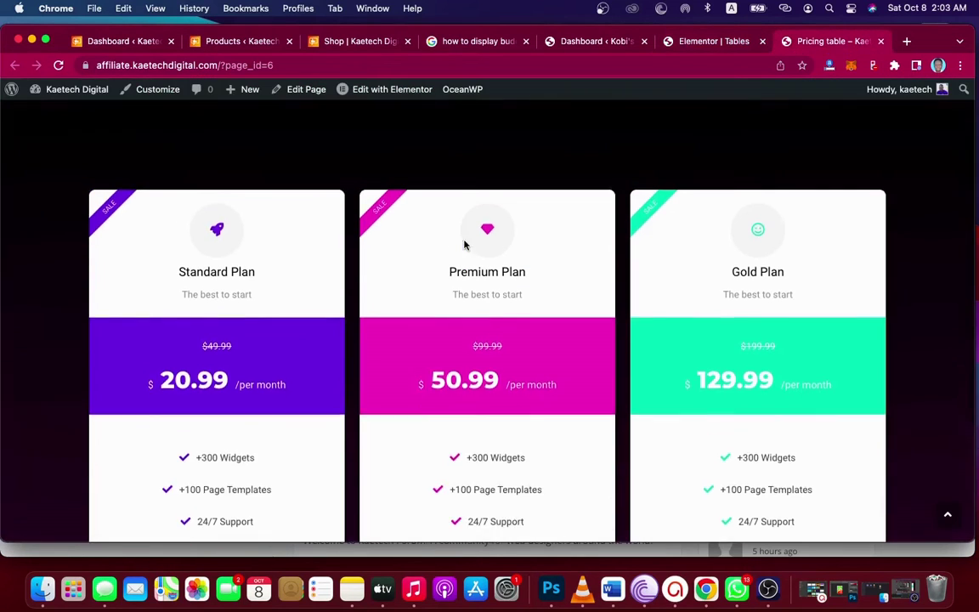
scroll(464, 244, "down", 2)
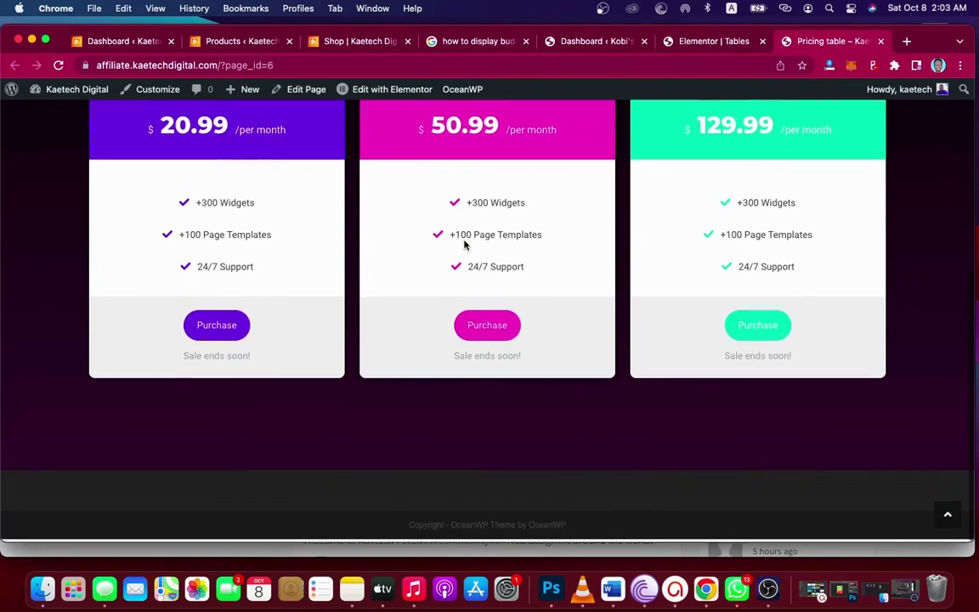
scroll(464, 245, "up", 5)
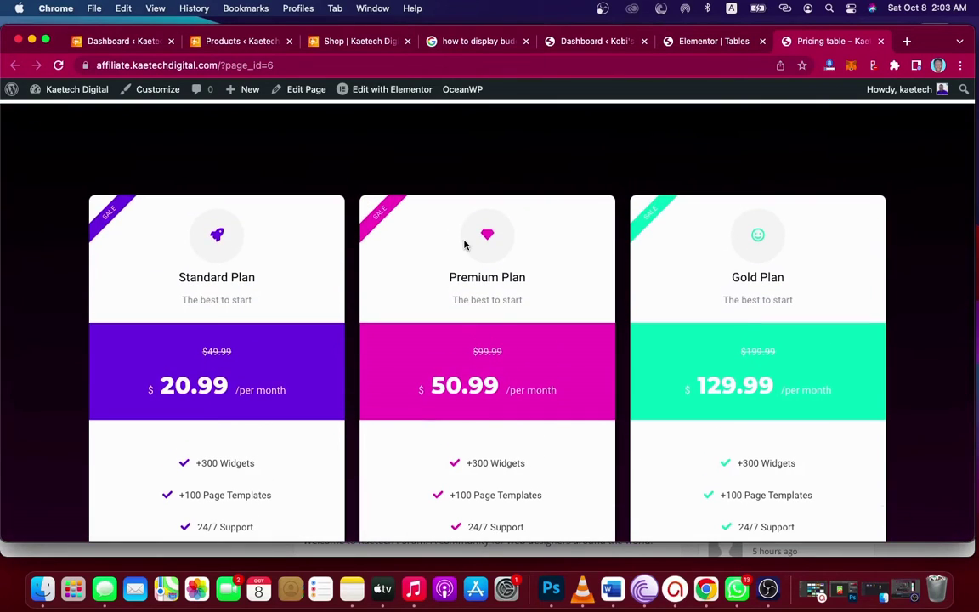
scroll(464, 245, "down", 3)
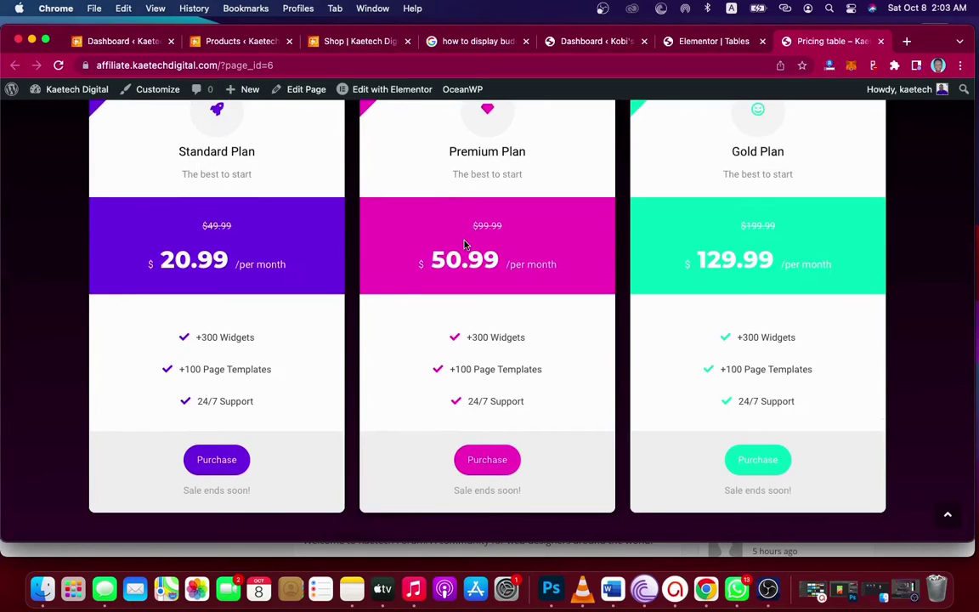
scroll(464, 245, "up", 3)
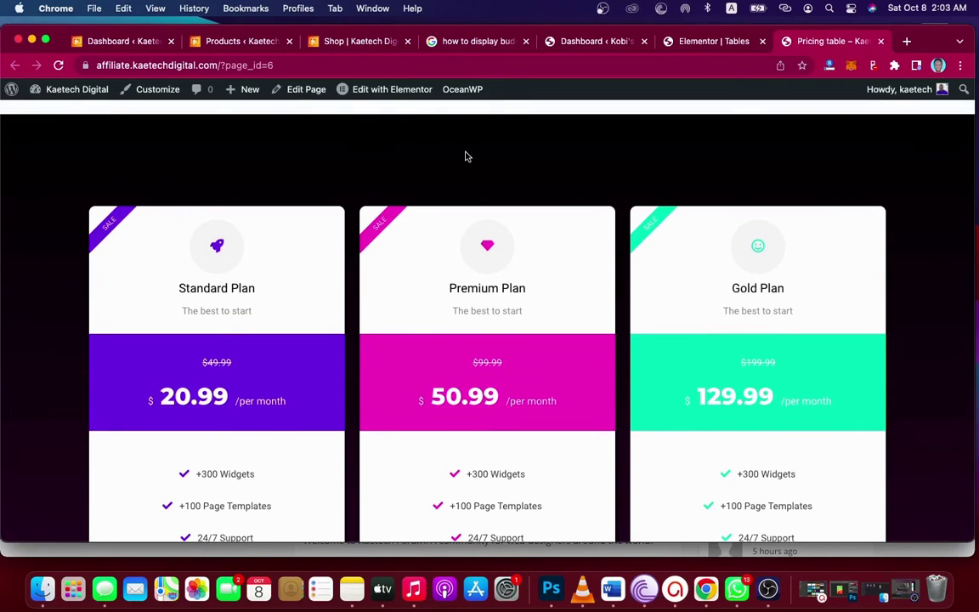
Return to the Elementor editor and give the three-column section a gradient background with dark purple #270C26 as its first color
left_click(690, 42)
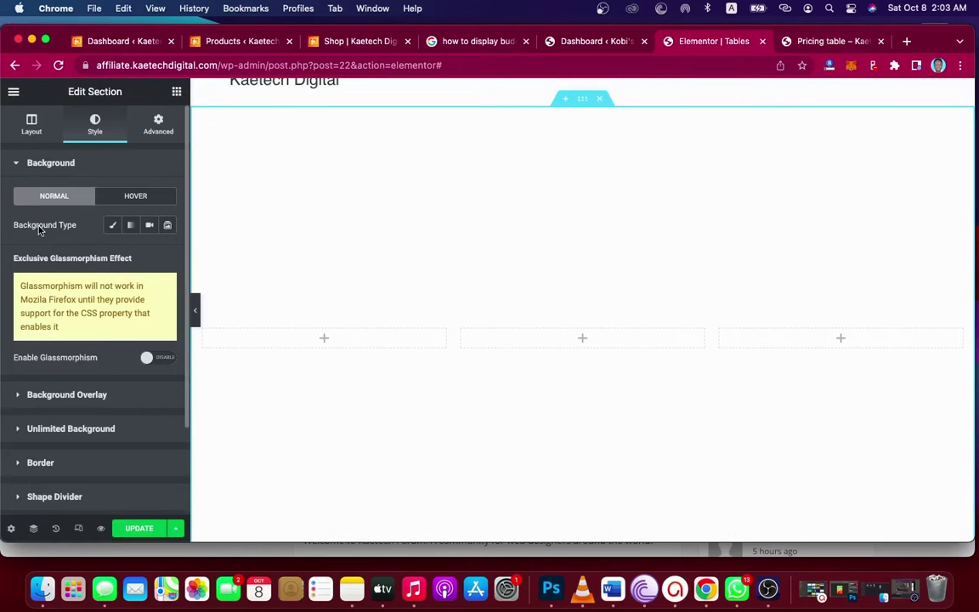
left_click(132, 225)
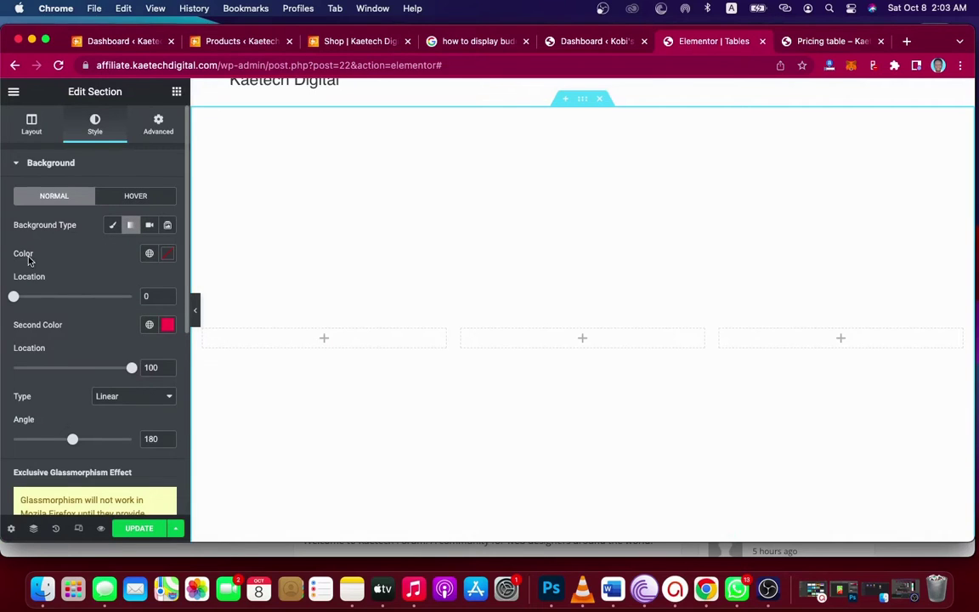
left_click(169, 256)
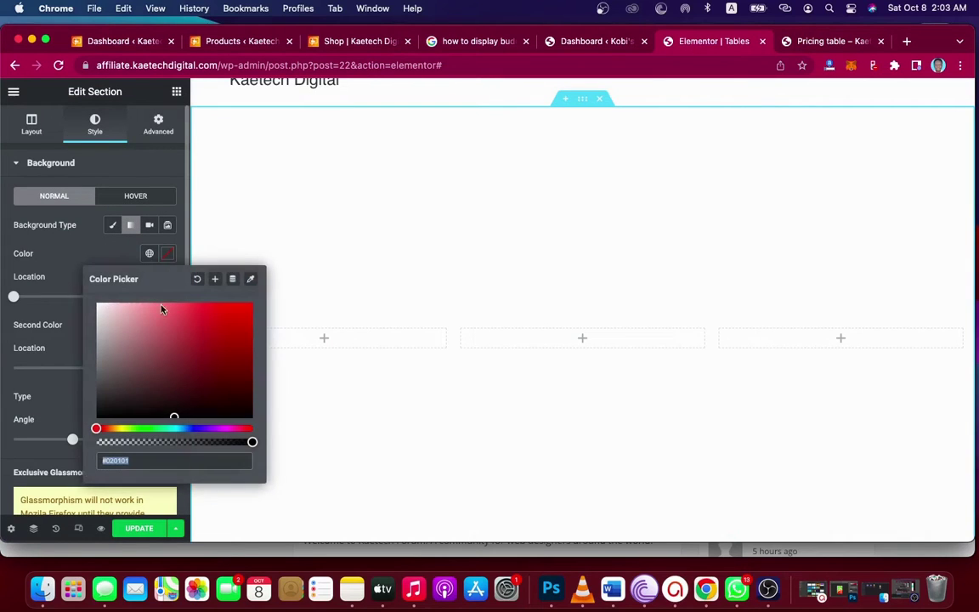
left_click(160, 417)
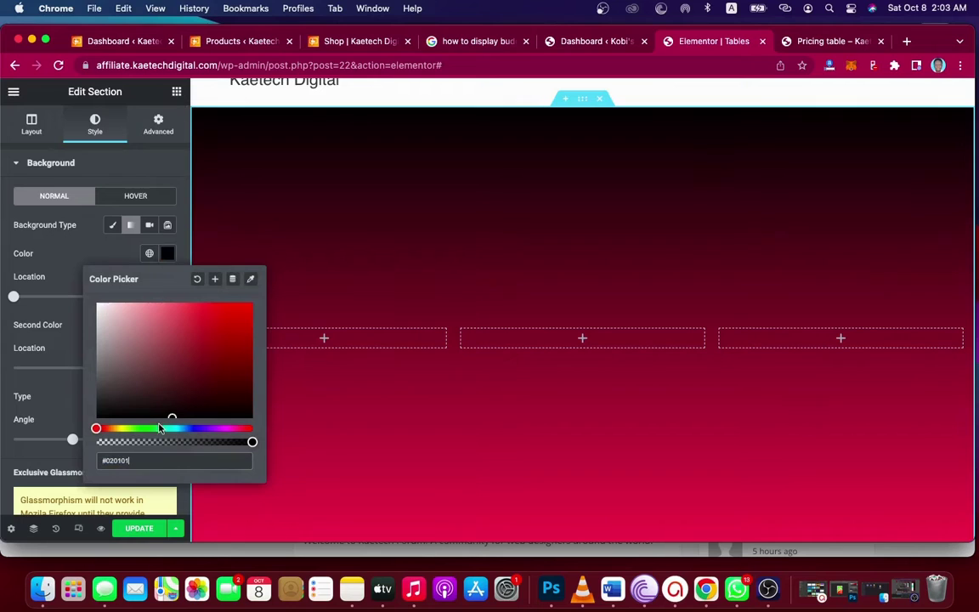
mouse_move(158, 422)
left_mouse_down()
mouse_move(150, 423)
mouse_move(166, 412)
left_mouse_up()
left_click(219, 428)
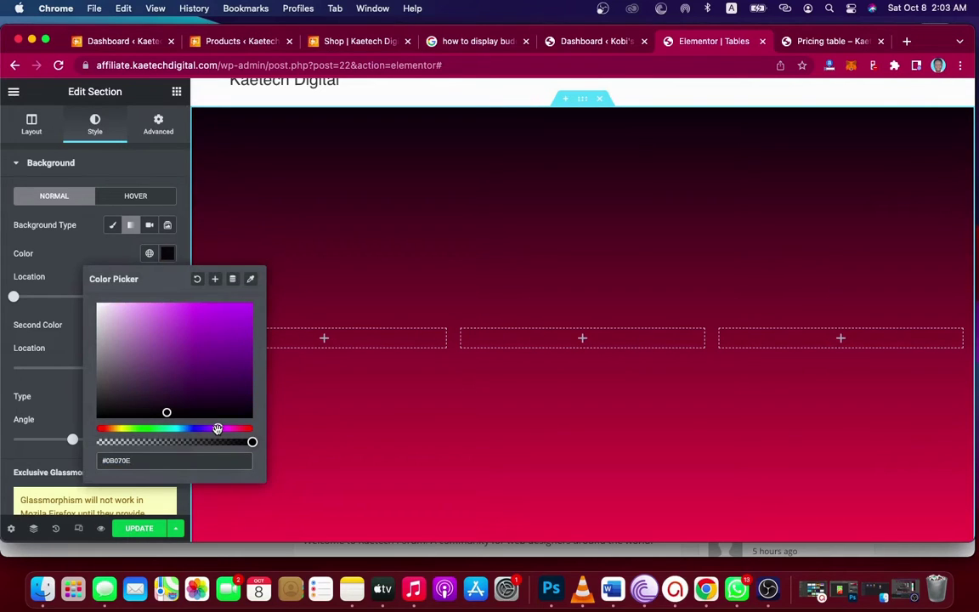
left_click_drag(218, 429, 226, 428)
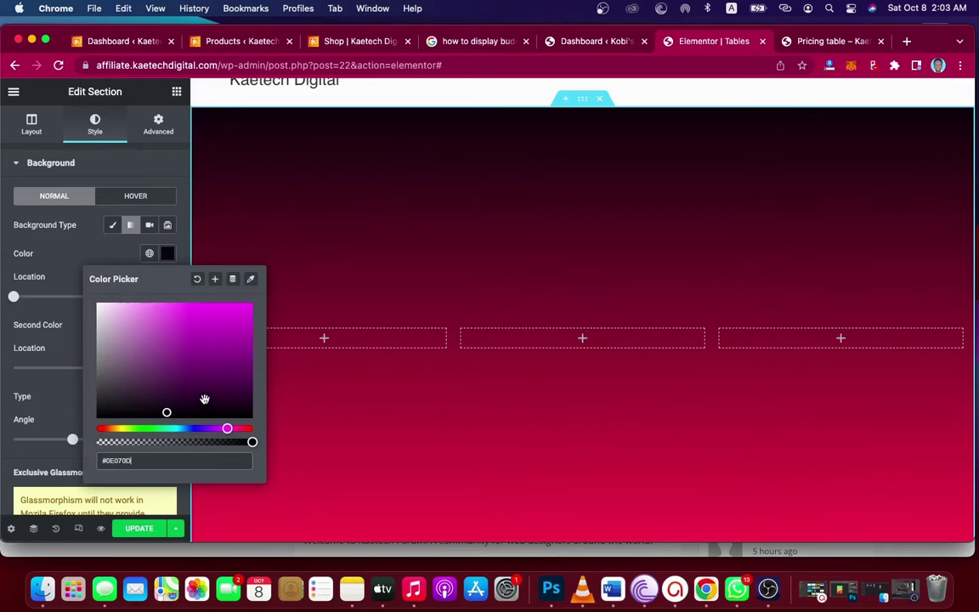
left_click(203, 400)
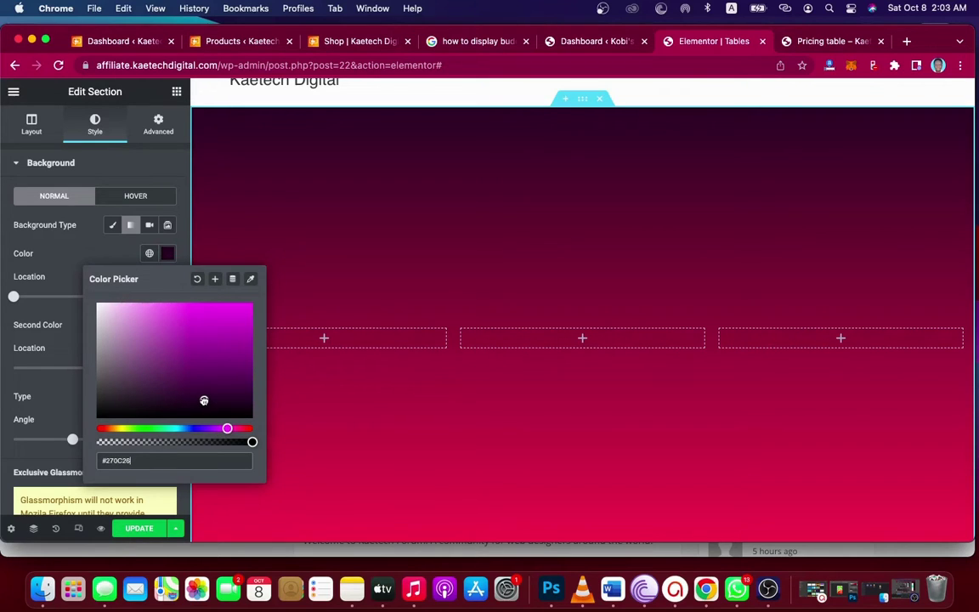
left_click(56, 257)
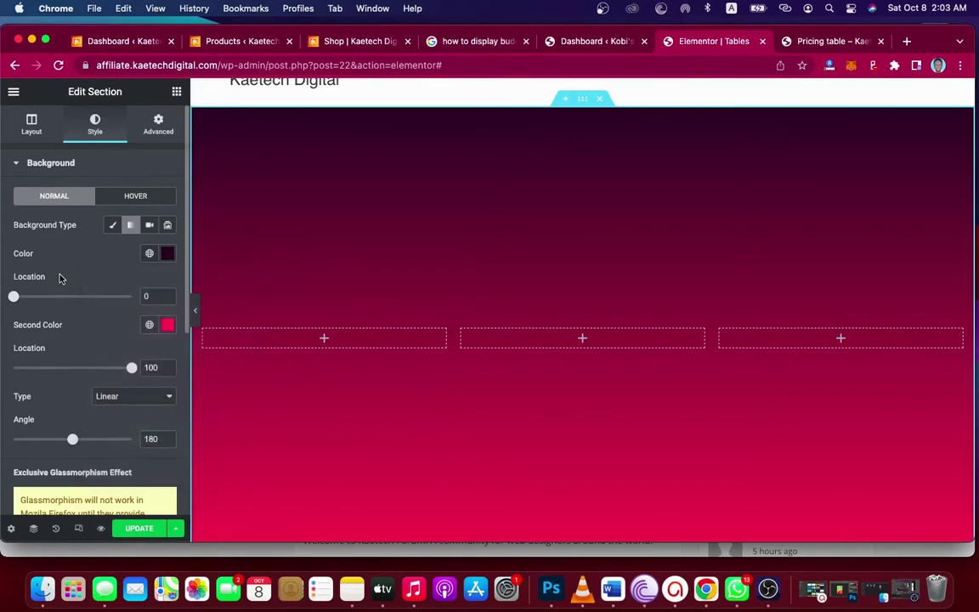
Set the section gradient's second color to a dark purple of about #310C37
left_click(167, 325)
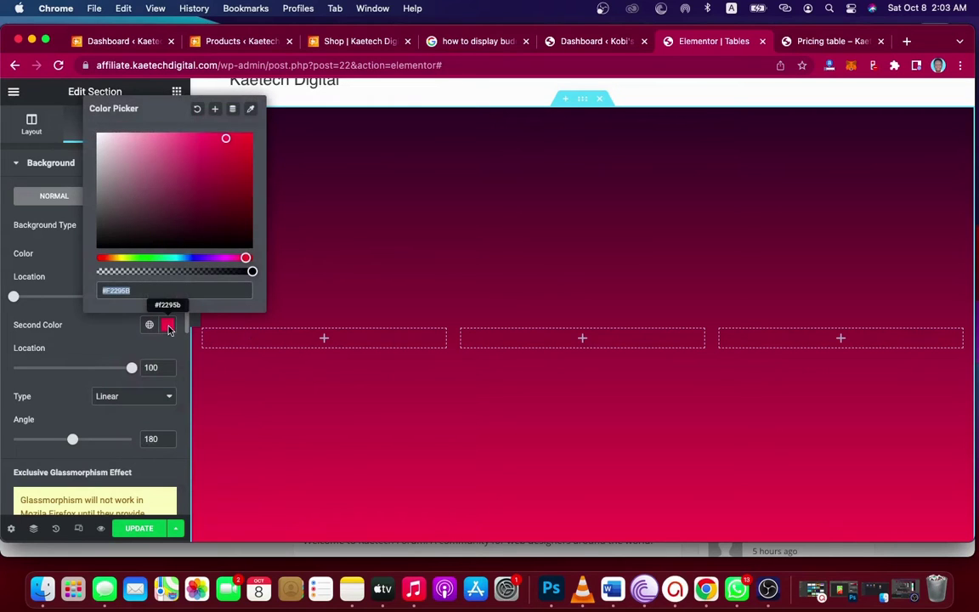
left_click(223, 257)
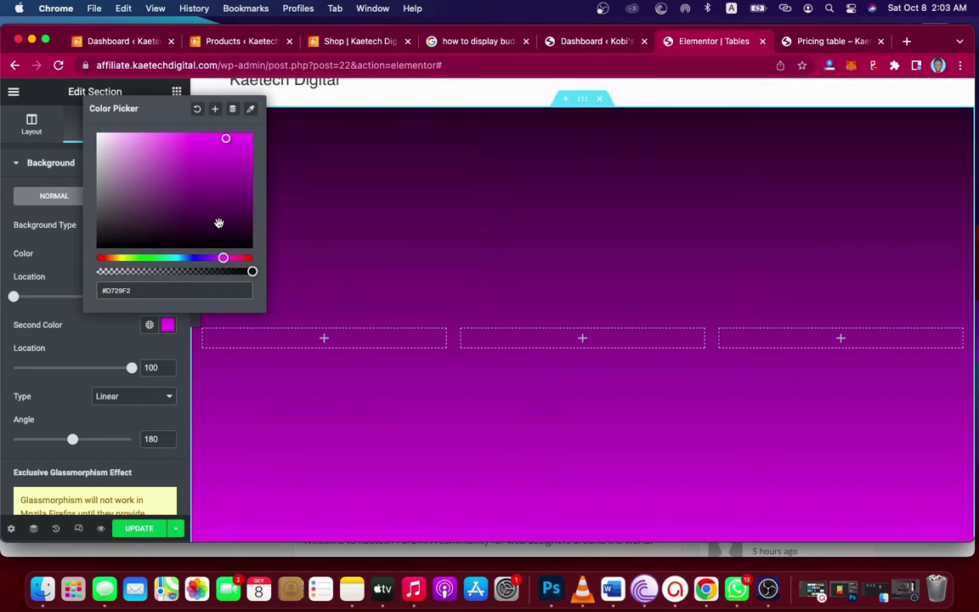
left_click(218, 223)
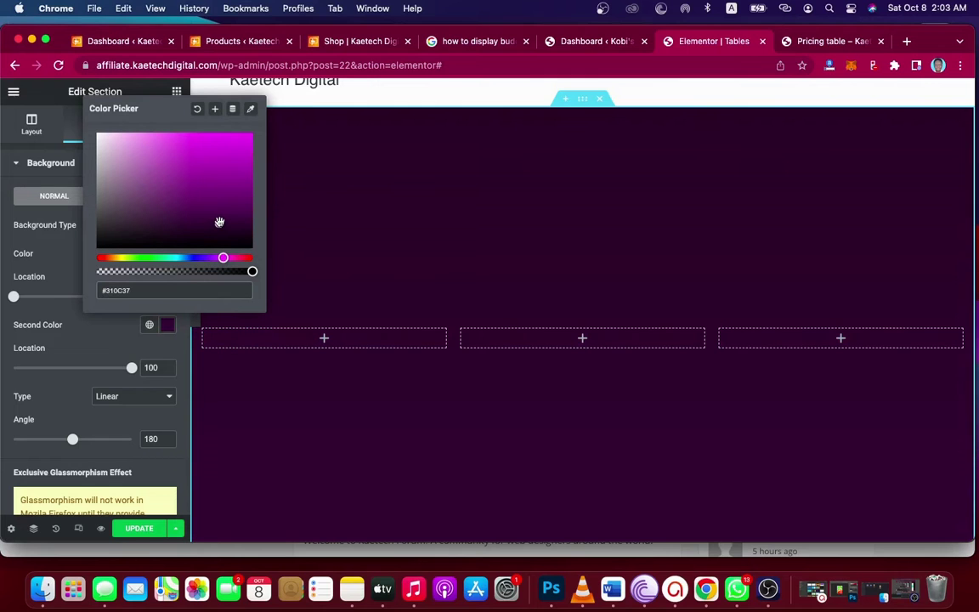
left_click_drag(220, 222, 220, 221)
left_click(107, 346)
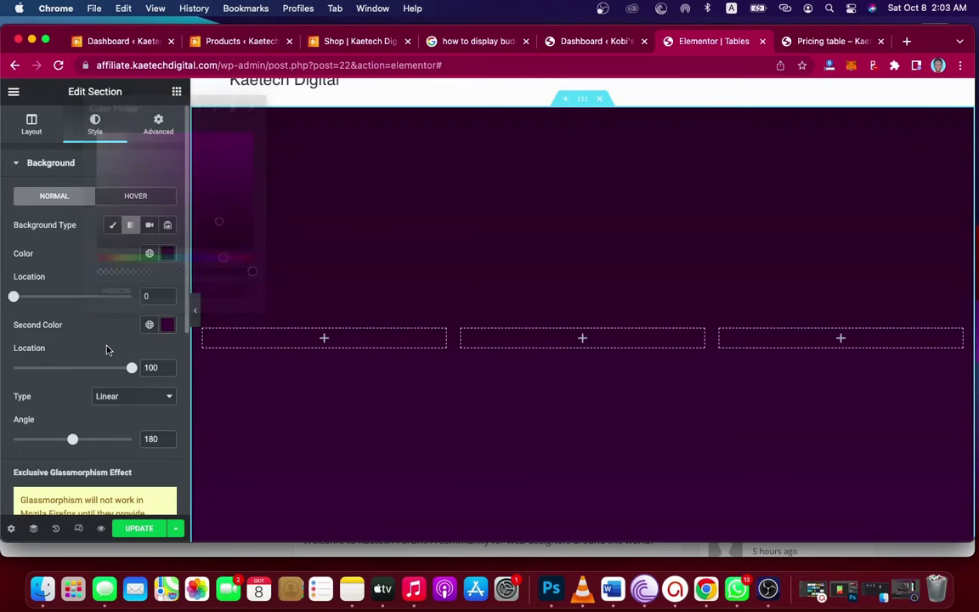
scroll(633, 374, "down", 3)
scroll(633, 373, "up", 3)
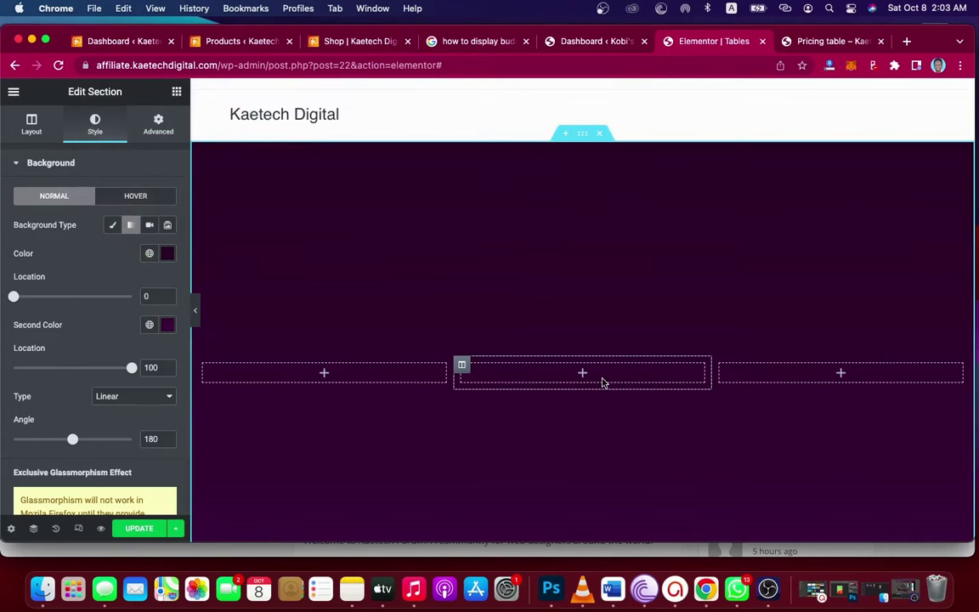
Search the widgets for "table" and place the Unlimited Elements Pricing Table widget in the section's first column
left_click(323, 373)
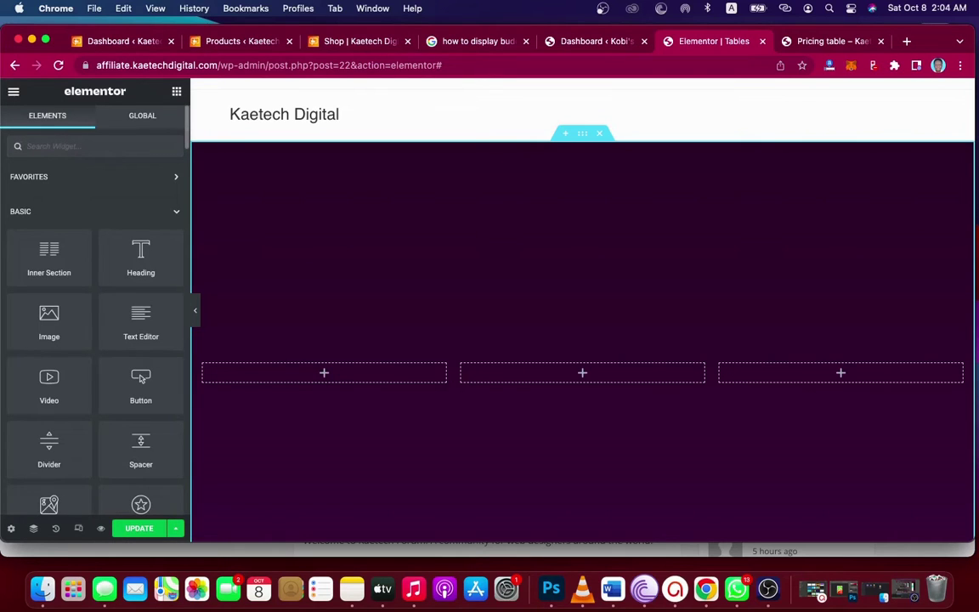
type("table")
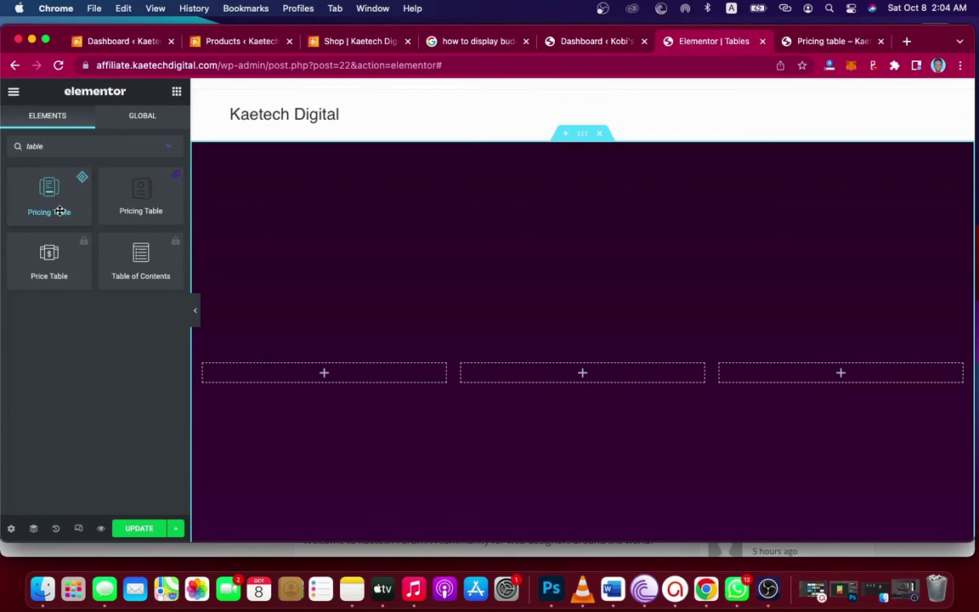
mouse_move(136, 208)
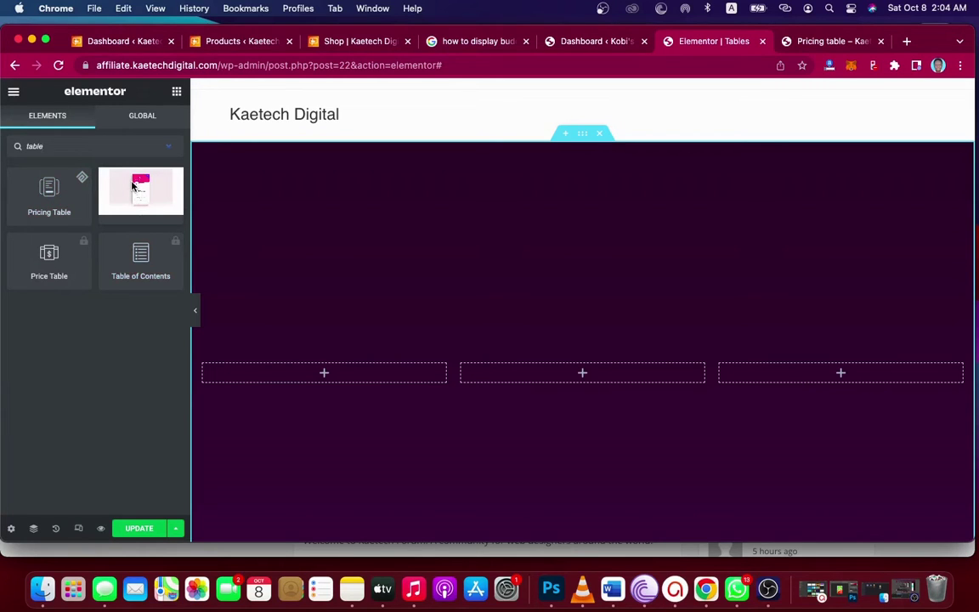
left_click_drag(134, 185, 309, 372)
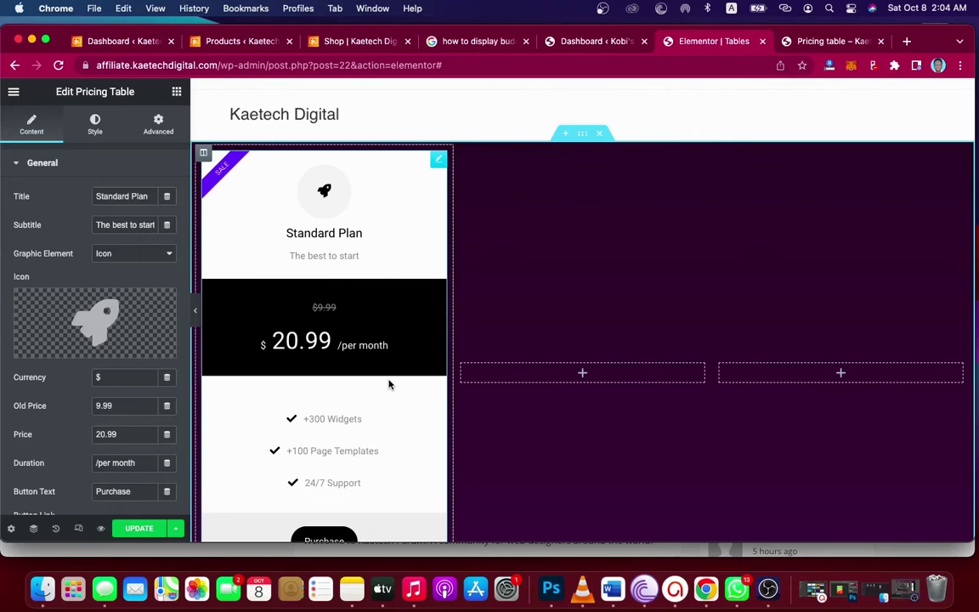
scroll(553, 273, "down", 3)
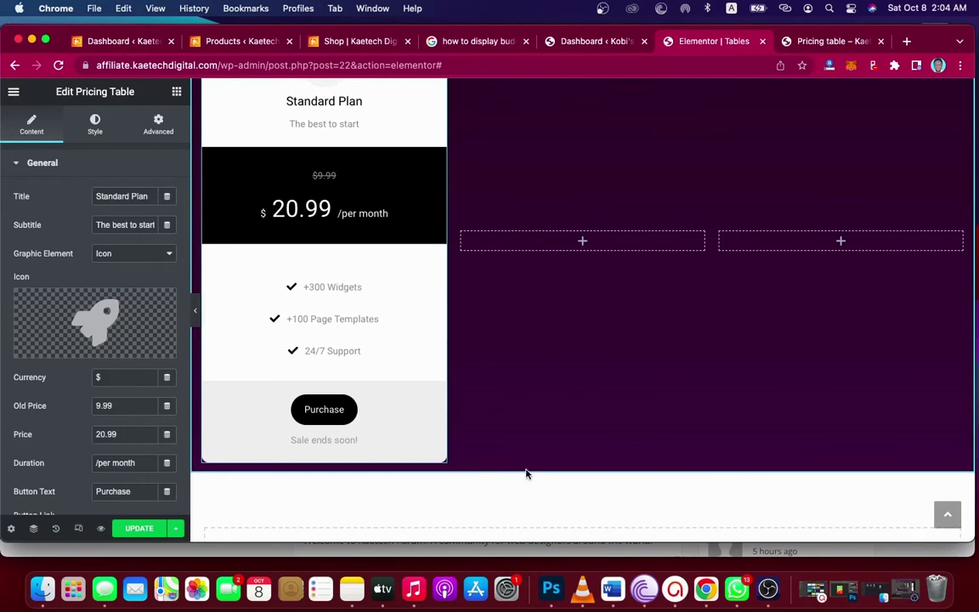
Unlink the three-column section's padding values and set the top and bottom padding to 90 px
scroll(563, 285, "up", 3)
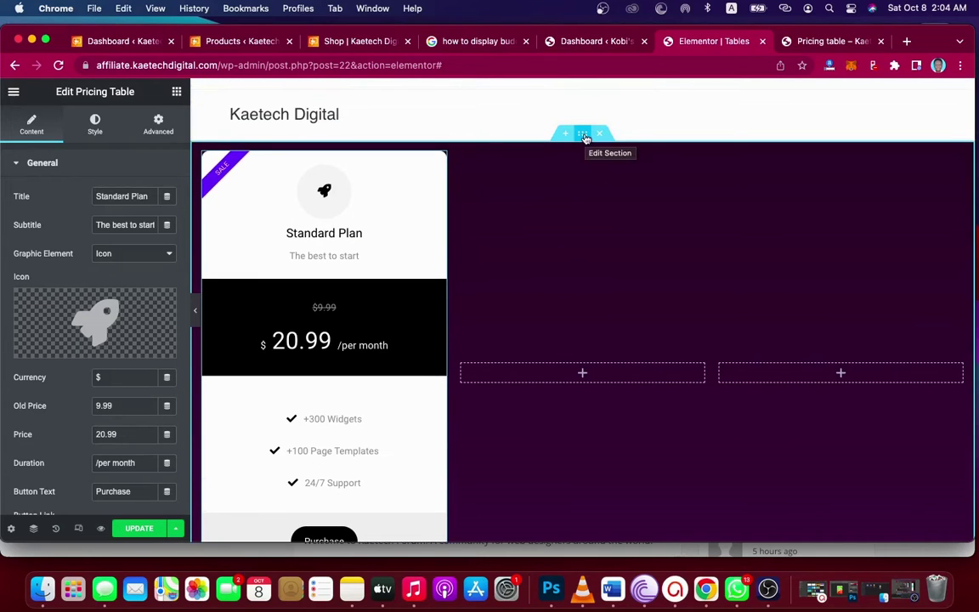
left_click(159, 125)
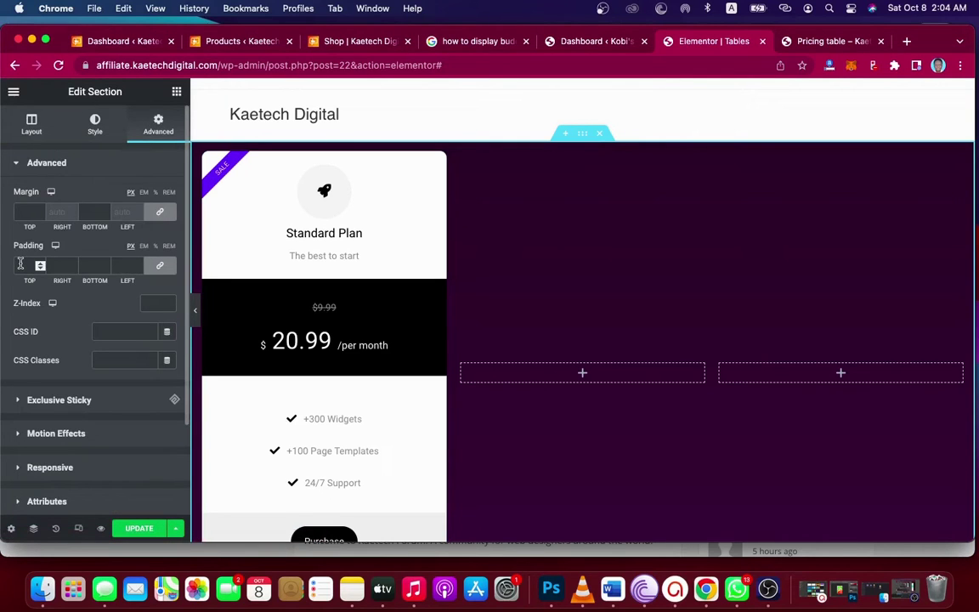
left_click(159, 265)
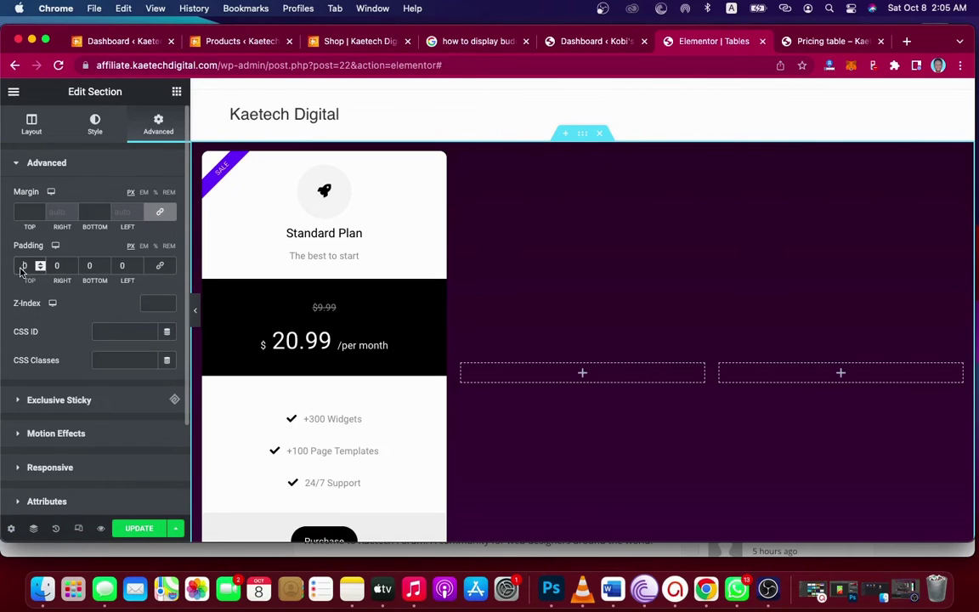
type("900")
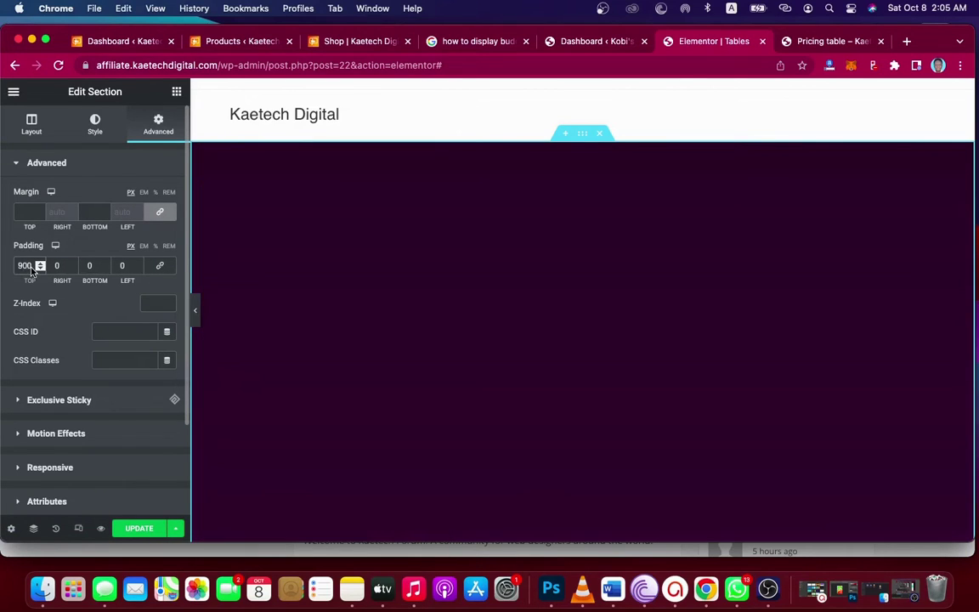
key("BackSpace")
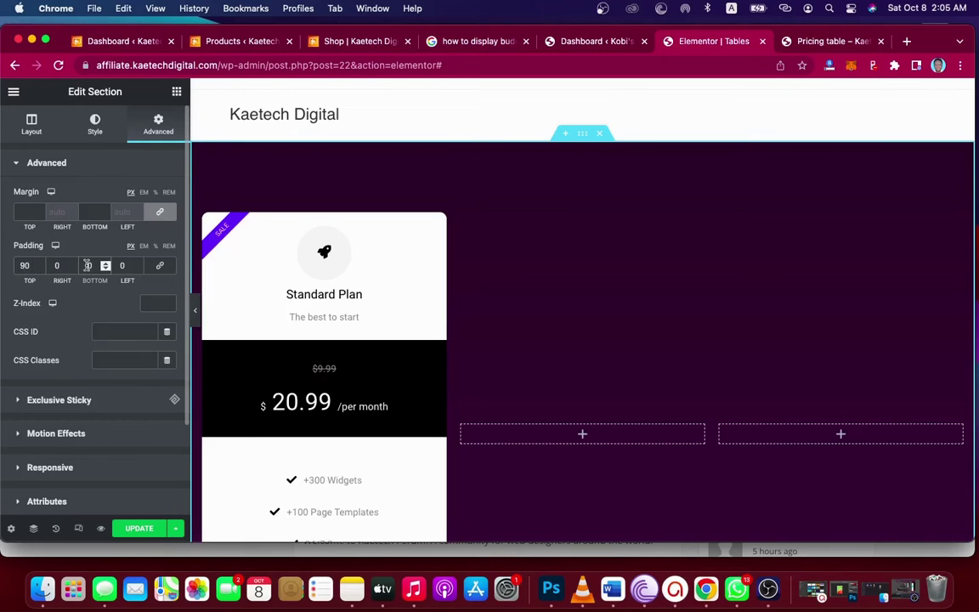
scroll(634, 321, "down", 3)
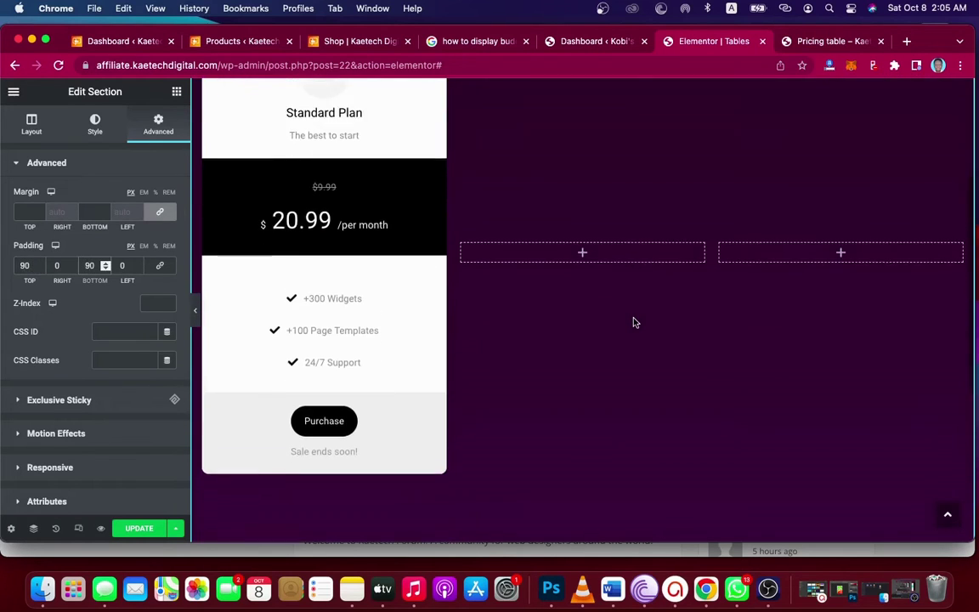
scroll(634, 321, "down", 2)
scroll(634, 322, "up", 2)
scroll(634, 321, "down", 1)
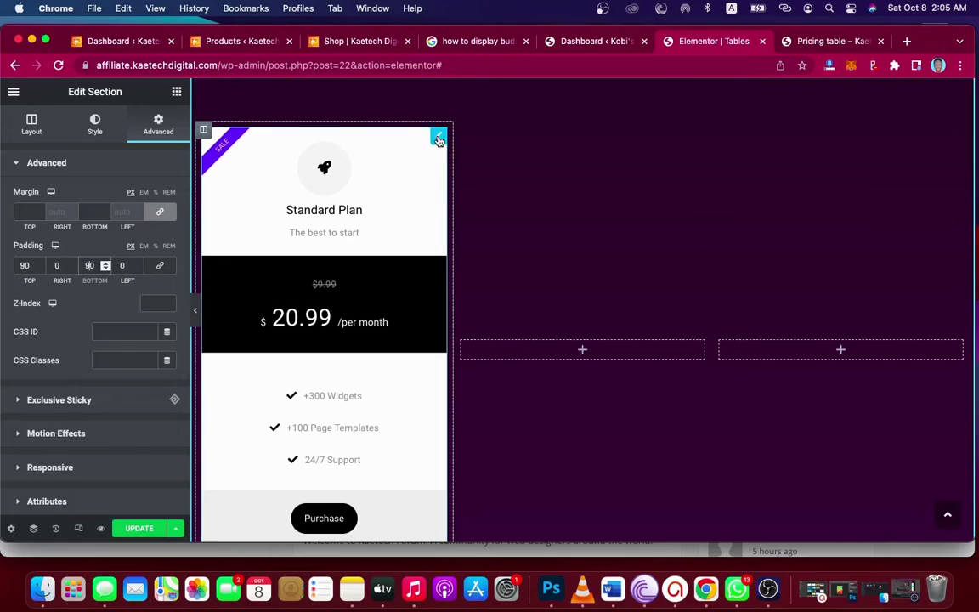
Set the old price of the Standard Plan pricing table to 29.99
left_click(438, 138)
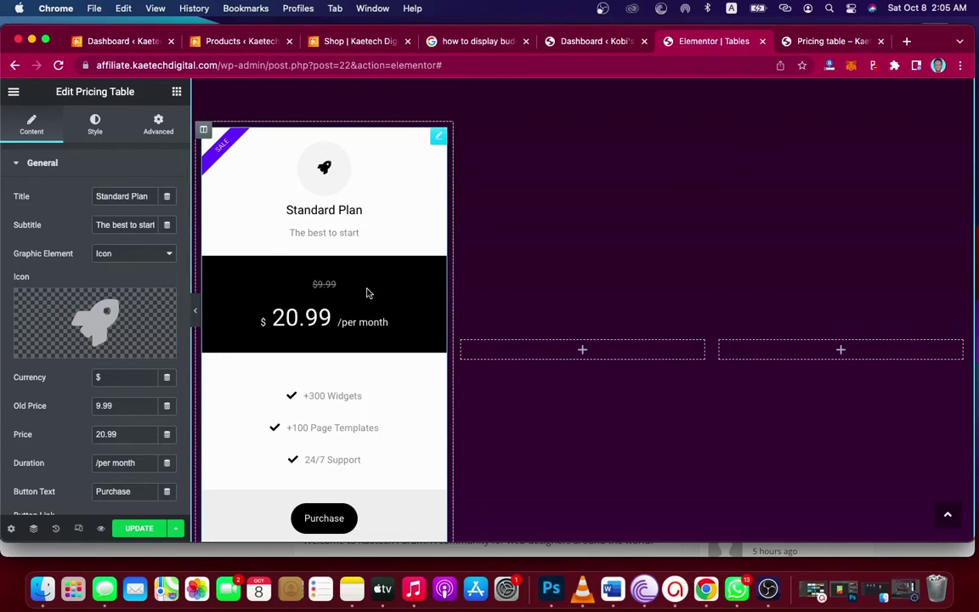
scroll(312, 463, "down", 2)
scroll(312, 463, "up", 2)
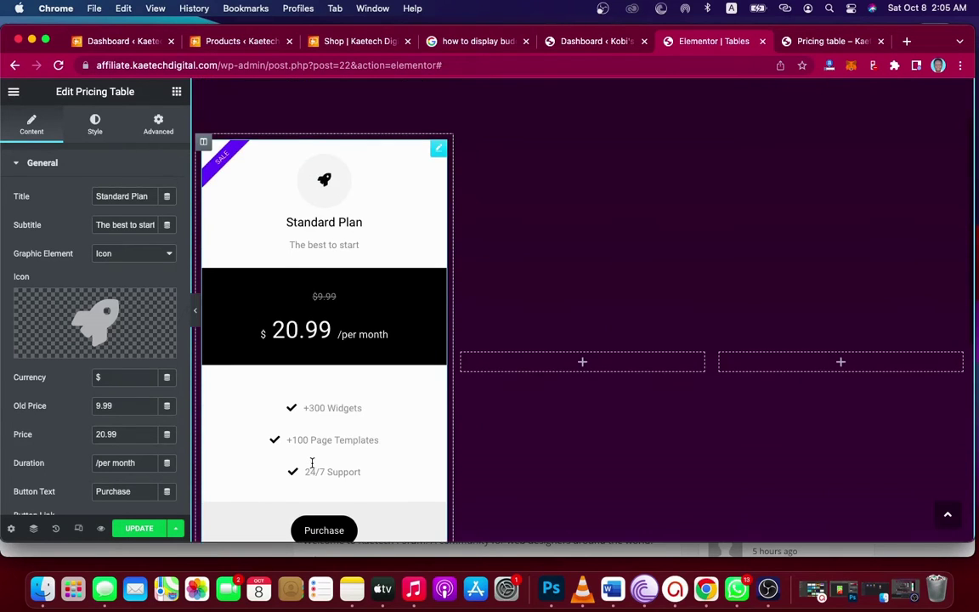
scroll(312, 463, "down", 2)
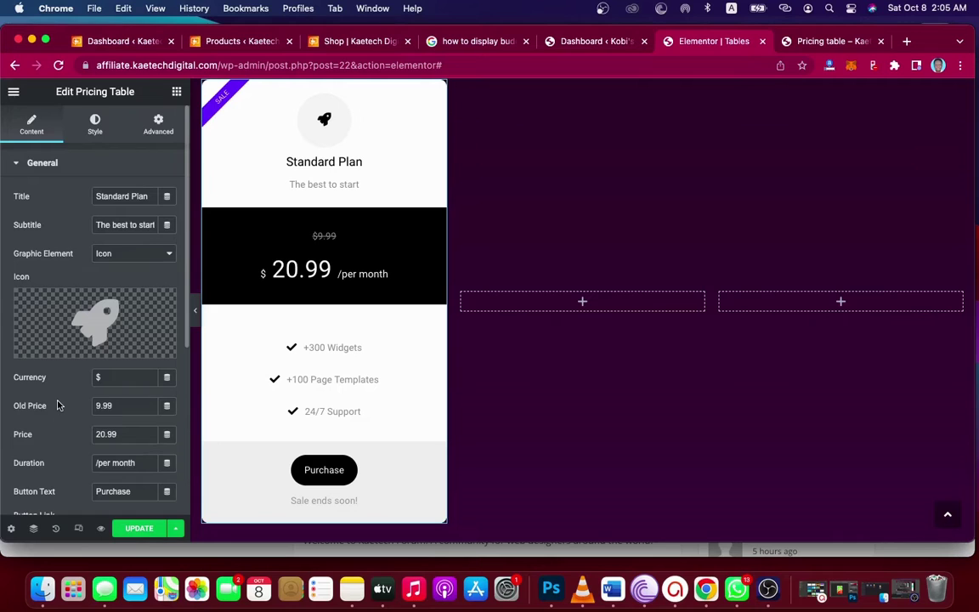
scroll(58, 406, "down", 3)
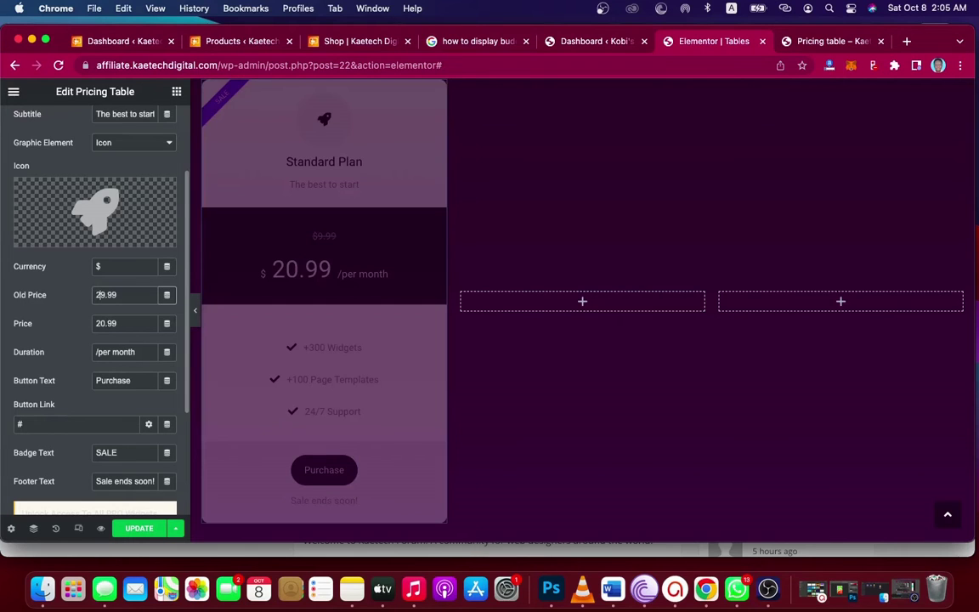
left_click(97, 295)
type("2")
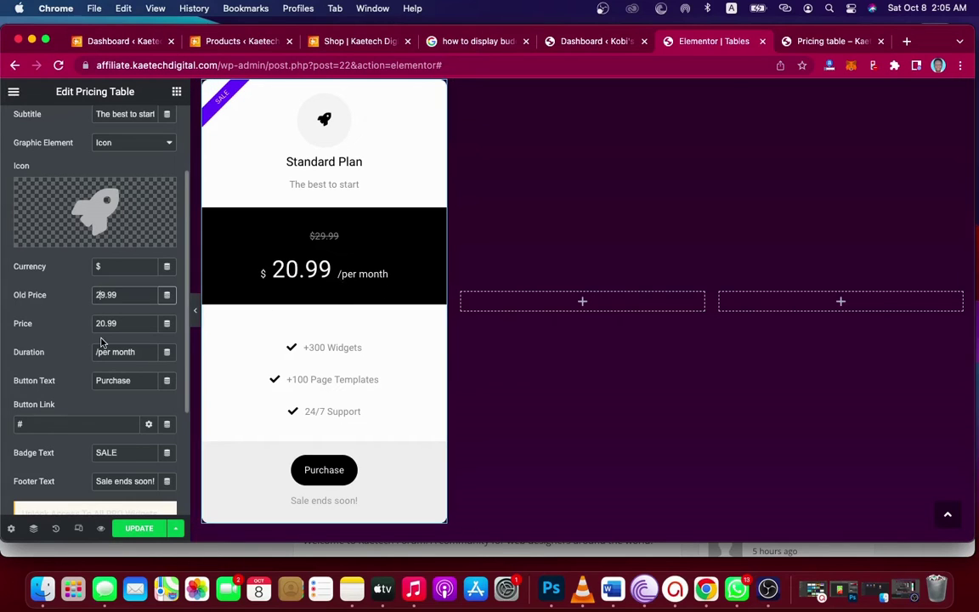
Review the Standard Plan table's content and style settings and compare the table with the finished Pricing table page
scroll(100, 342, "down", 2)
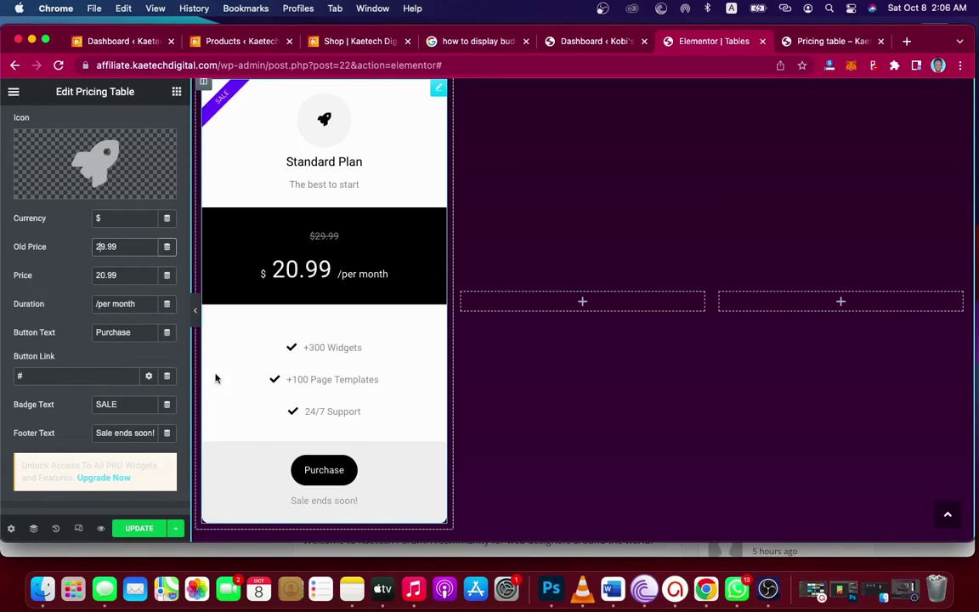
scroll(88, 367, "up", 5)
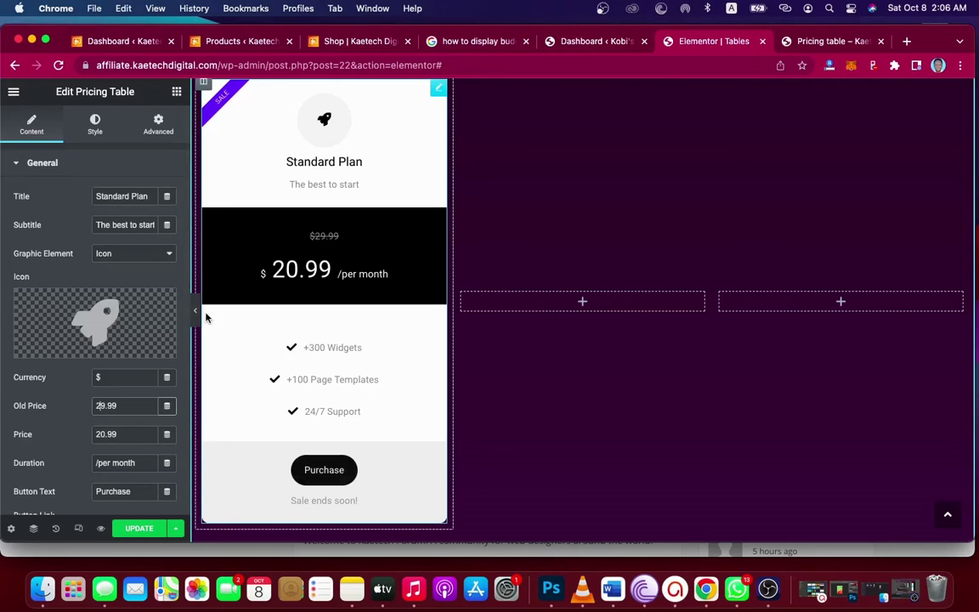
left_click(95, 125)
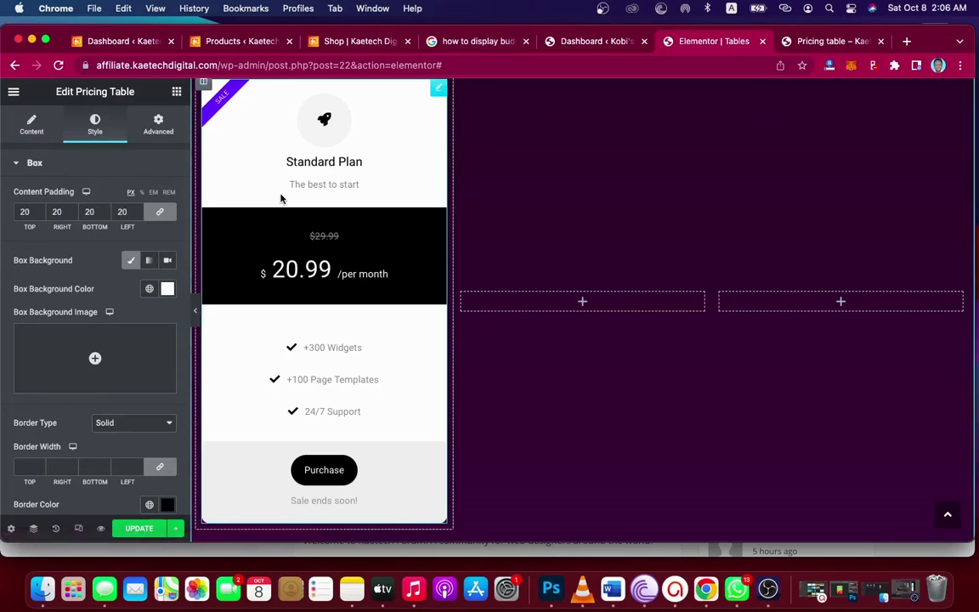
scroll(255, 179, "up", 2)
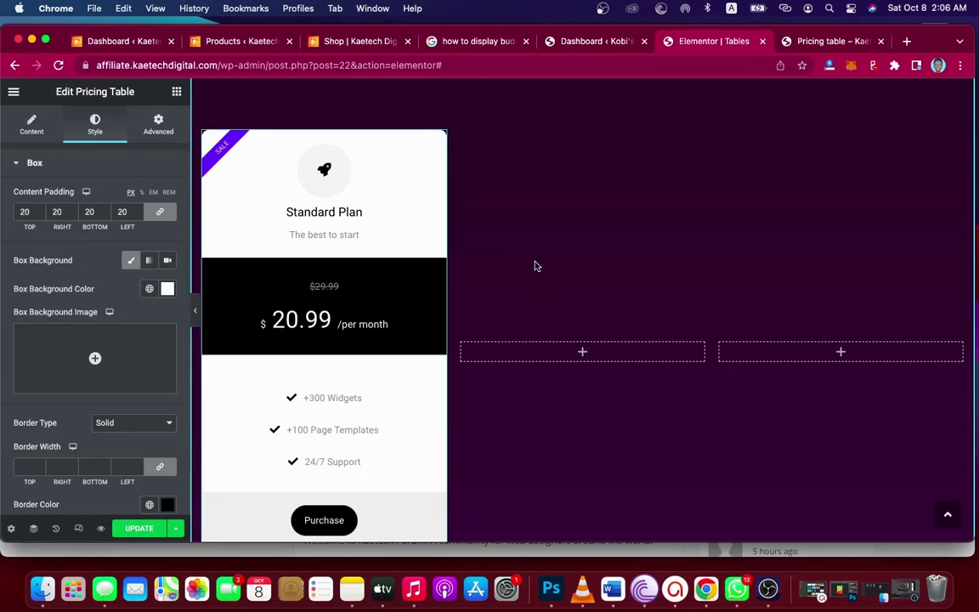
scroll(360, 317, "down", 3)
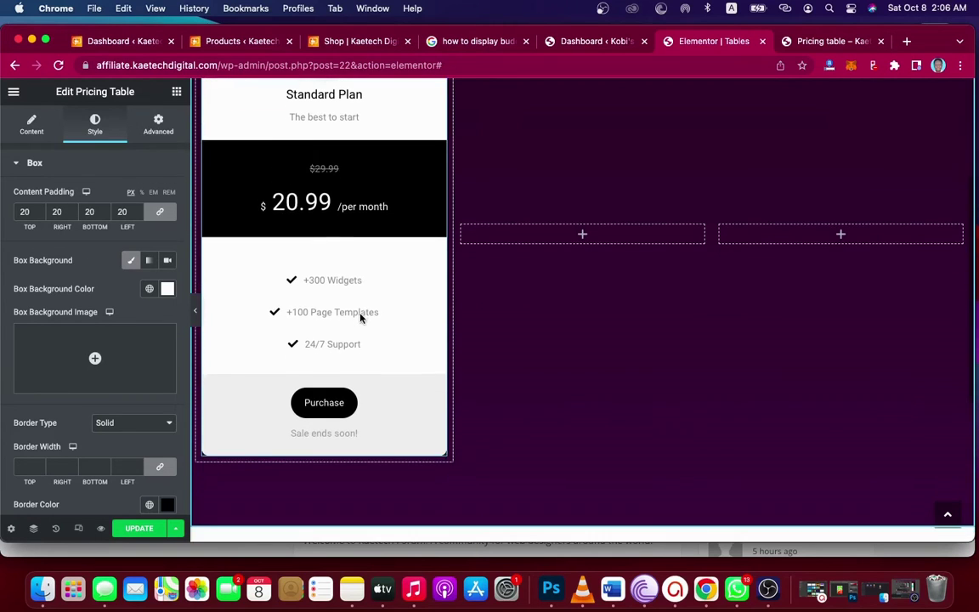
scroll(360, 317, "up", 2)
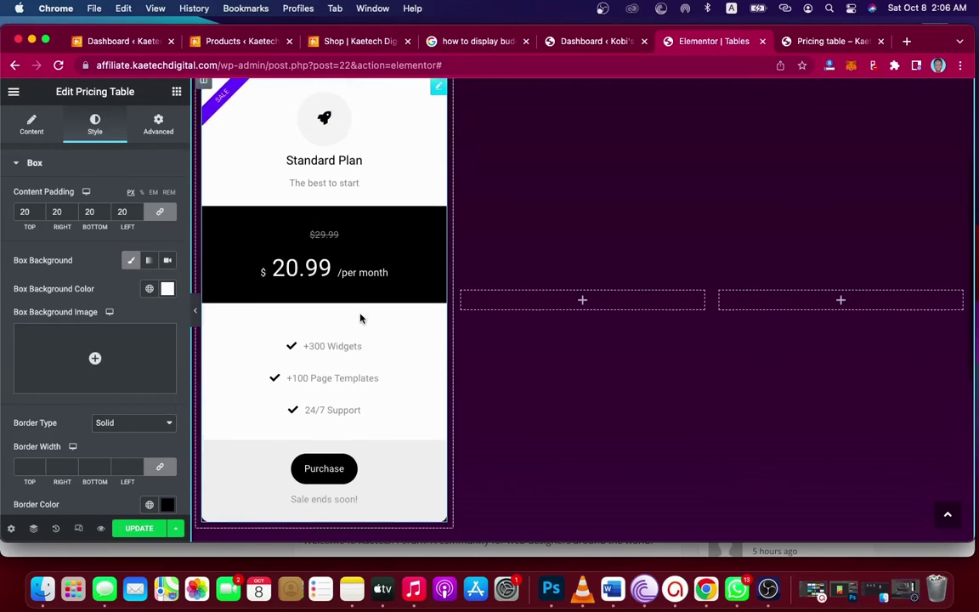
left_click(828, 42)
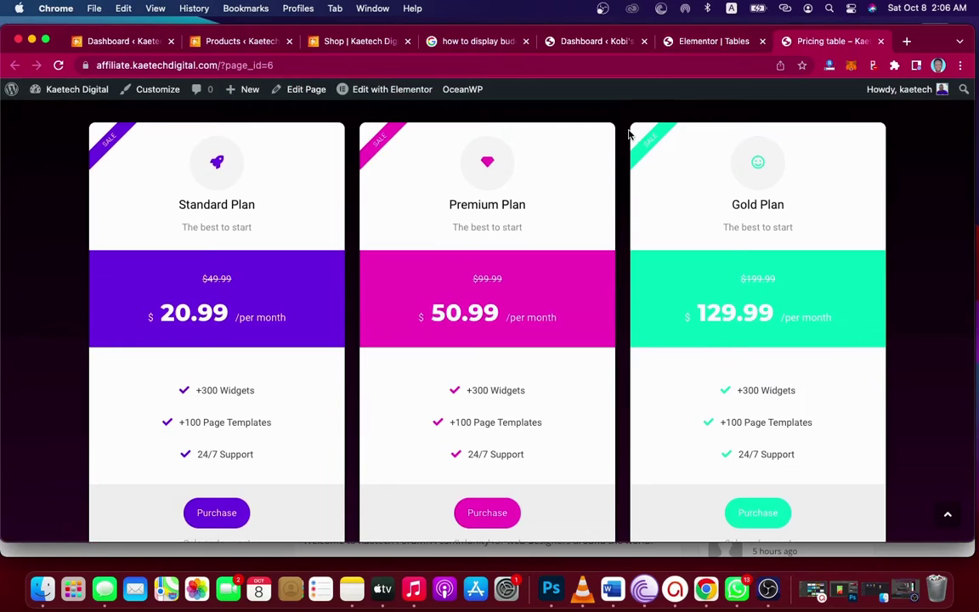
left_click(713, 41)
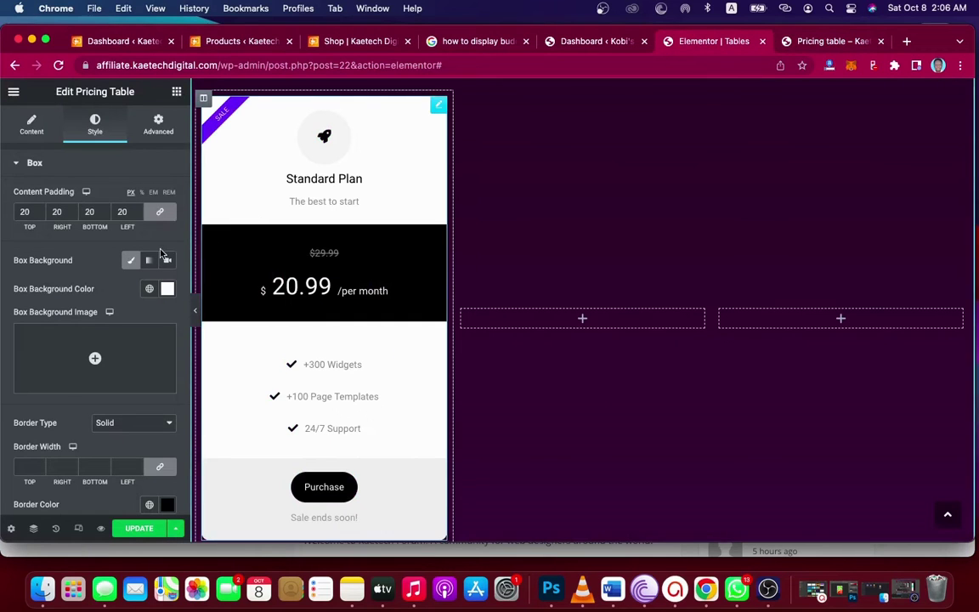
Set the header background color of the Standard Plan pricing table to purple #572CE0
scroll(92, 280, "down", 5)
scroll(91, 281, "down", 3)
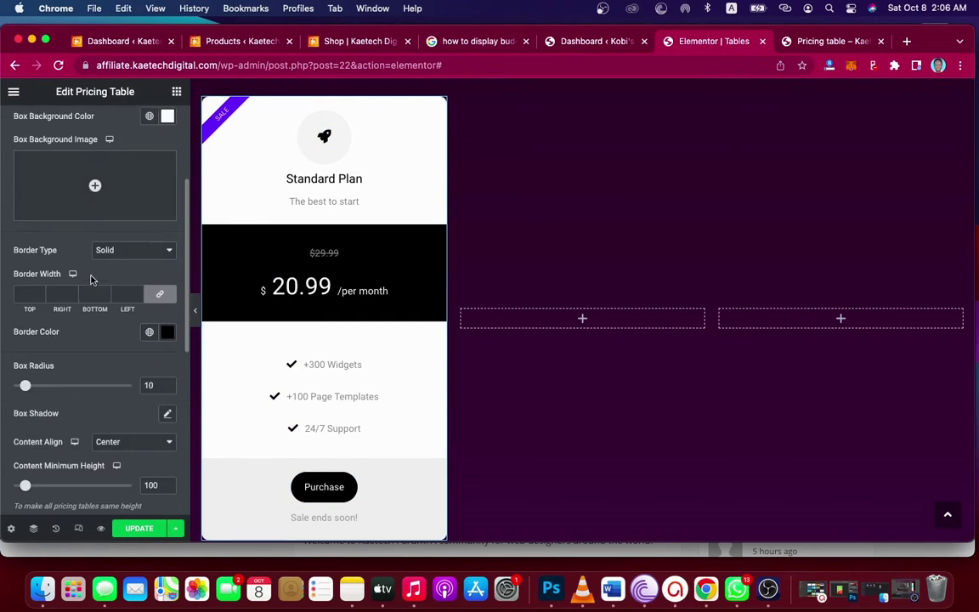
scroll(91, 280, "down", 5)
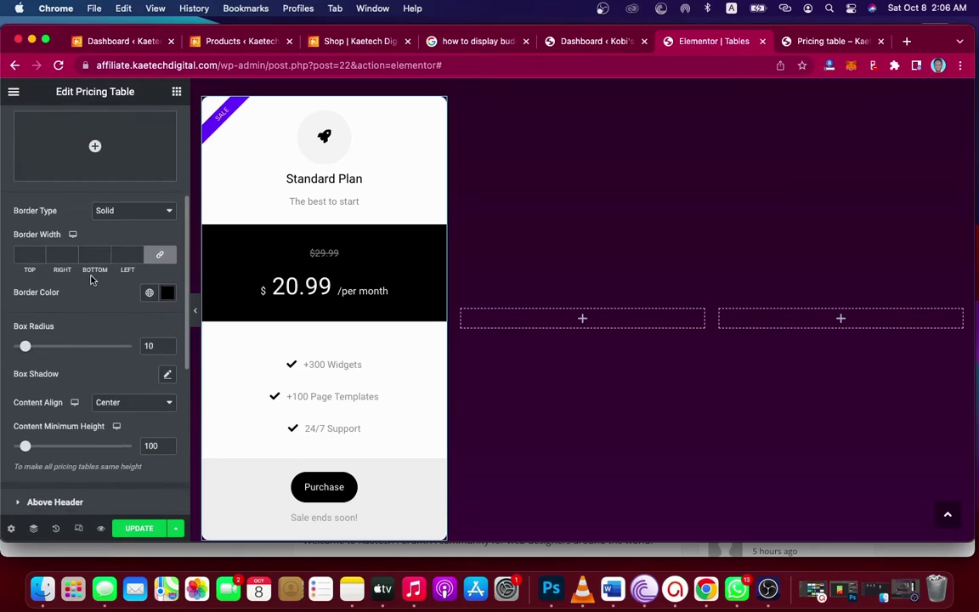
scroll(91, 280, "down", 4)
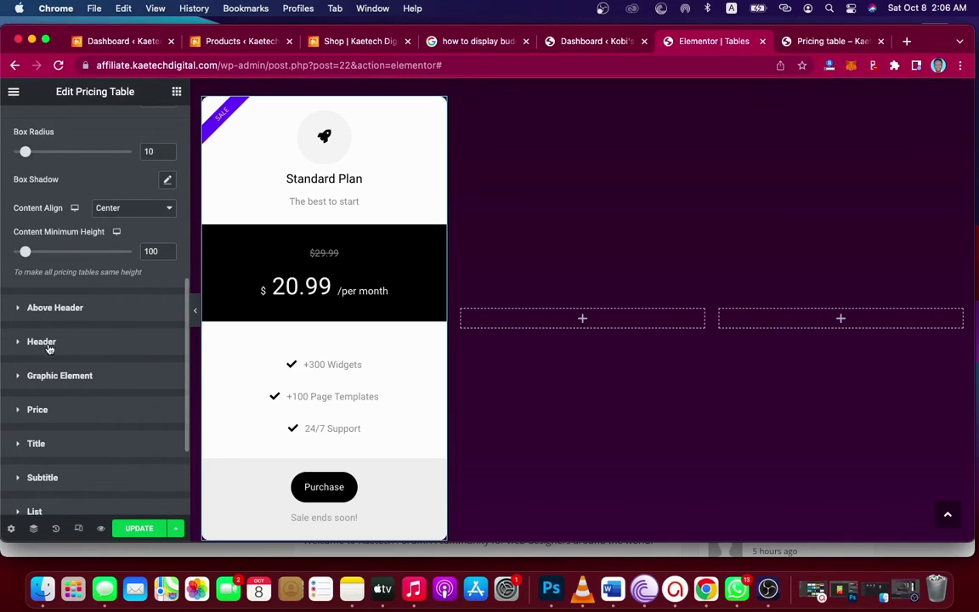
left_click(41, 342)
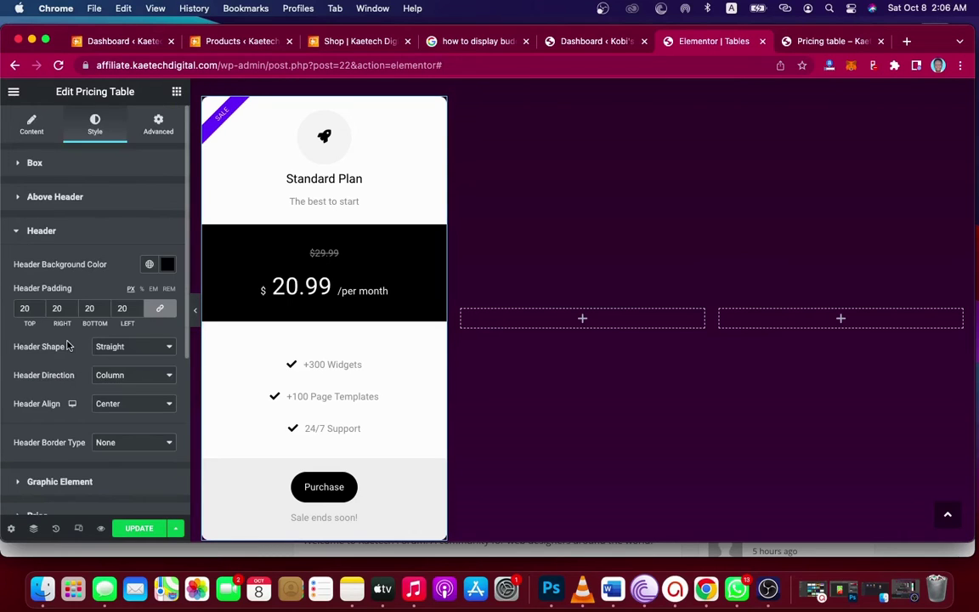
scroll(68, 345, "down", 3)
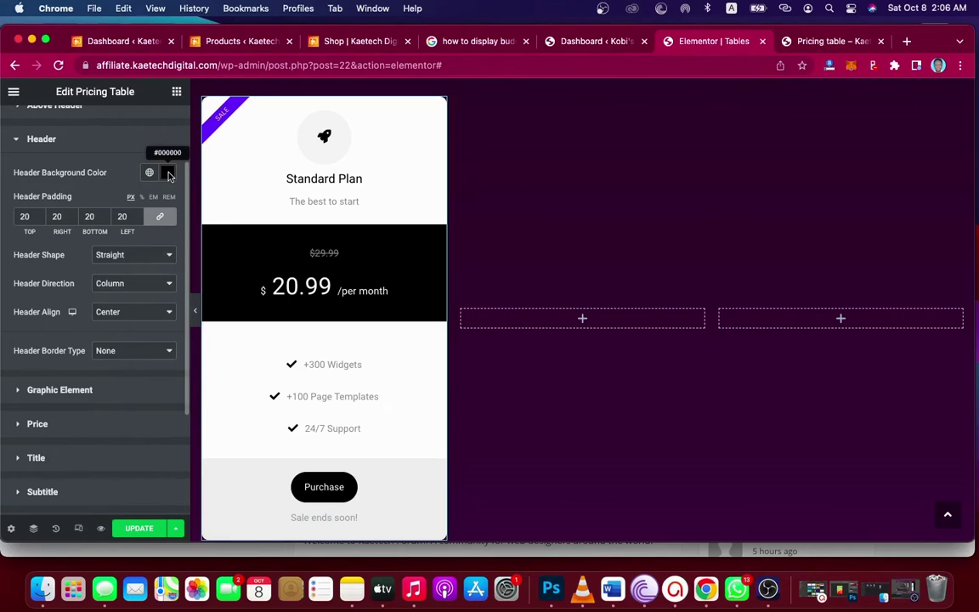
left_click(169, 175)
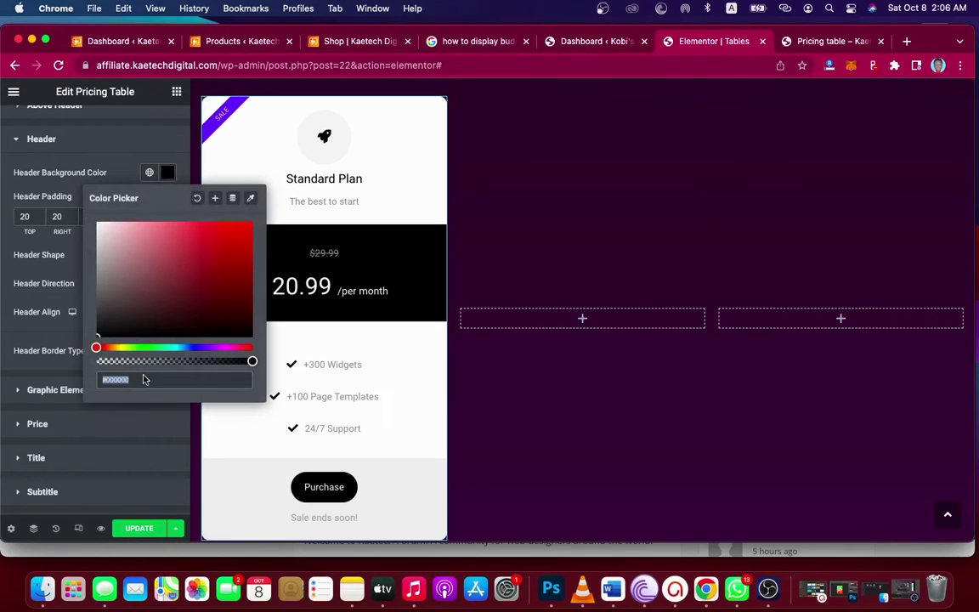
type("#572CE0")
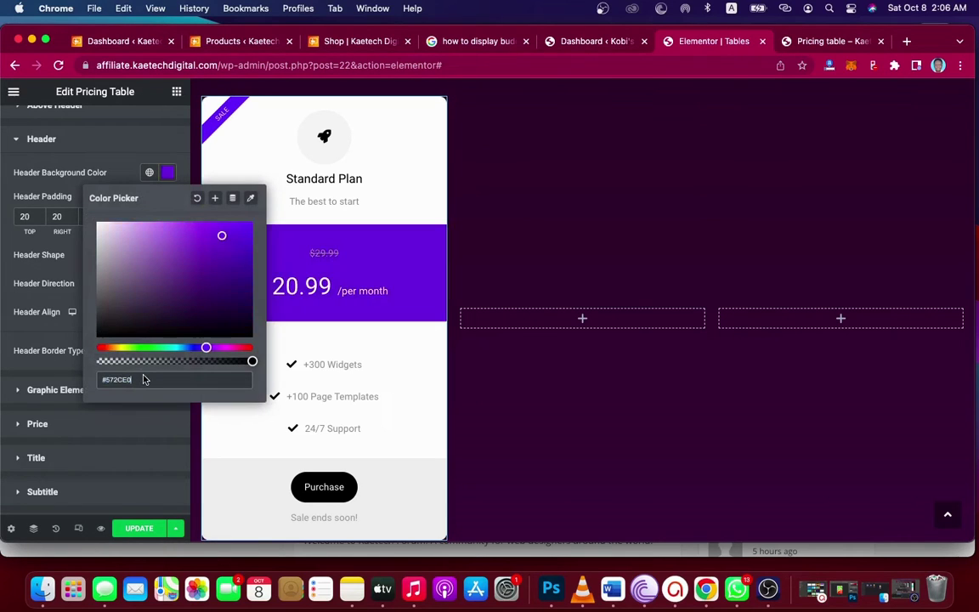
left_click(120, 174)
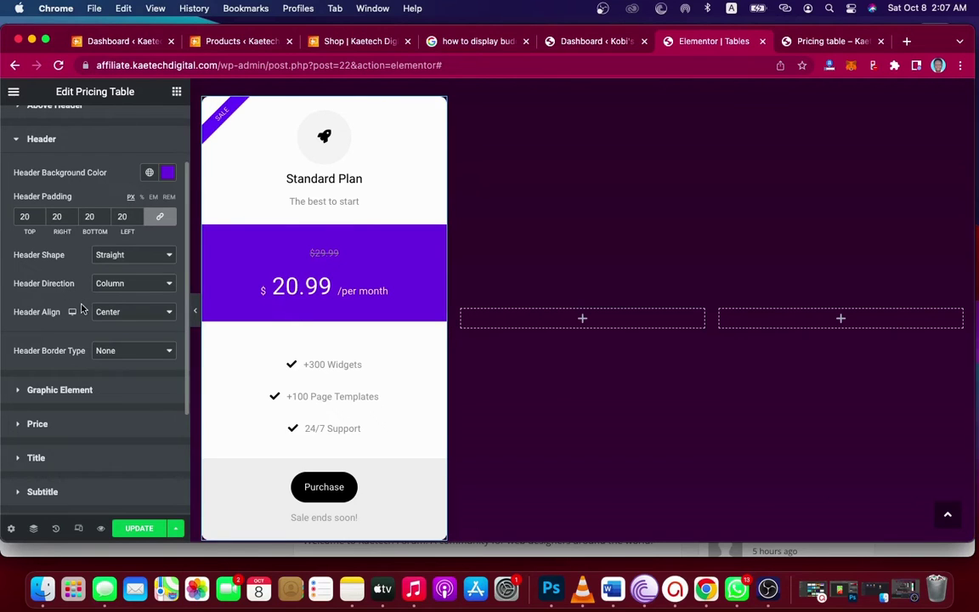
Set the list icon color of the Standard Plan pricing table to #572CE0
scroll(82, 311, "down", 4)
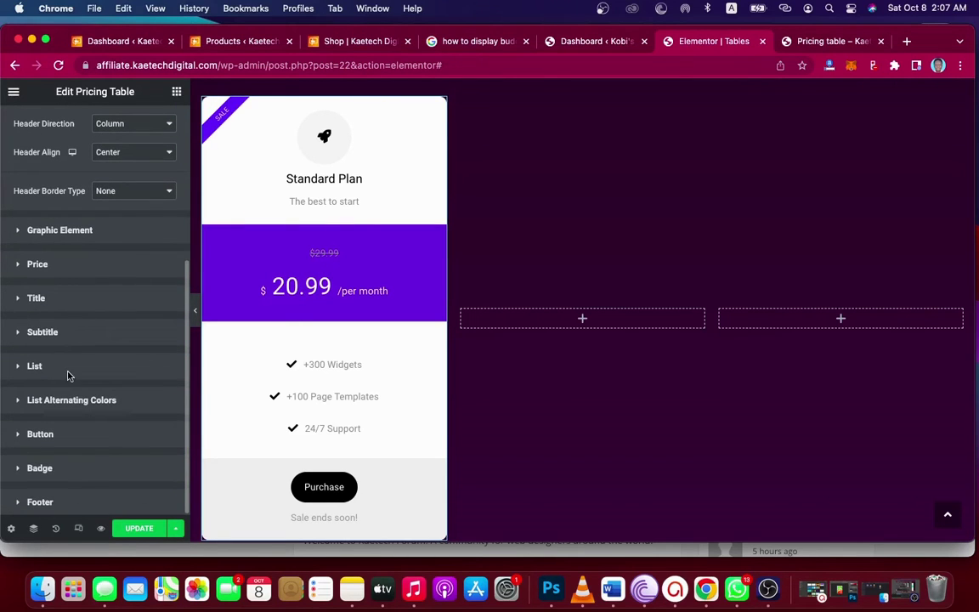
left_click(34, 365)
scroll(69, 376, "down", 6)
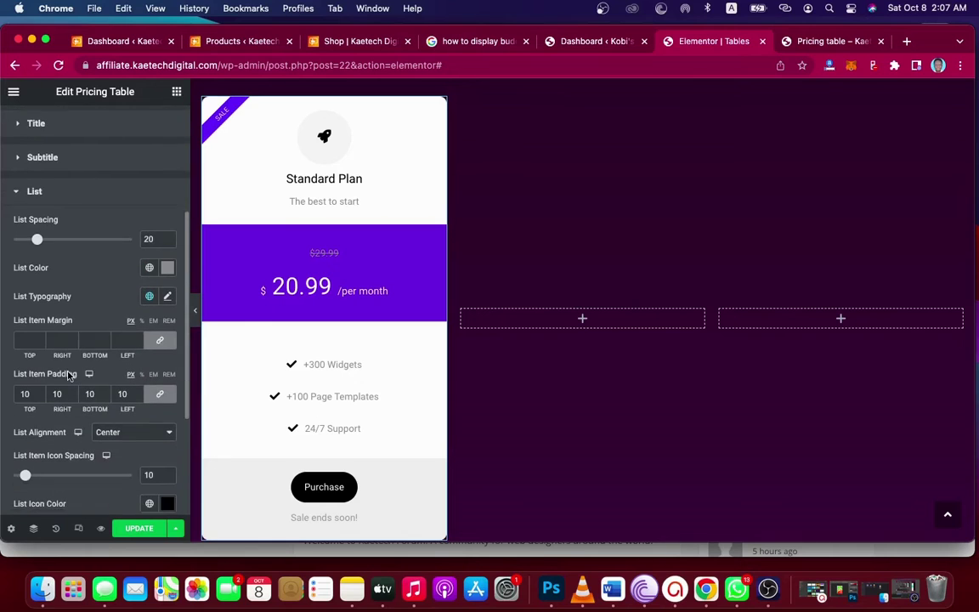
scroll(69, 376, "down", 2)
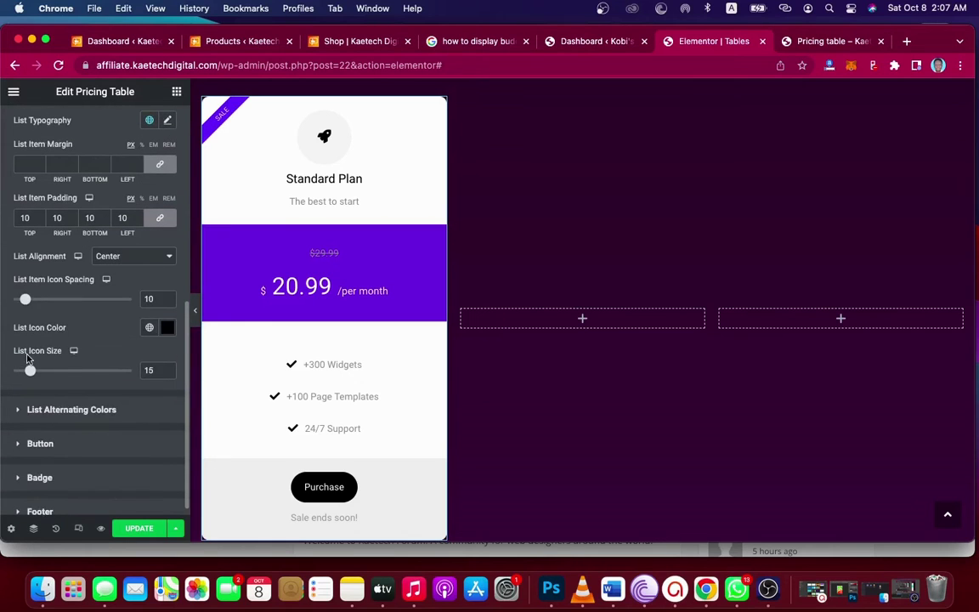
left_click(166, 326)
type("#572CE0")
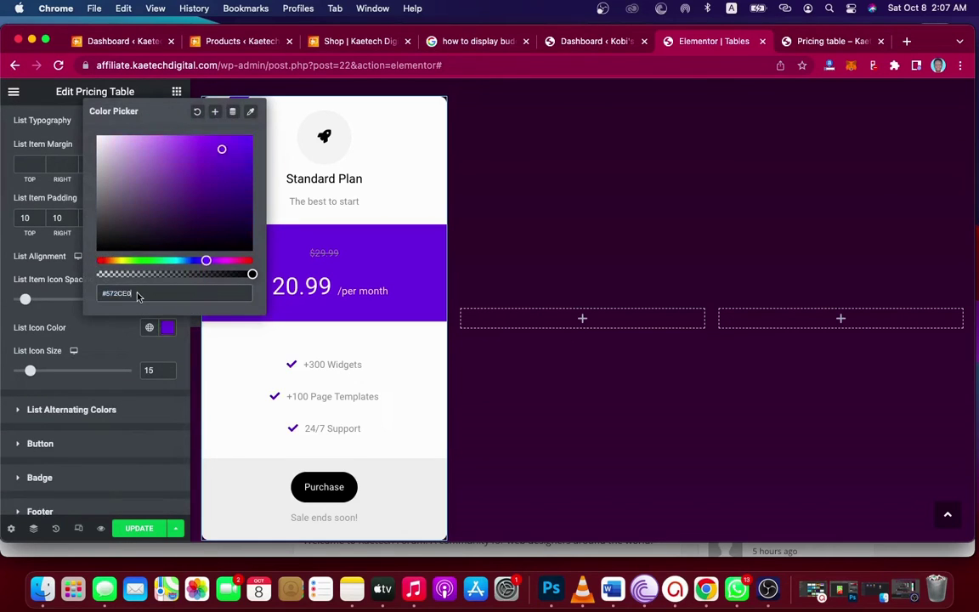
left_click(100, 336)
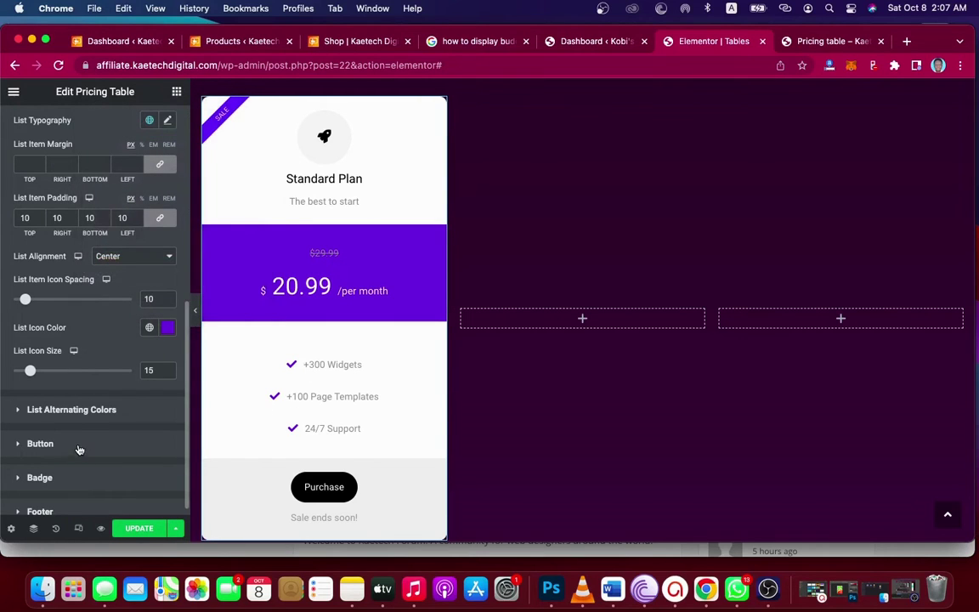
Set the background color of the Standard Plan's Purchase button to the same purple, #572CE0
left_click(134, 442)
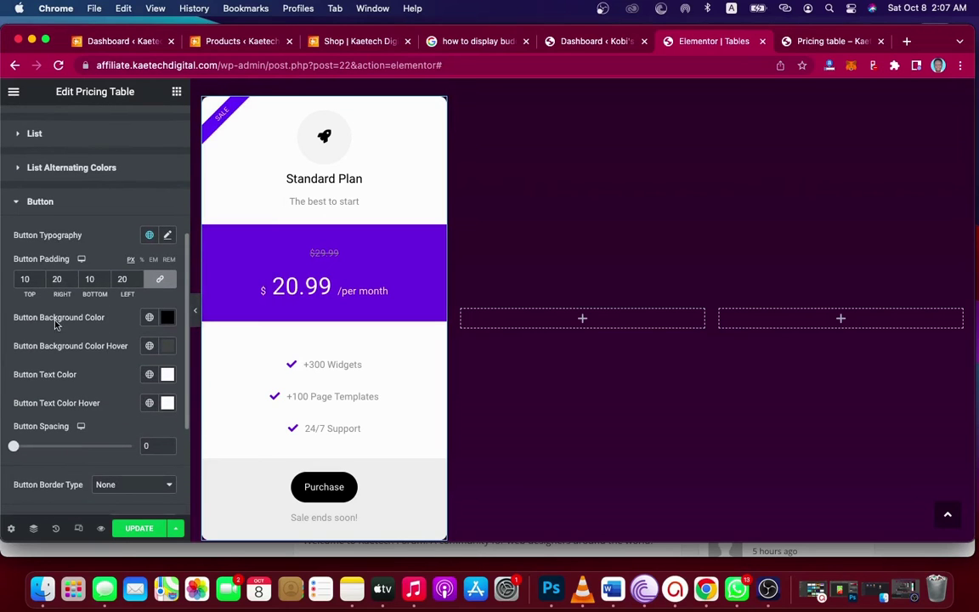
left_click(167, 318)
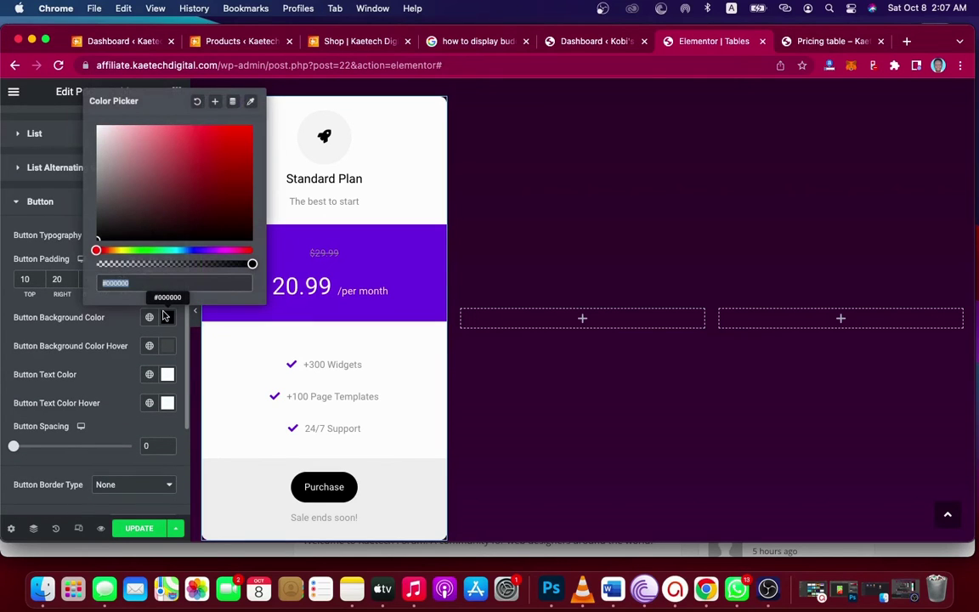
key("cmd+v")
left_click(112, 372)
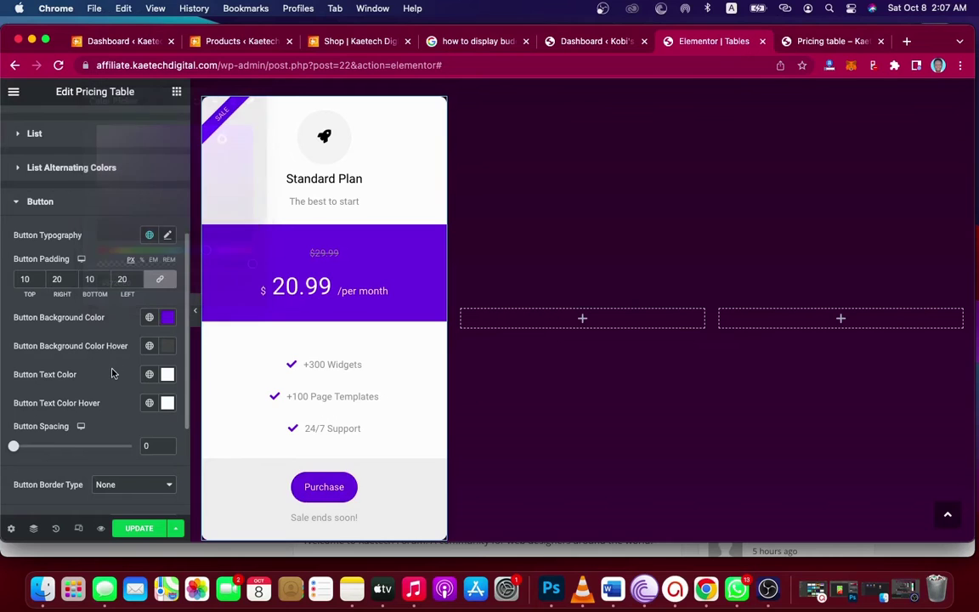
scroll(308, 345, "down", 2)
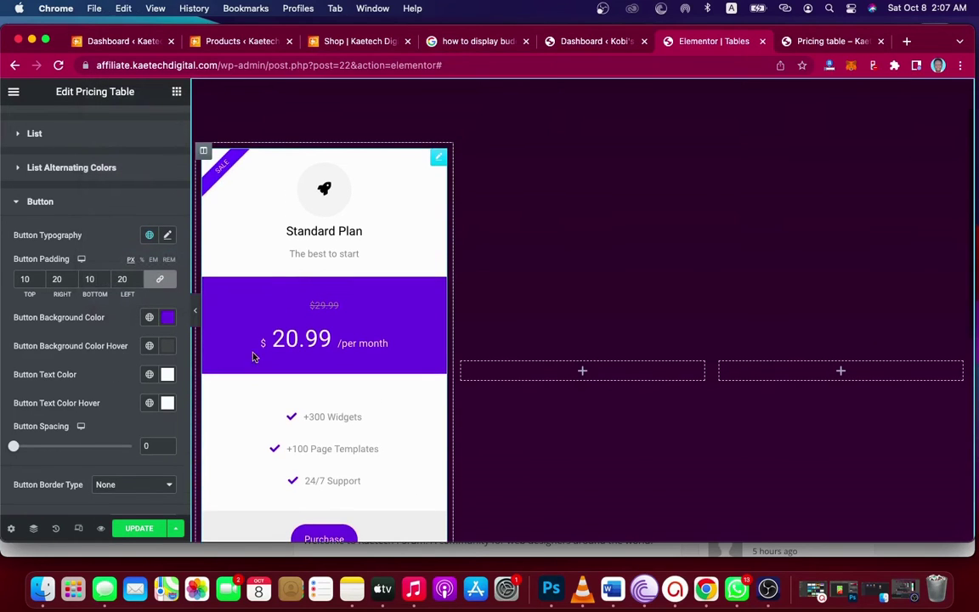
Set the background color of the Standard Plan's SALE badge to #572CE0
scroll(115, 357, "down", 5)
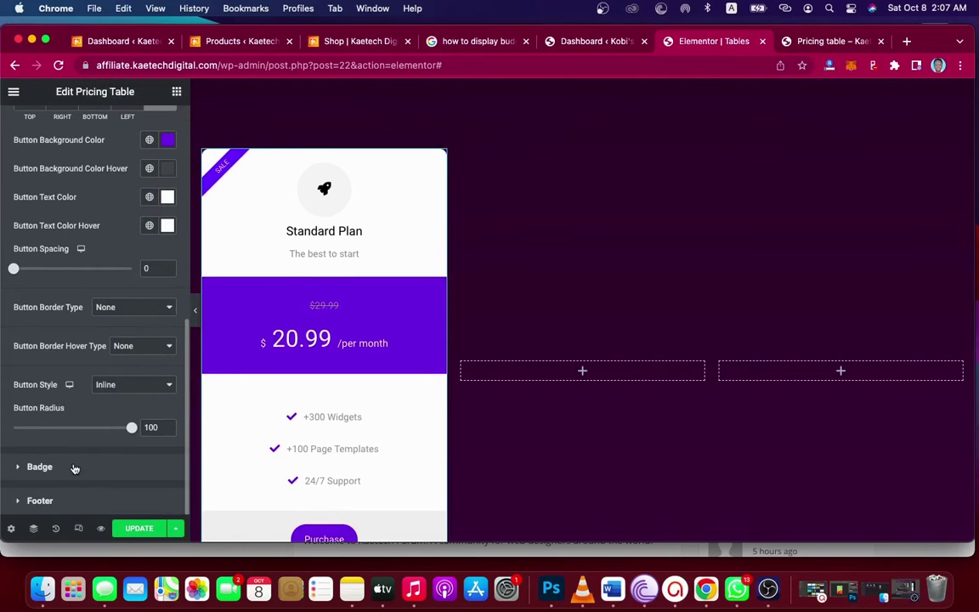
left_click(254, 177)
scroll(114, 371, "down", 3)
left_click(117, 372)
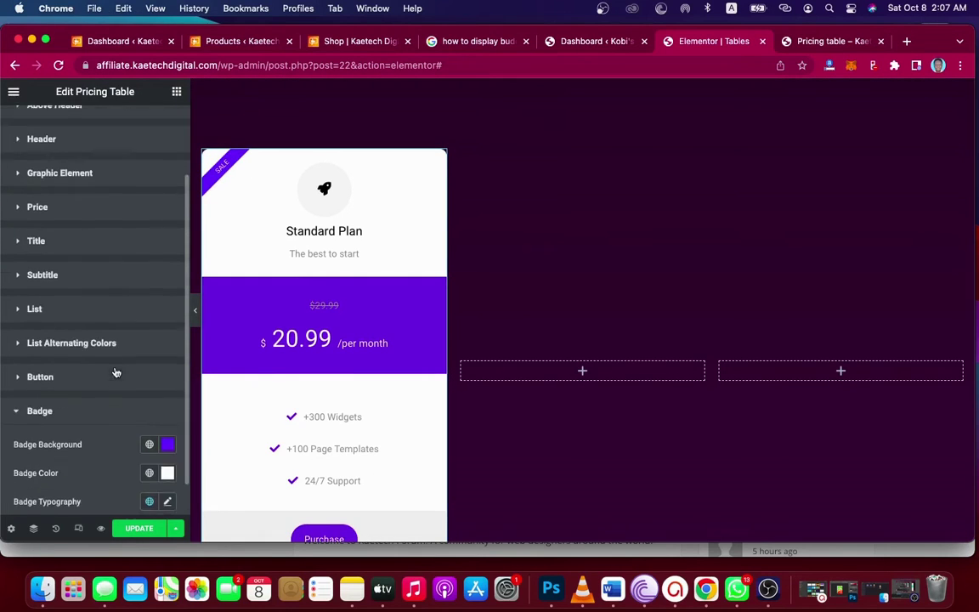
left_click(167, 404)
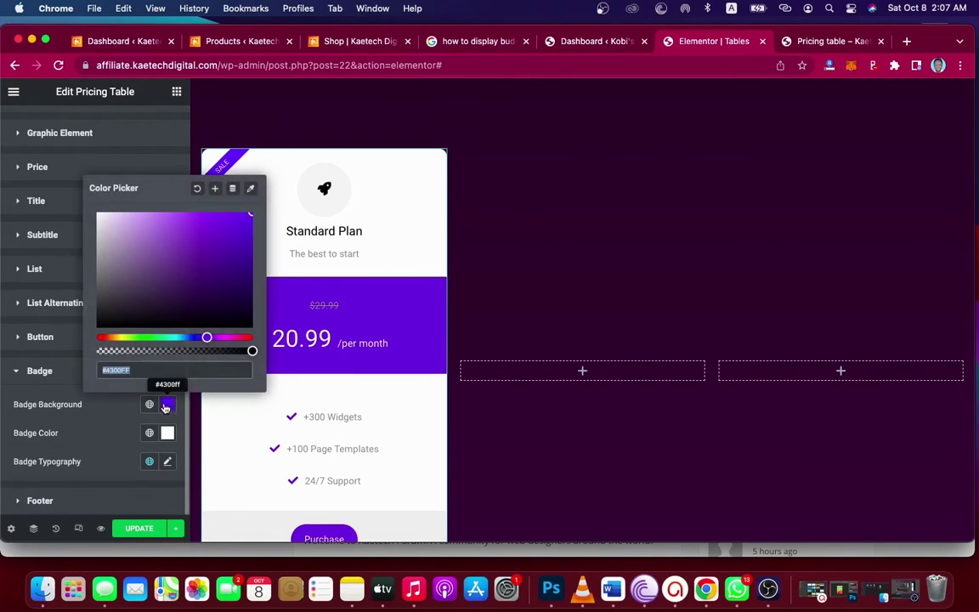
left_click(107, 397)
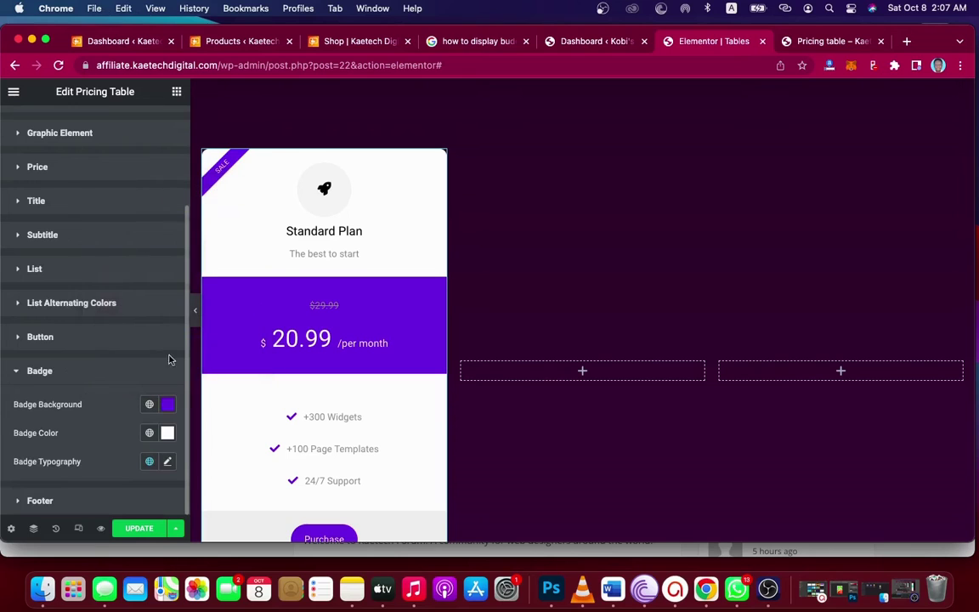
scroll(360, 323, "down", 3)
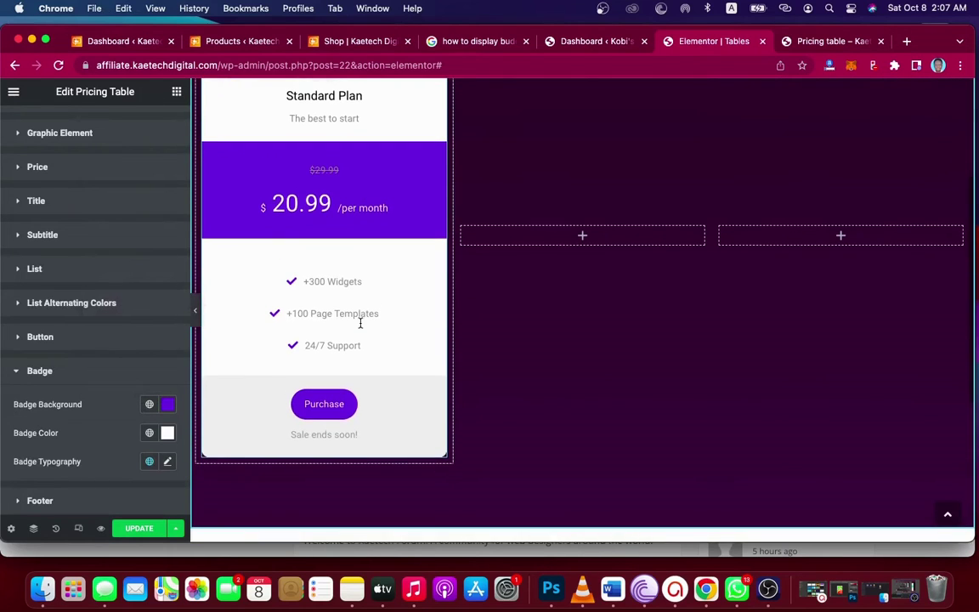
left_click(168, 405)
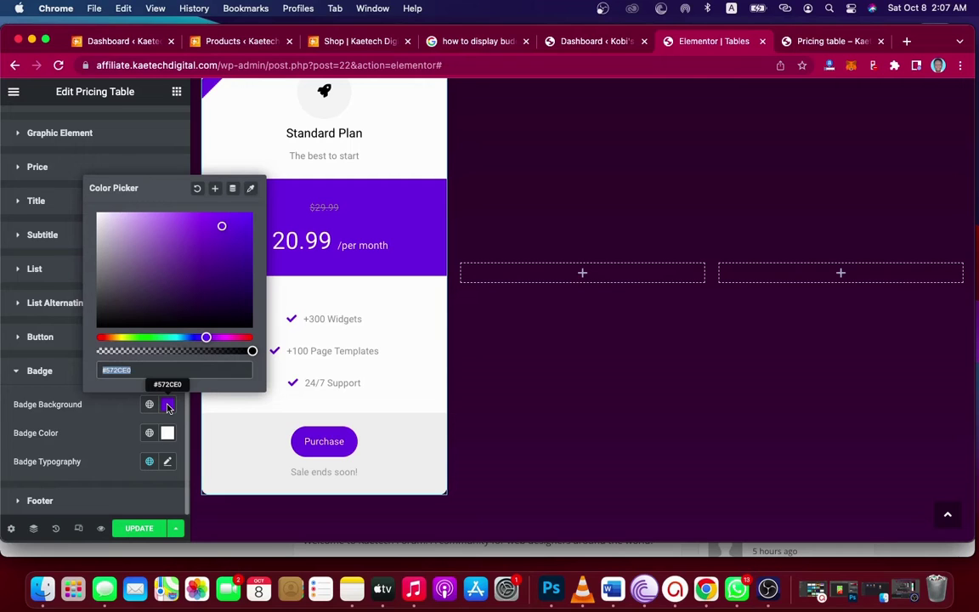
left_click(114, 405)
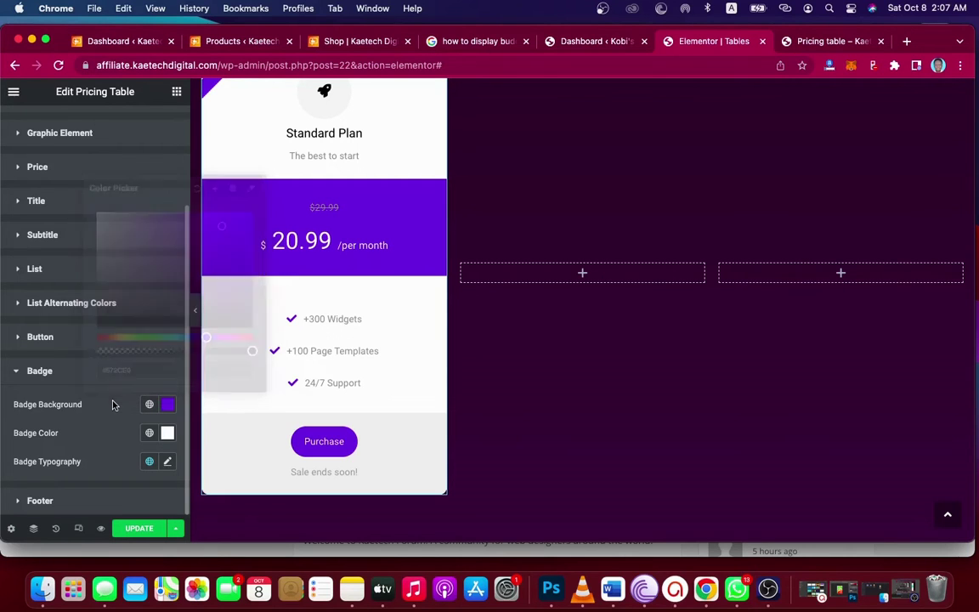
Set the icon color of the Standard Plan's rocket graphic element to purple #572CE0
scroll(345, 312, "up", 1)
scroll(346, 311, "up", 1)
scroll(346, 313, "down", 1)
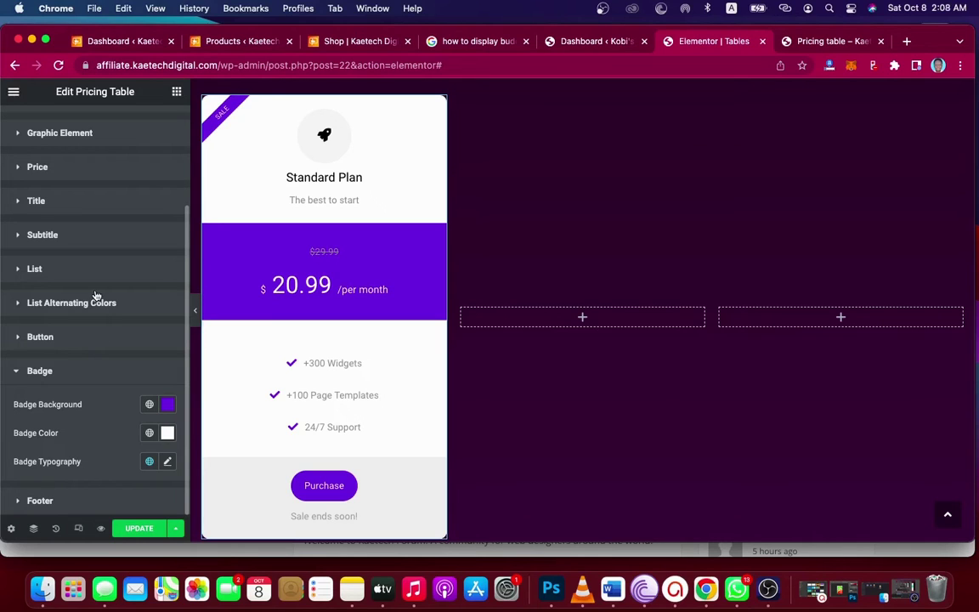
scroll(93, 295, "up", 3)
scroll(96, 295, "up", 1)
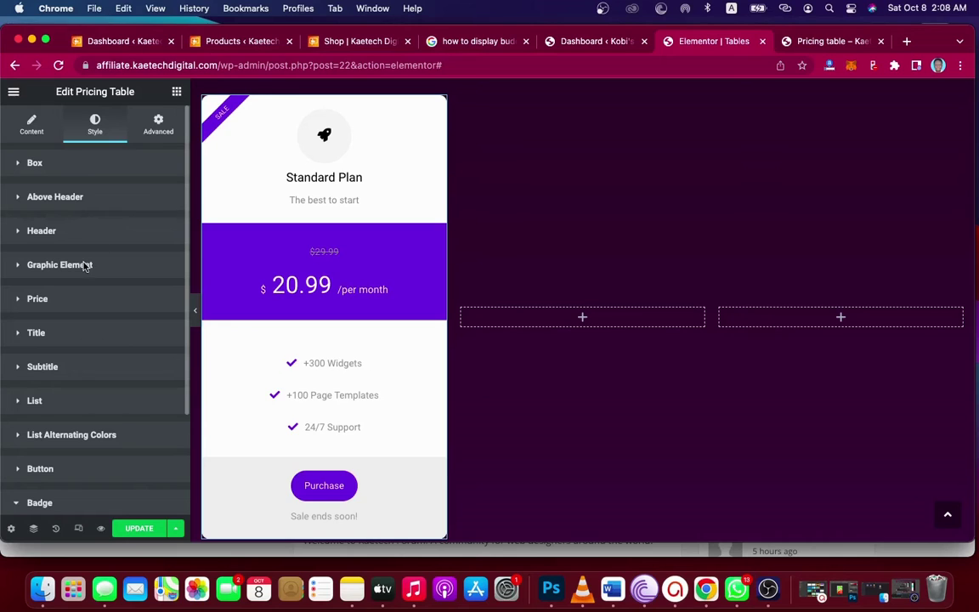
left_click(85, 265)
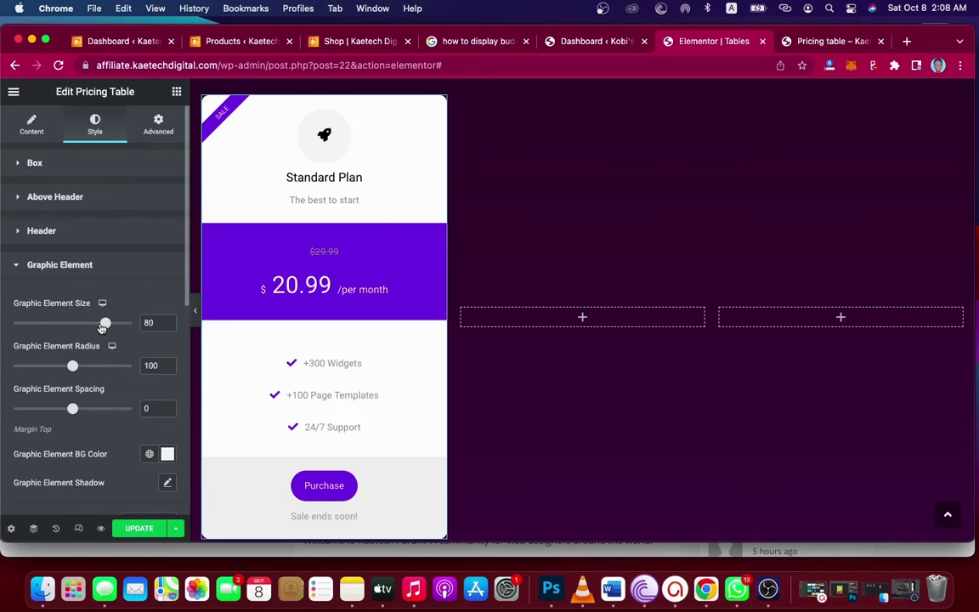
scroll(98, 315, "down", 5)
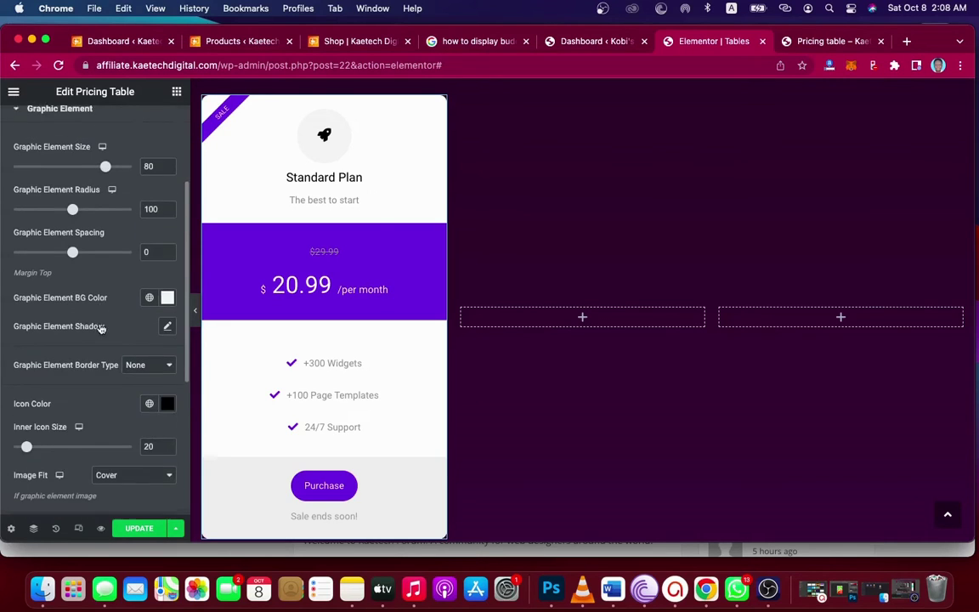
left_click(168, 380)
key("super+v")
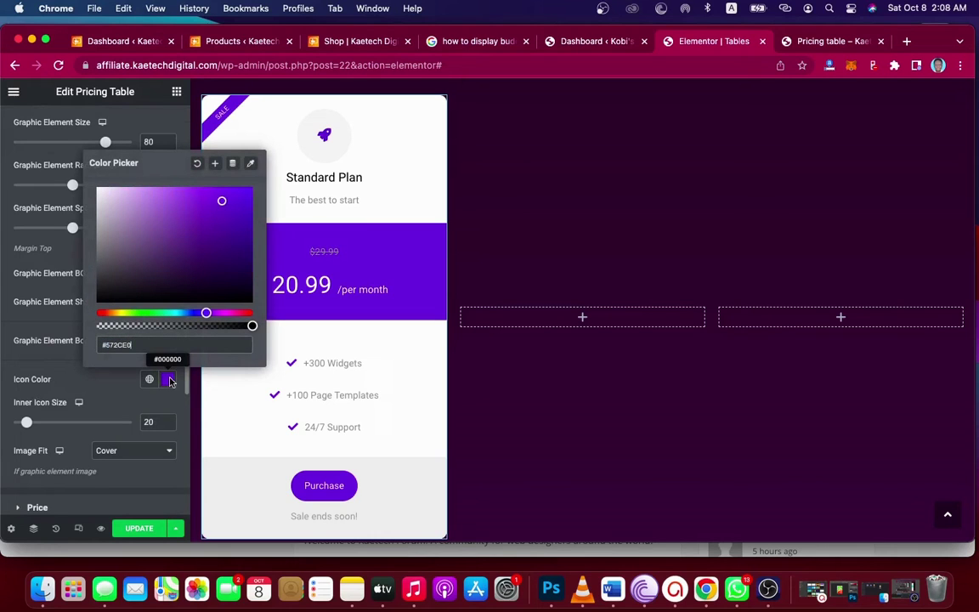
left_click(111, 391)
Set the old price color of the Standard Plan pricing table to white, #FFFFFF
scroll(338, 333, "down", 2)
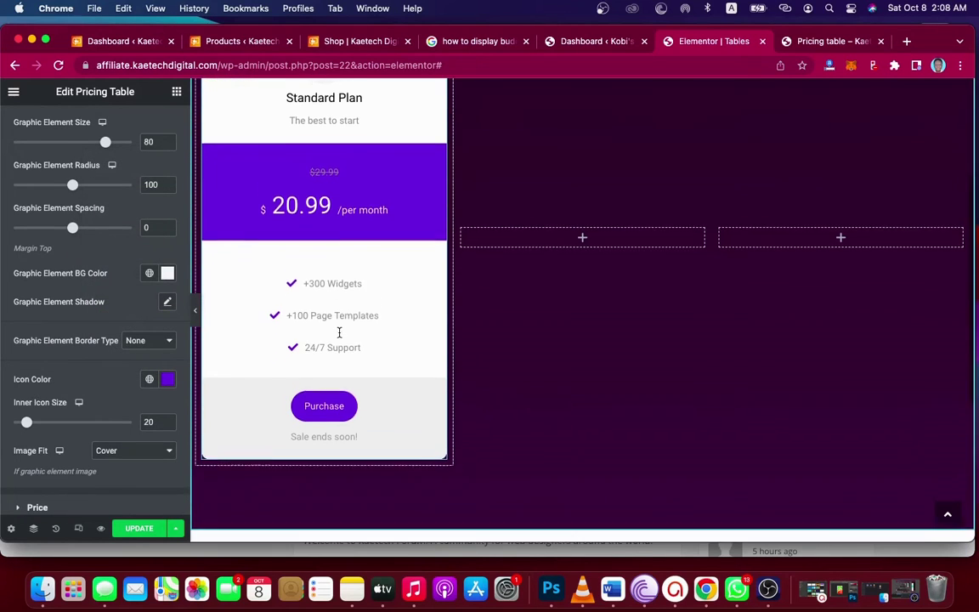
scroll(338, 332, "up", 2)
scroll(339, 333, "up", 1)
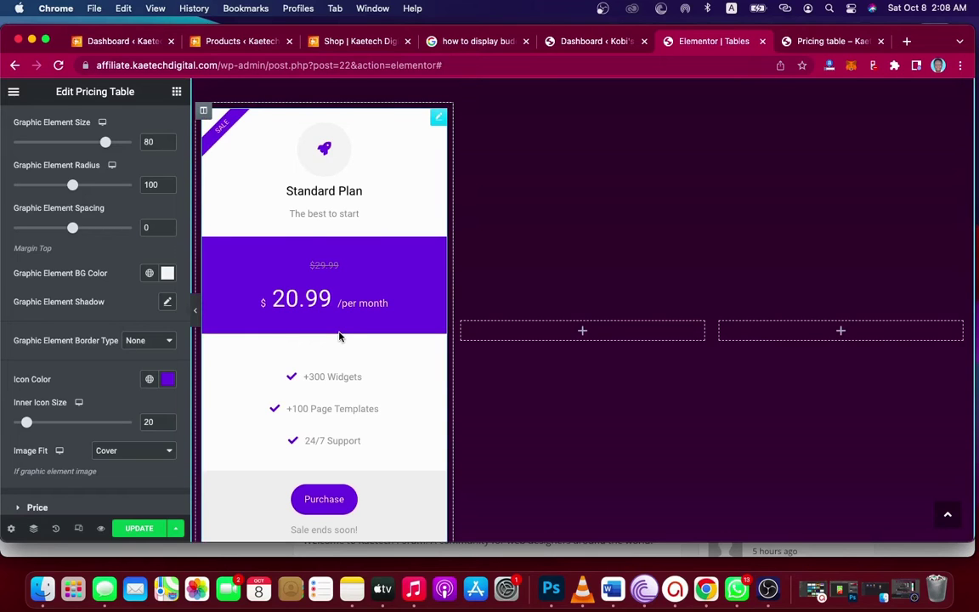
scroll(94, 306, "down", 5)
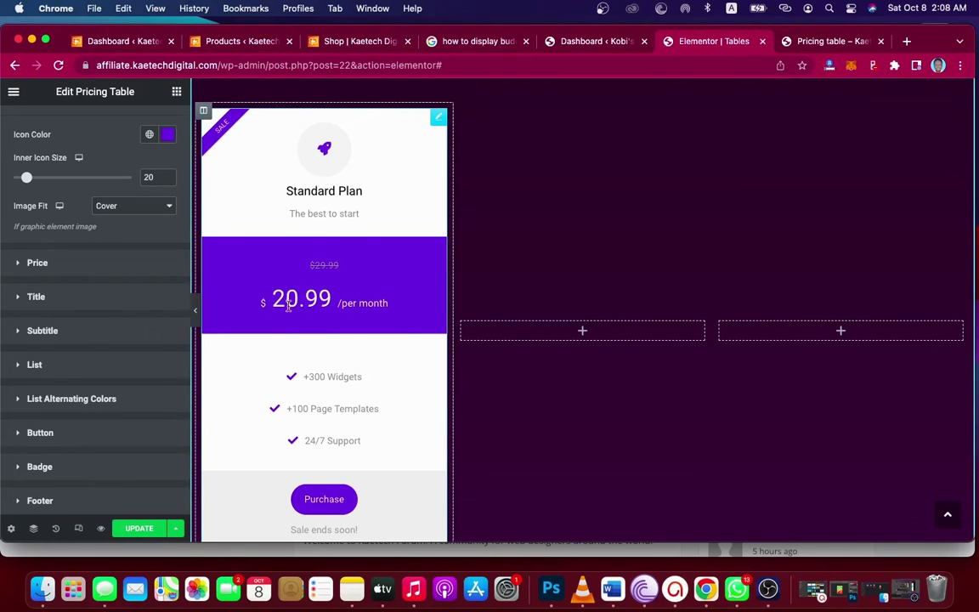
left_click(81, 264)
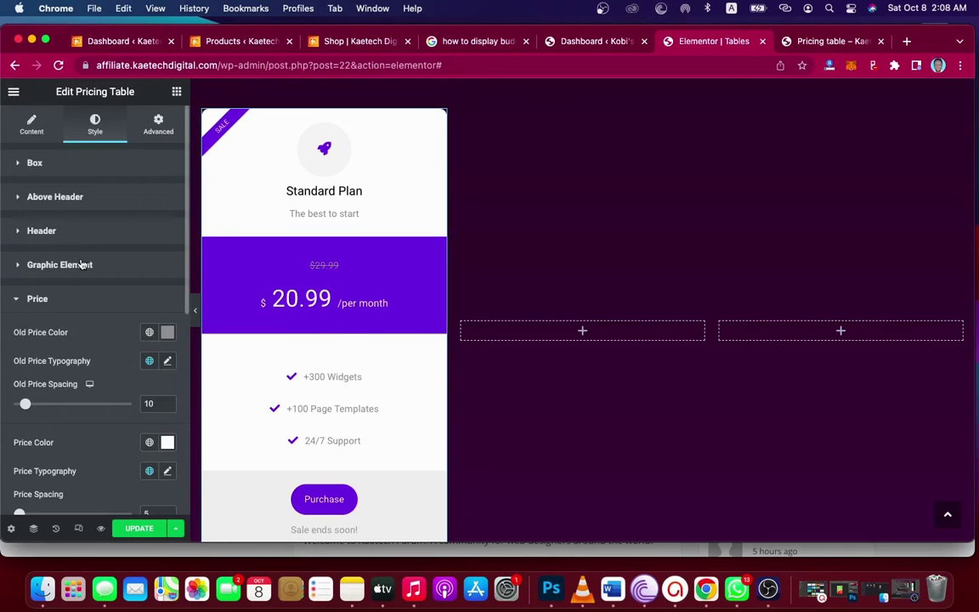
left_click(167, 333)
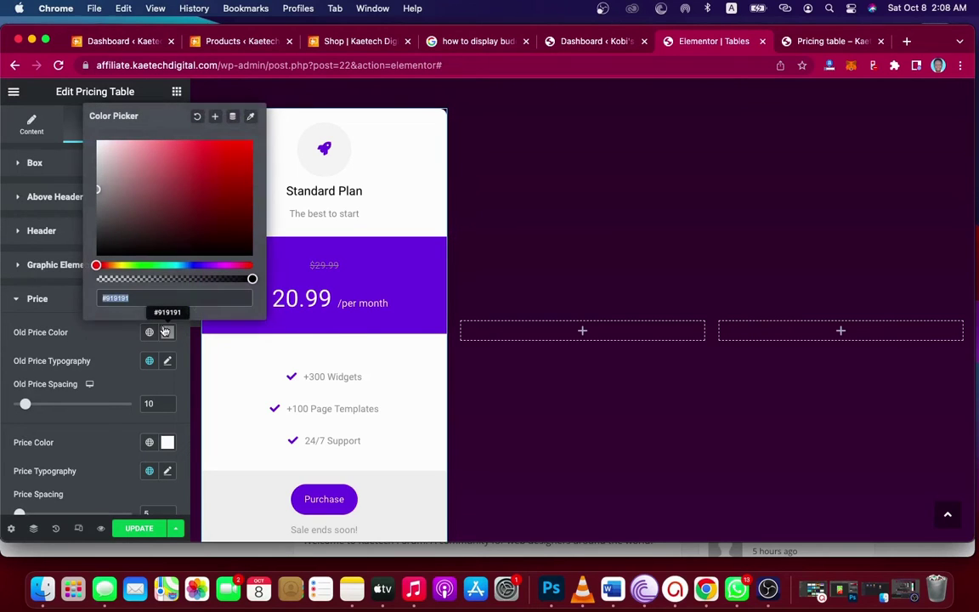
left_click(100, 158)
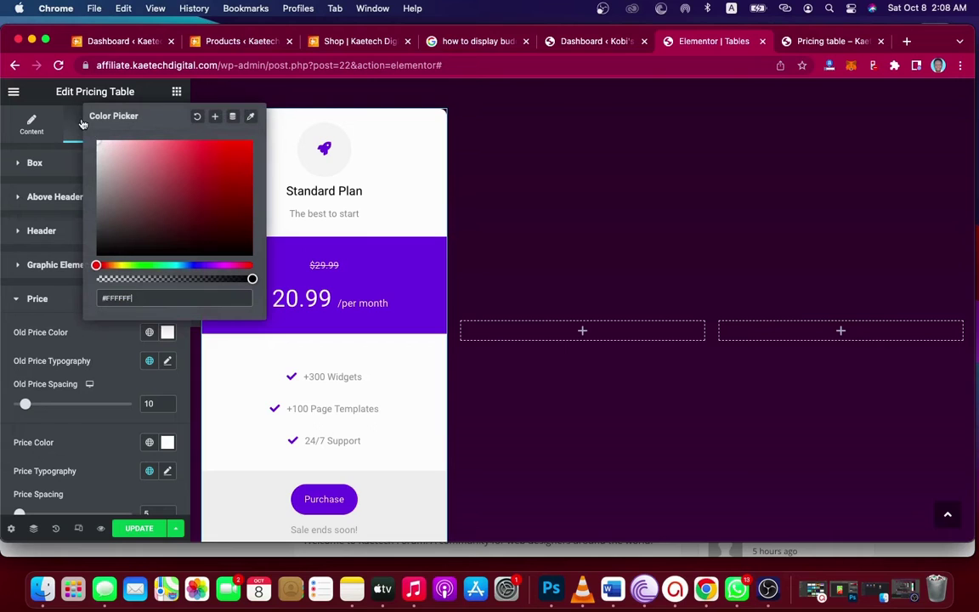
left_click(100, 358)
scroll(100, 358, "down", 6)
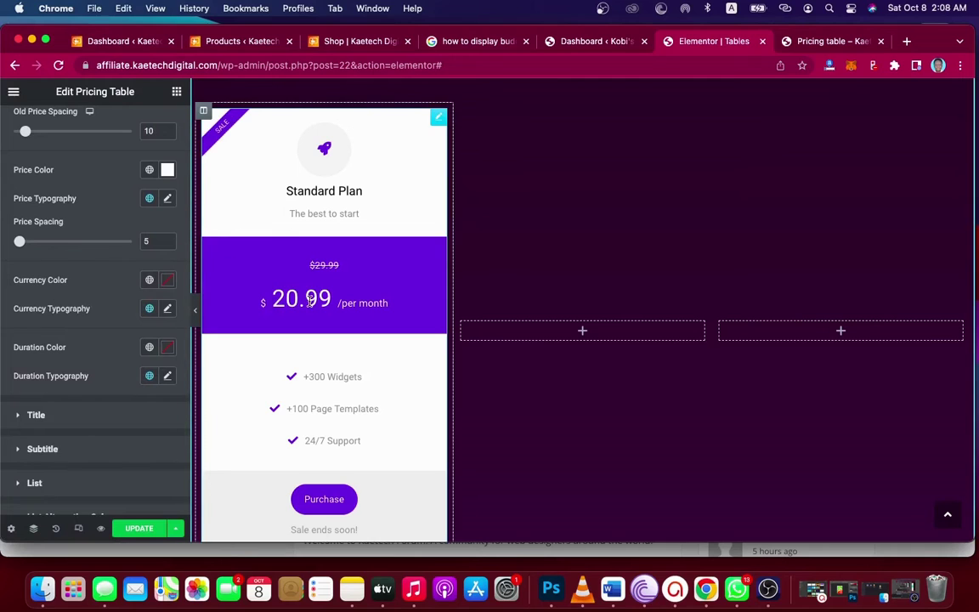
left_click(167, 198)
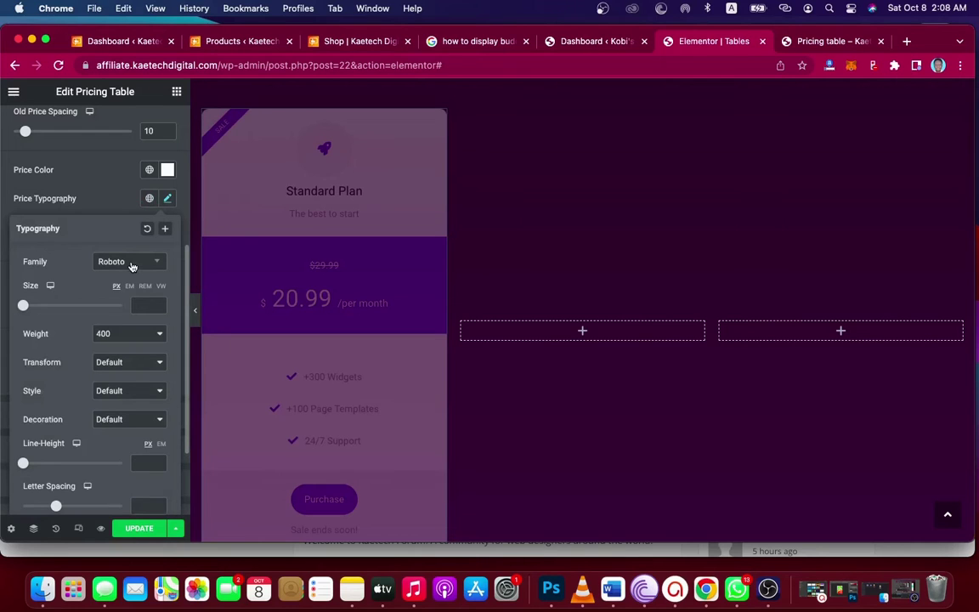
left_click(131, 265)
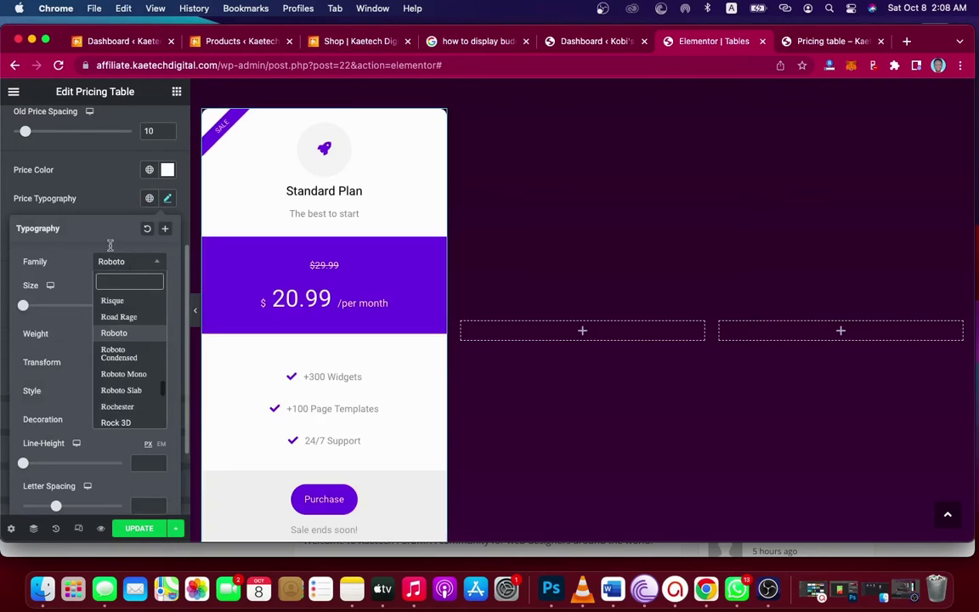
left_click(93, 200)
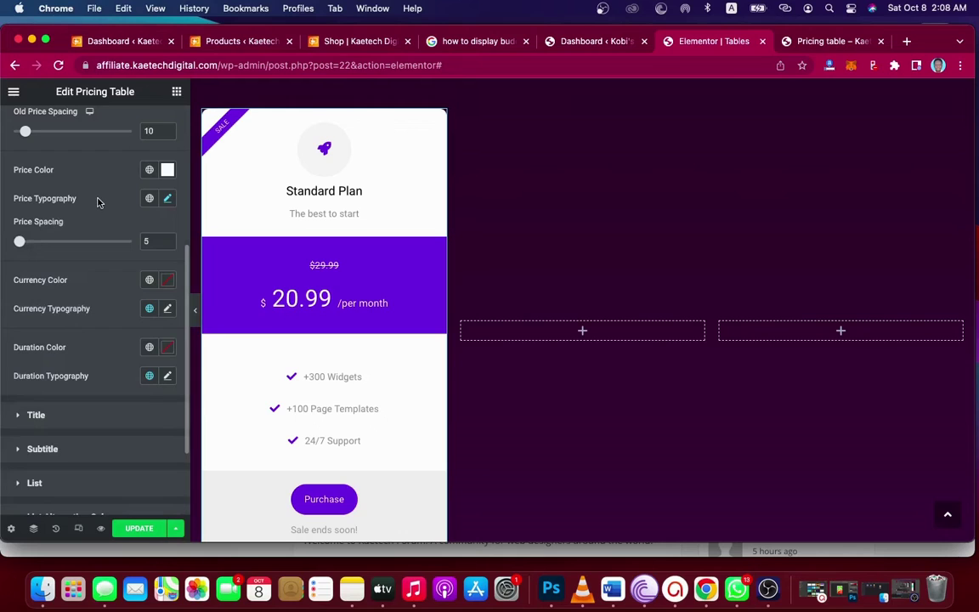
Set the Standard Plan's price typography to the Montserrat font family with weight 800
scroll(93, 199, "up", 2)
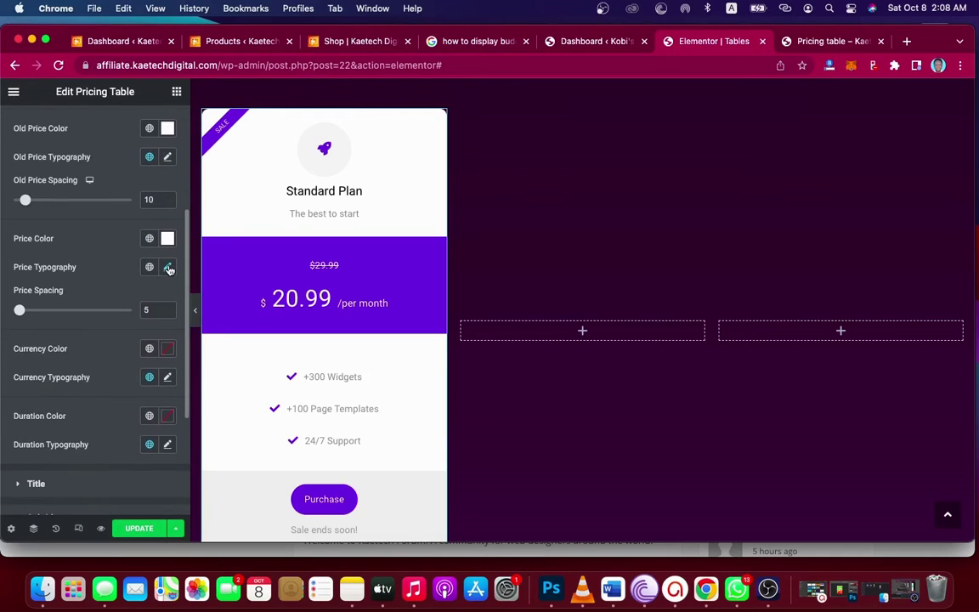
left_click(168, 268)
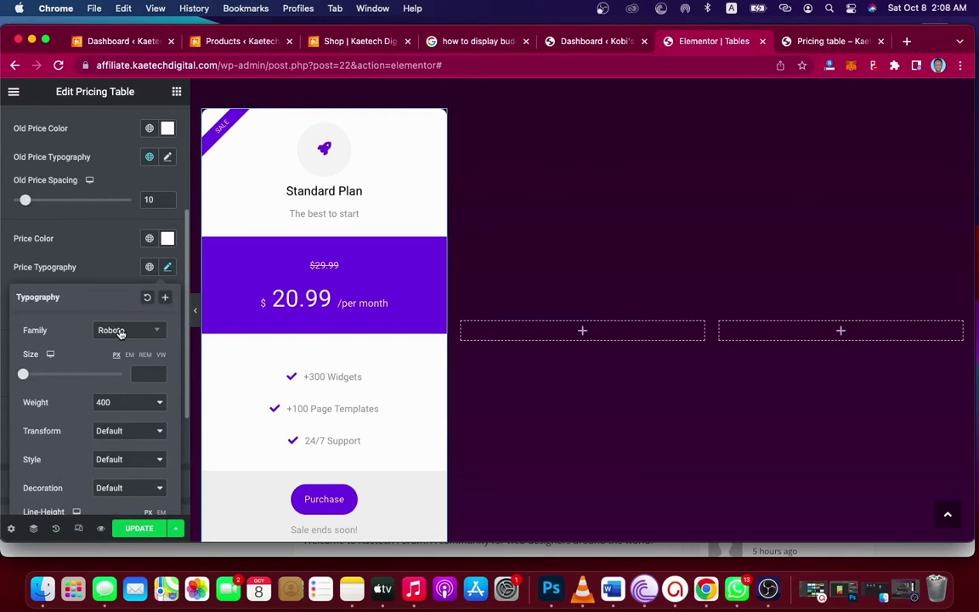
left_click(121, 333)
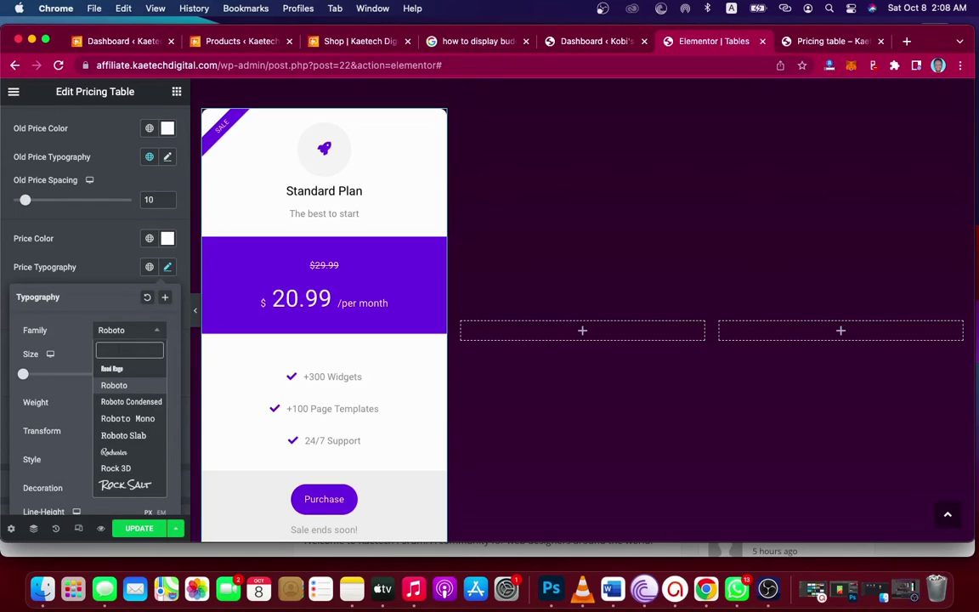
type("monts")
left_click(124, 385)
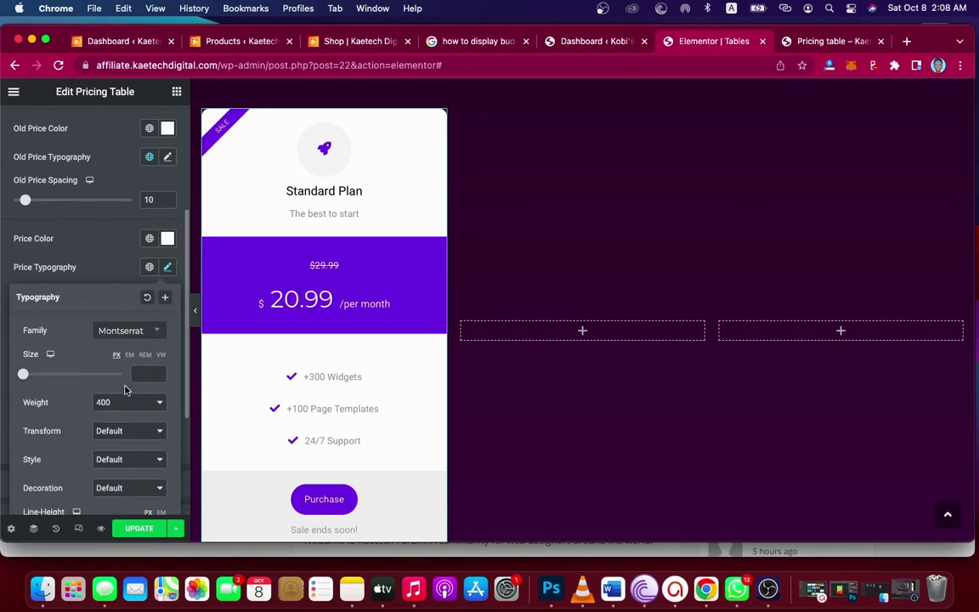
scroll(119, 424, "down", 3)
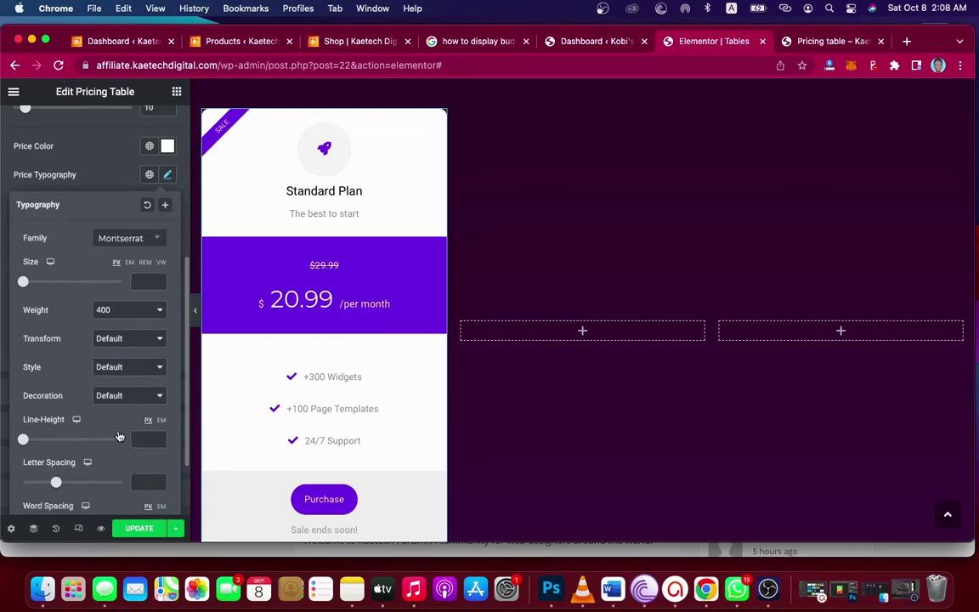
left_click(127, 304)
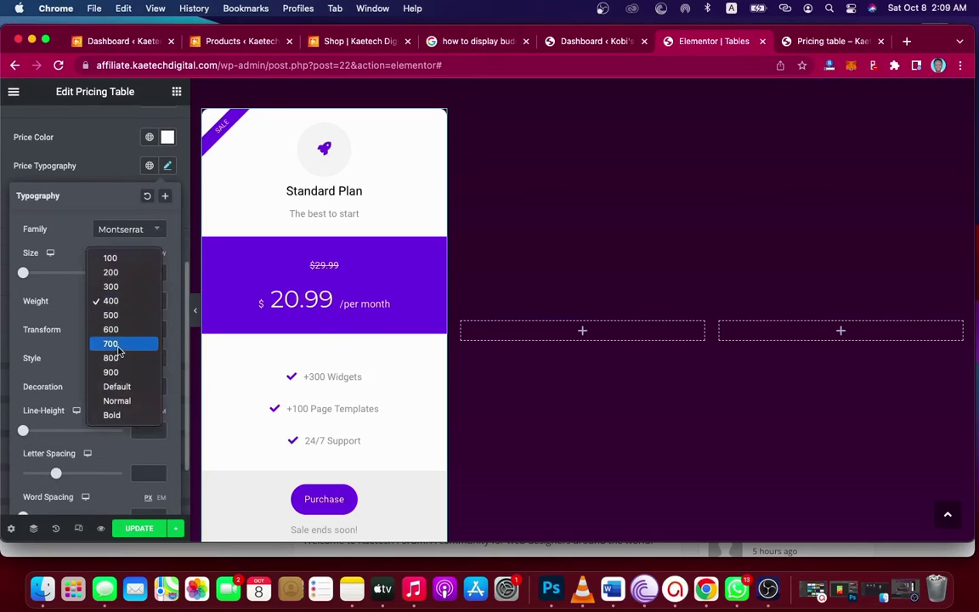
key("Escape")
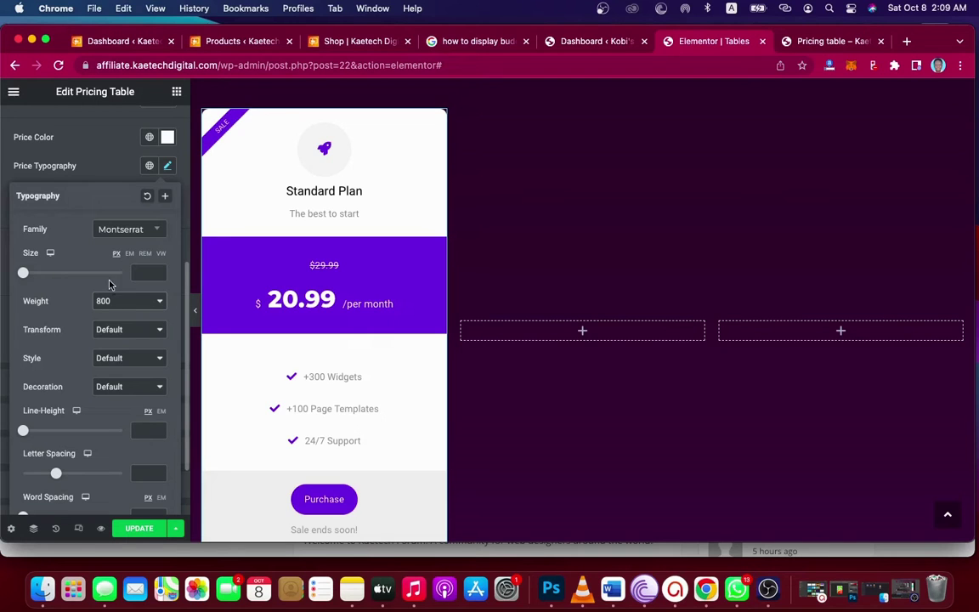
left_click(115, 166)
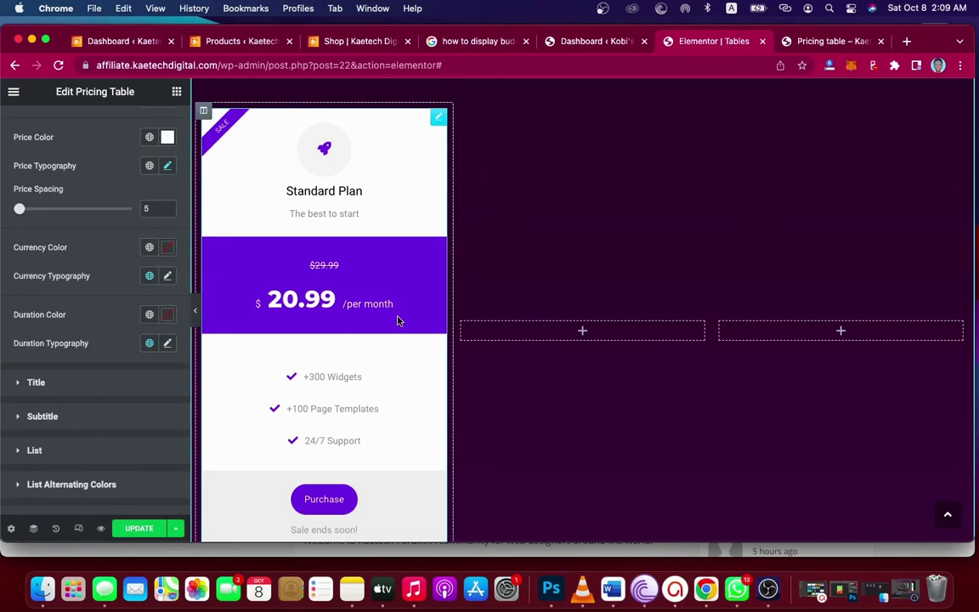
Copy the Standard Plan pricing table and paste it into the empty second and third columns
scroll(396, 321, "down", 1)
scroll(397, 321, "down", 2)
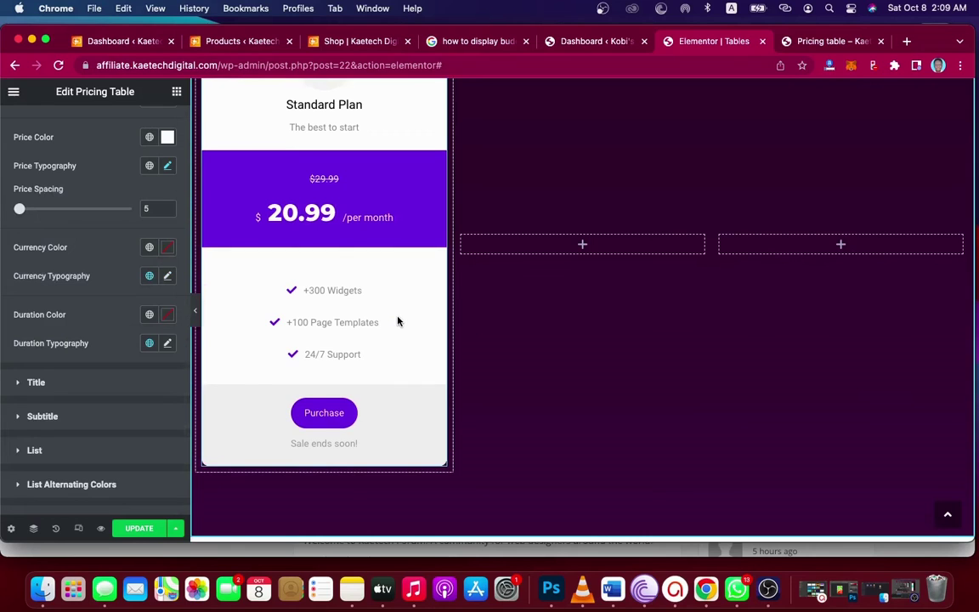
scroll(397, 321, "up", 3)
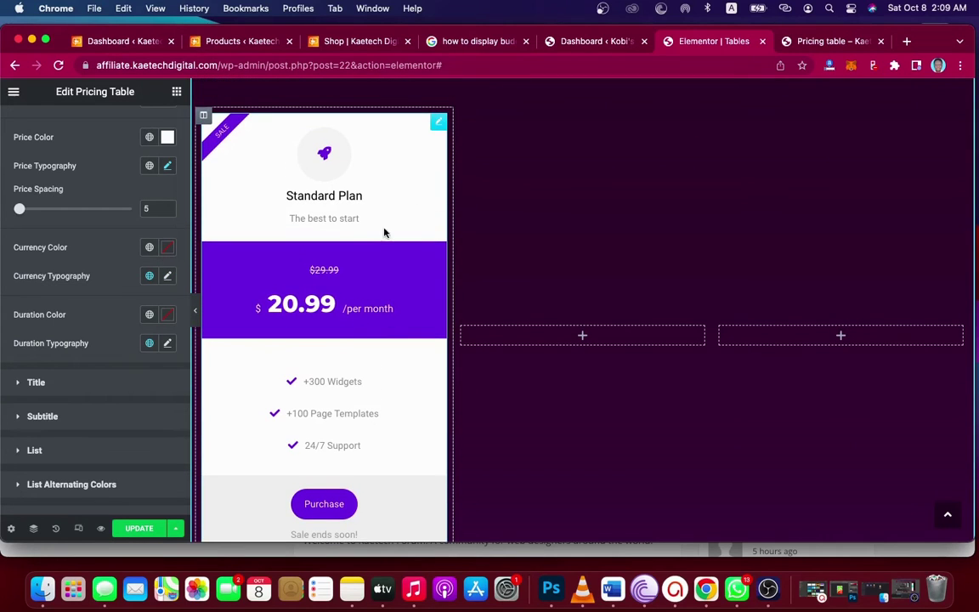
right_click(438, 123)
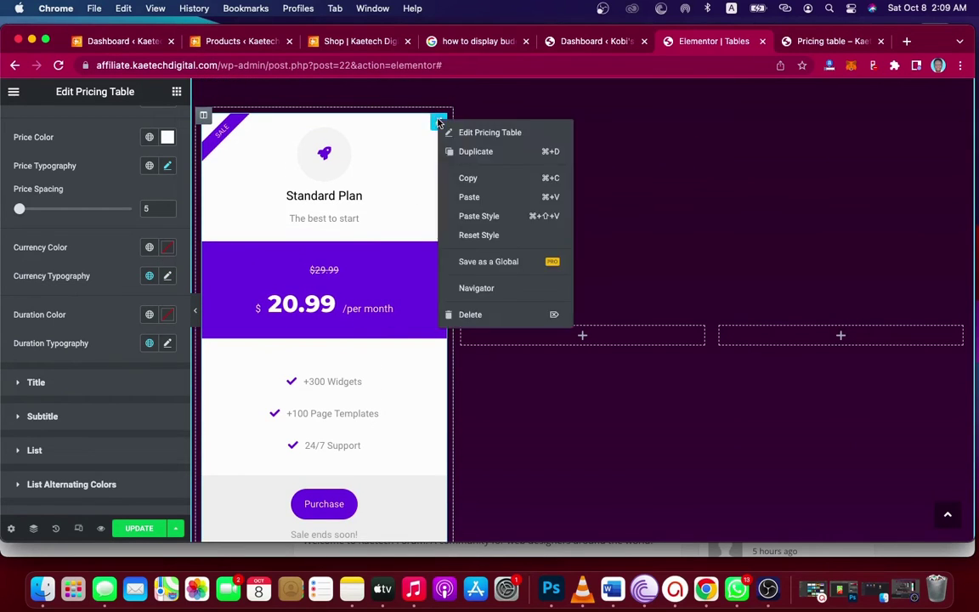
left_click(472, 177)
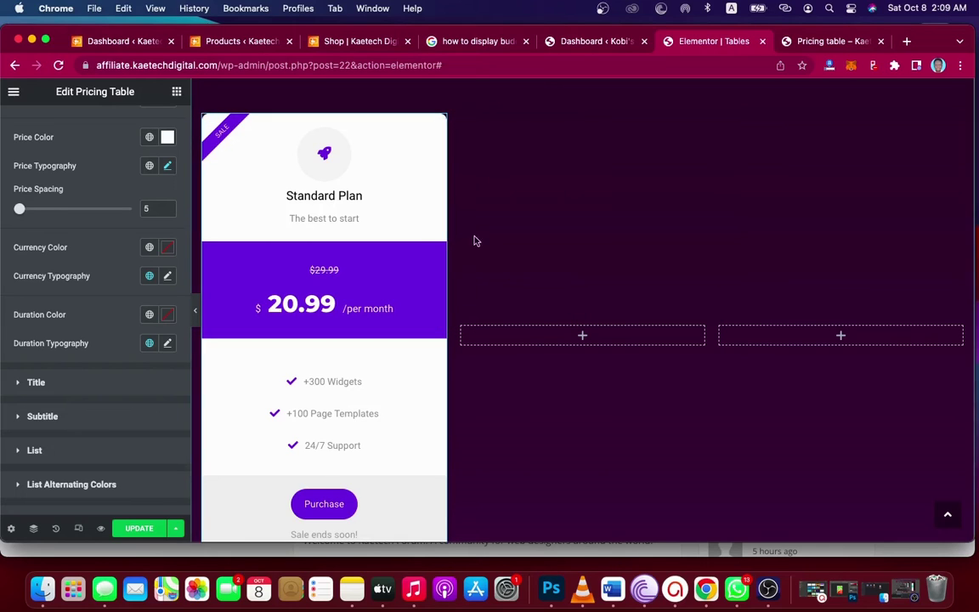
right_click(578, 336)
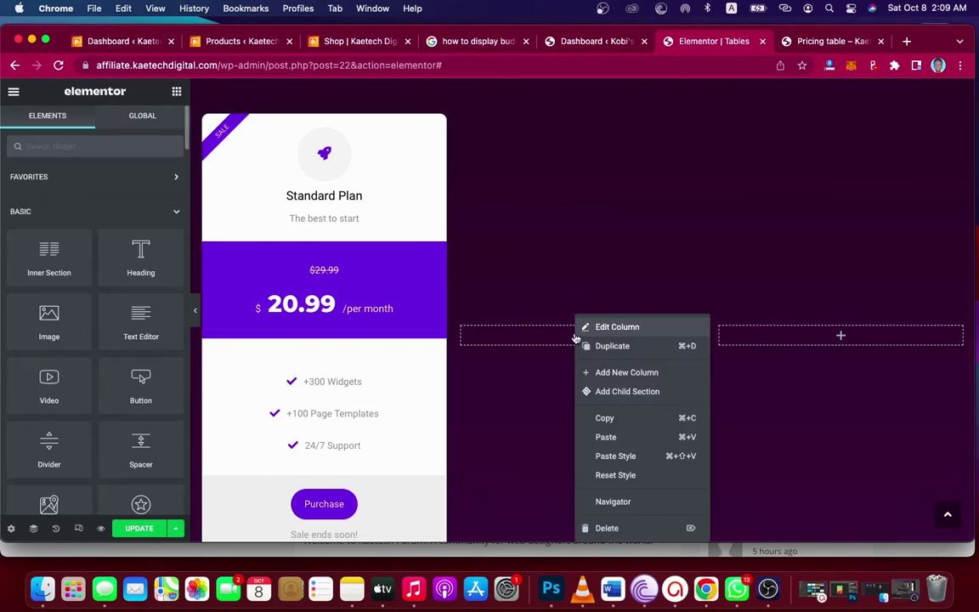
left_click(621, 436)
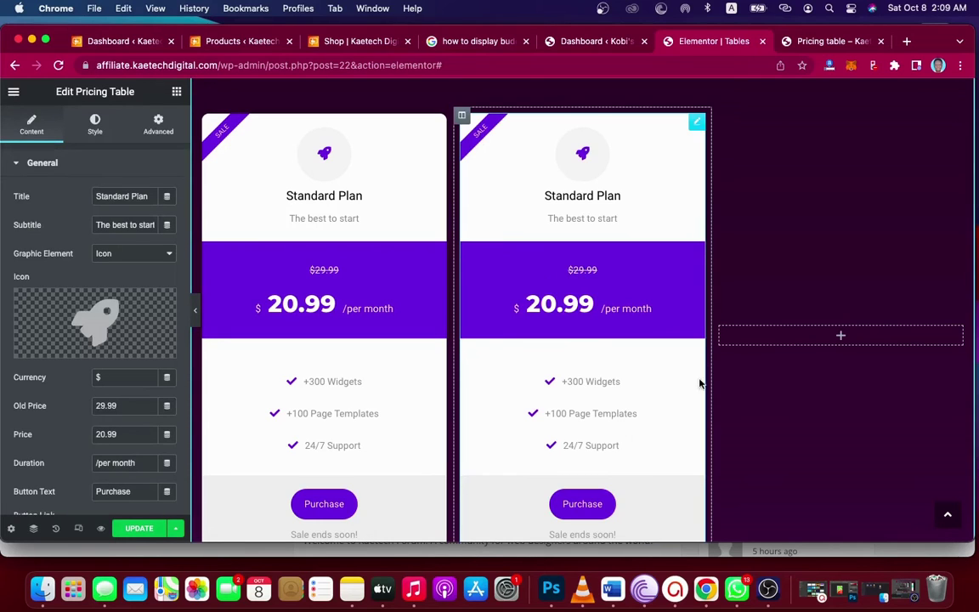
right_click(855, 337)
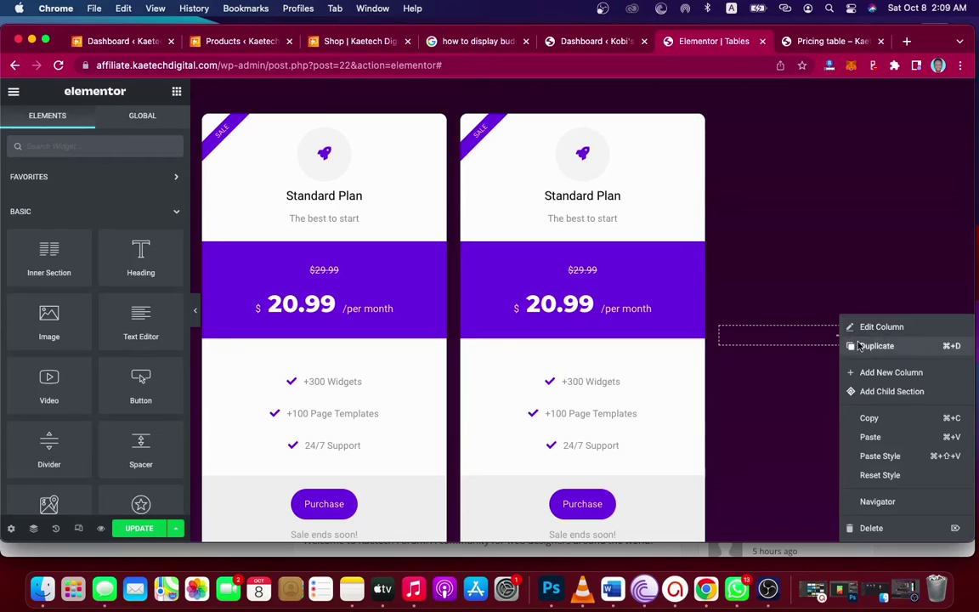
left_click(871, 437)
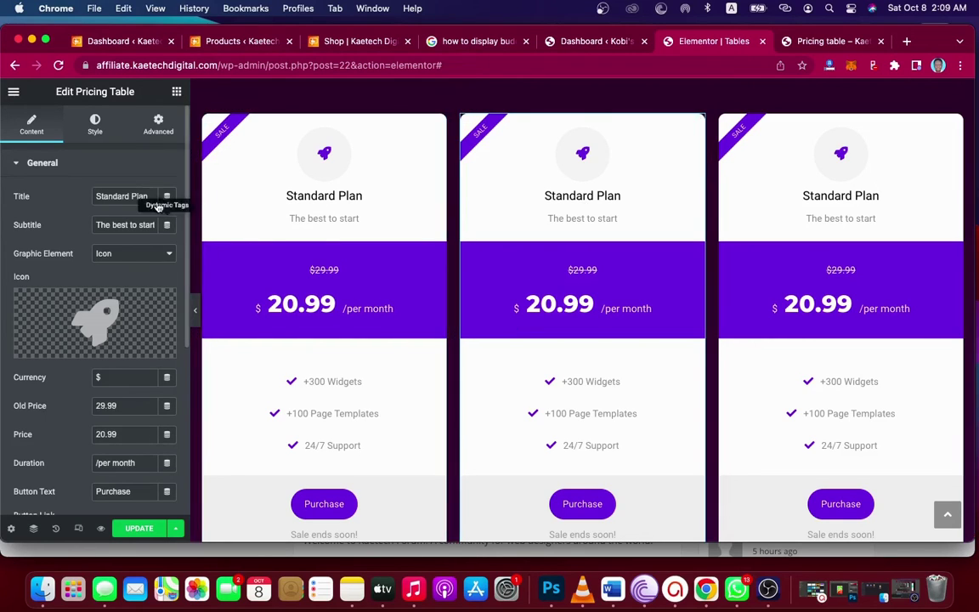
Change the title of the middle column's pricing table to "Premium Plan"
left_click_drag(129, 199, 87, 194)
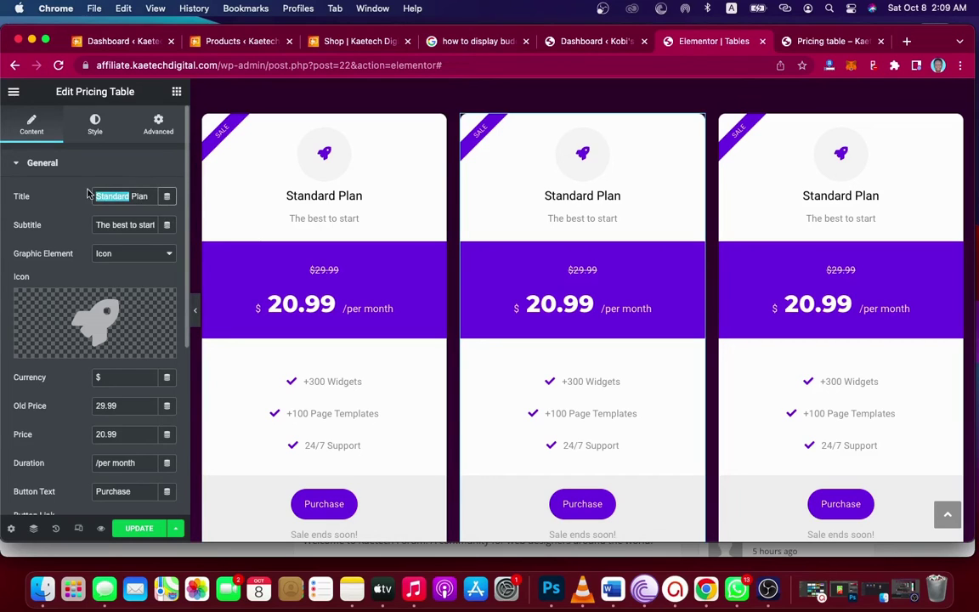
type("Premi")
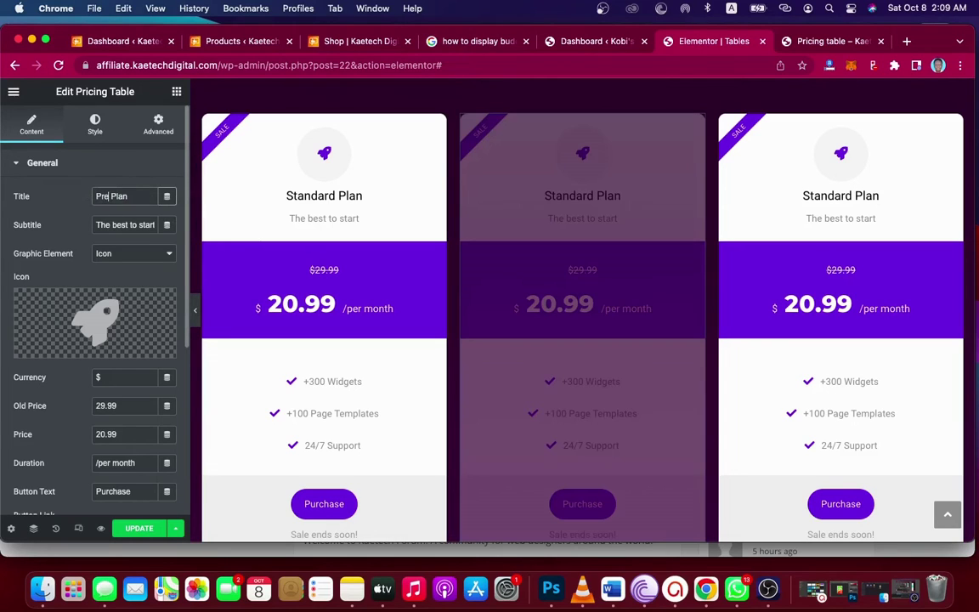
type("um")
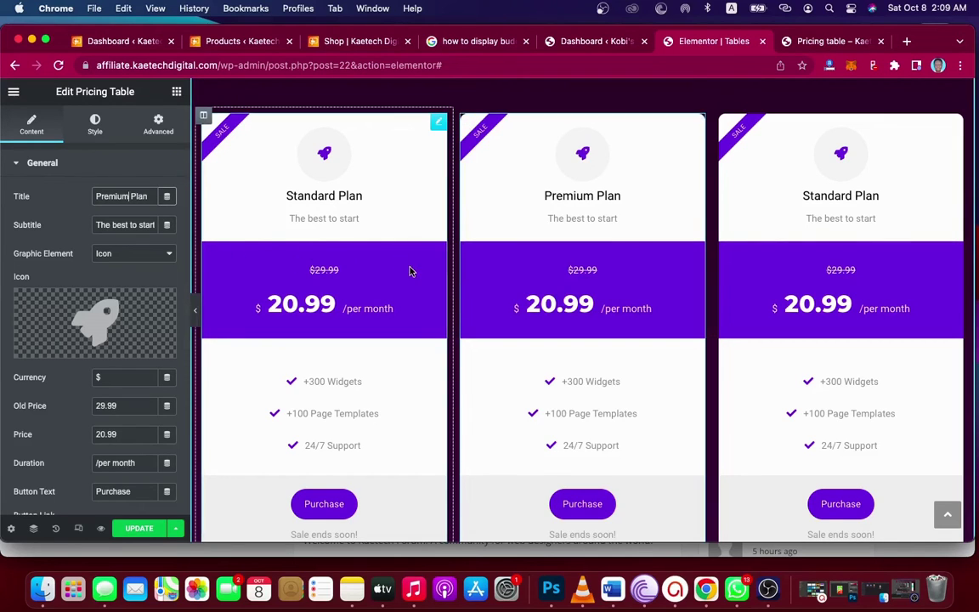
mouse_move(100, 293)
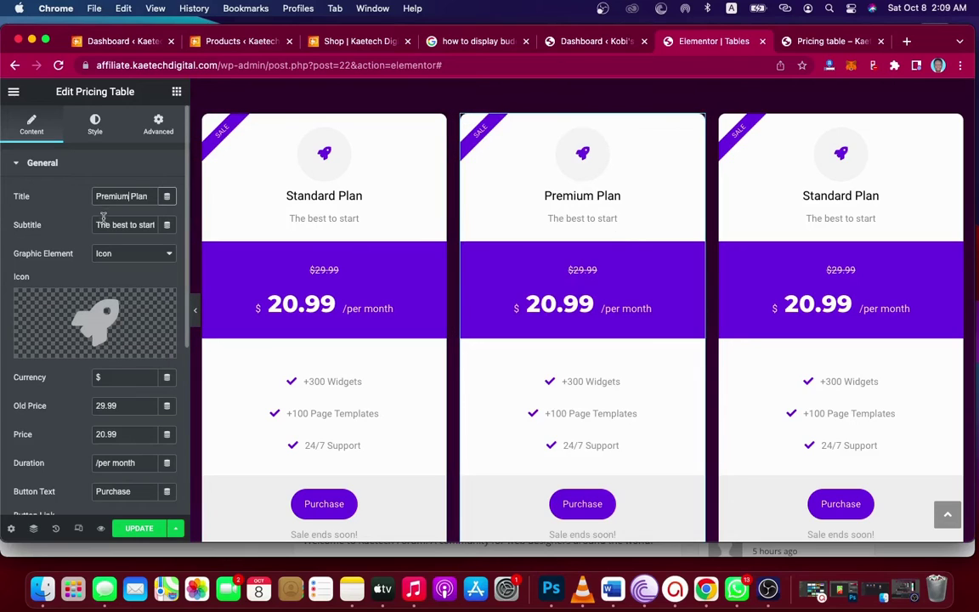
Set the Premium Plan pricing table's old price to 99.99 and its price to 49.99
left_click_drag(96, 225, 163, 235)
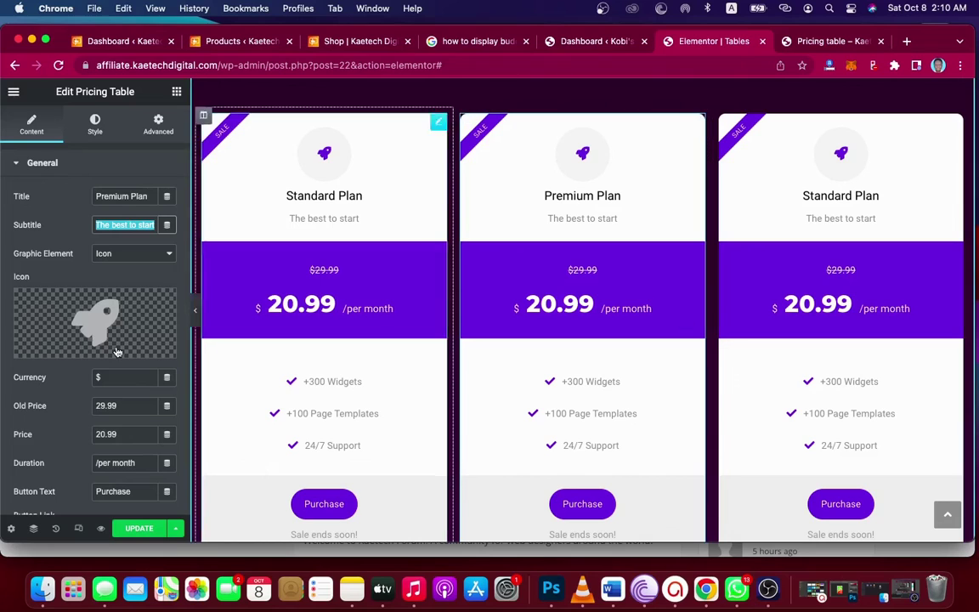
left_click_drag(101, 408, 94, 406)
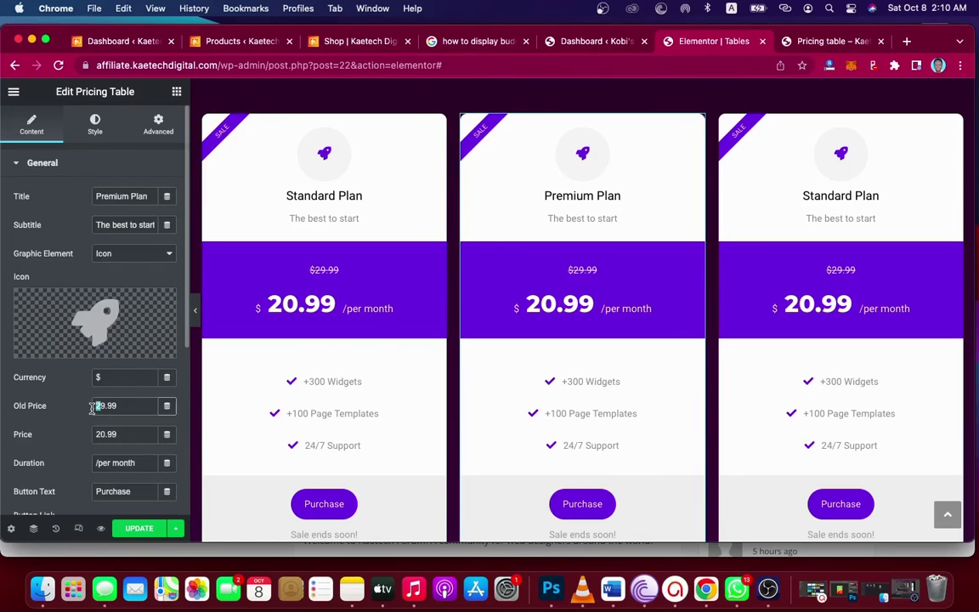
type("9")
left_click_drag(103, 434, 85, 437)
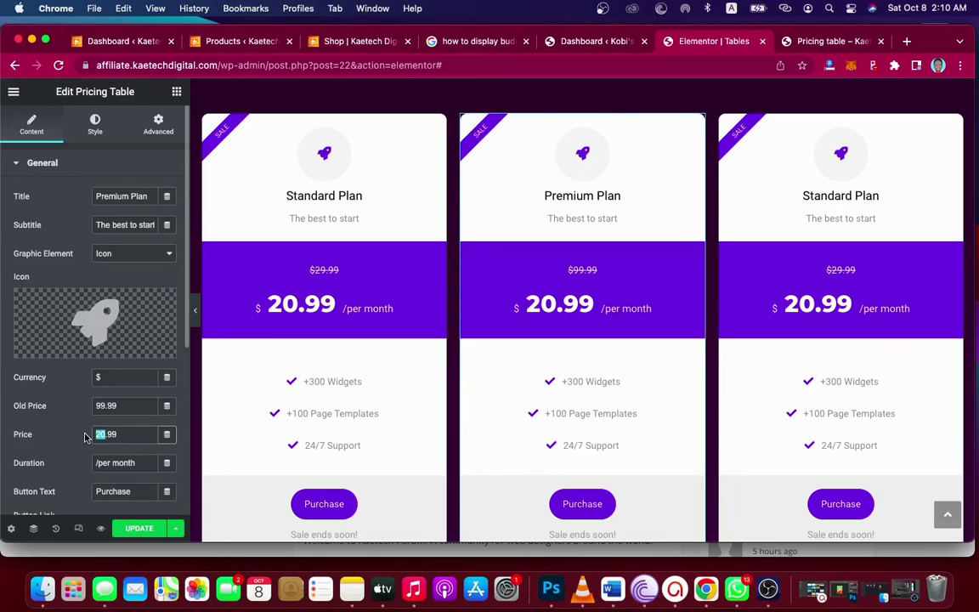
type("49")
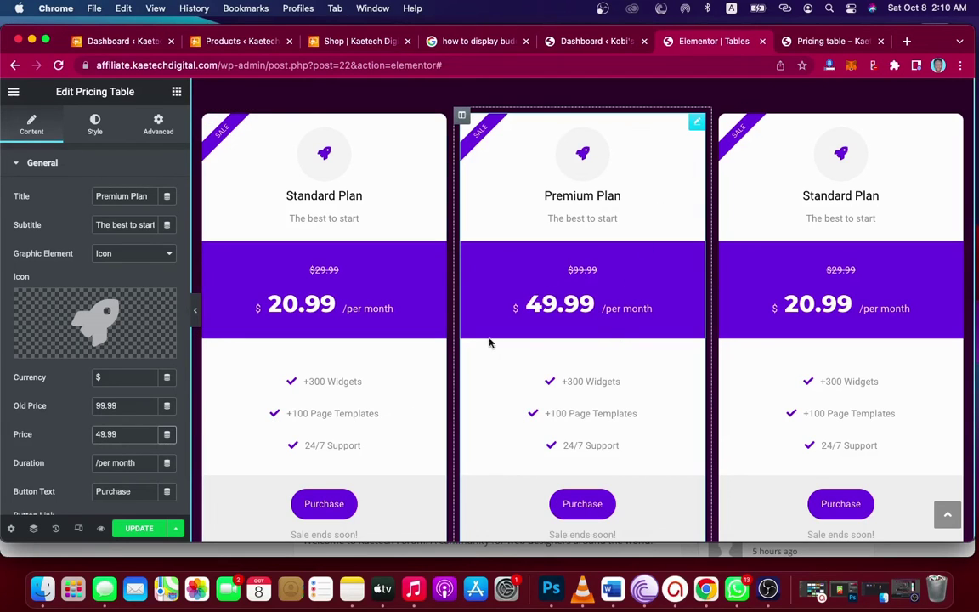
Set the Premium Plan's header background color to magenta, #E02CC0
mouse_move(97, 301)
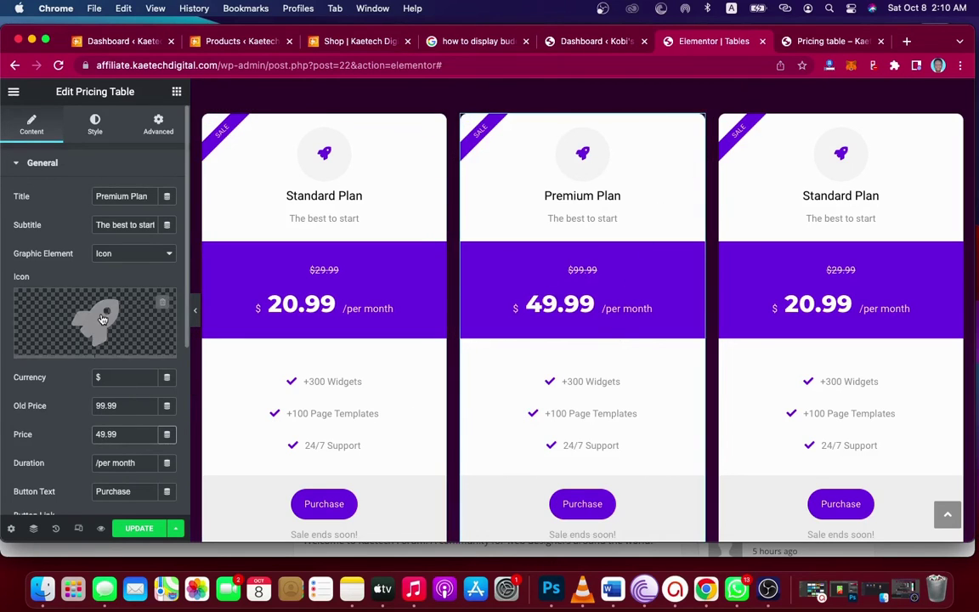
left_click(94, 125)
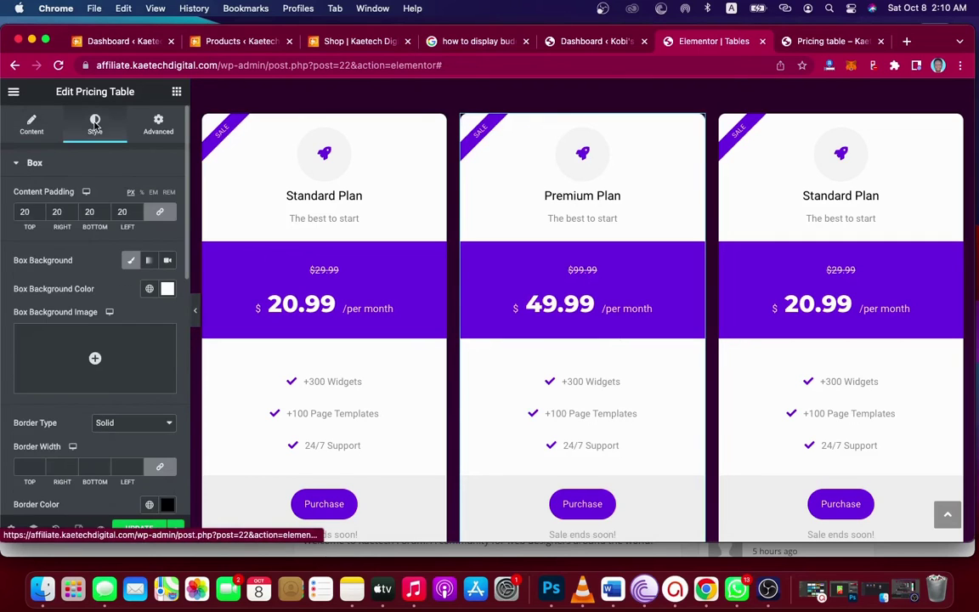
scroll(102, 247, "down", 3)
scroll(105, 256, "down", 8)
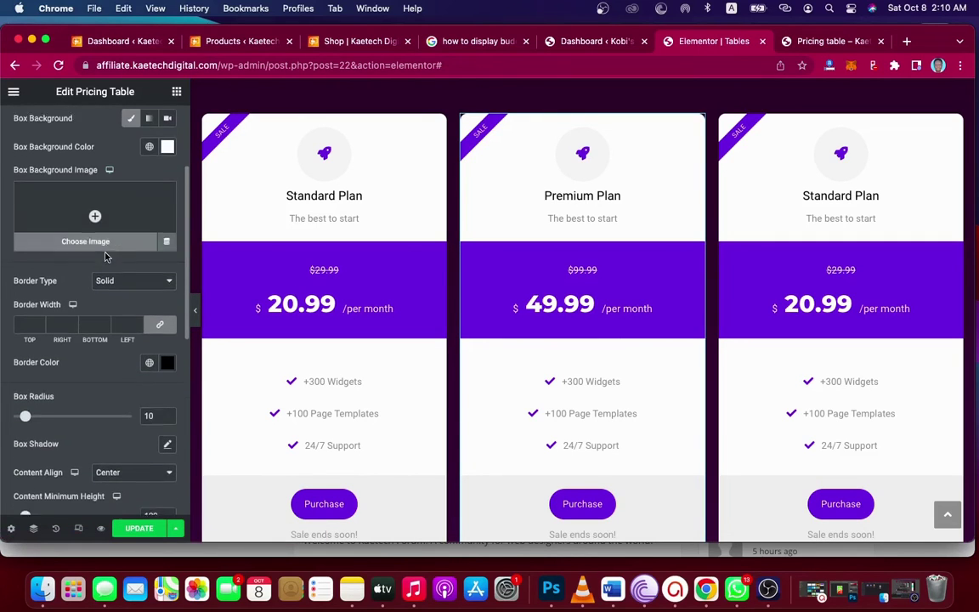
scroll(105, 256, "down", 1)
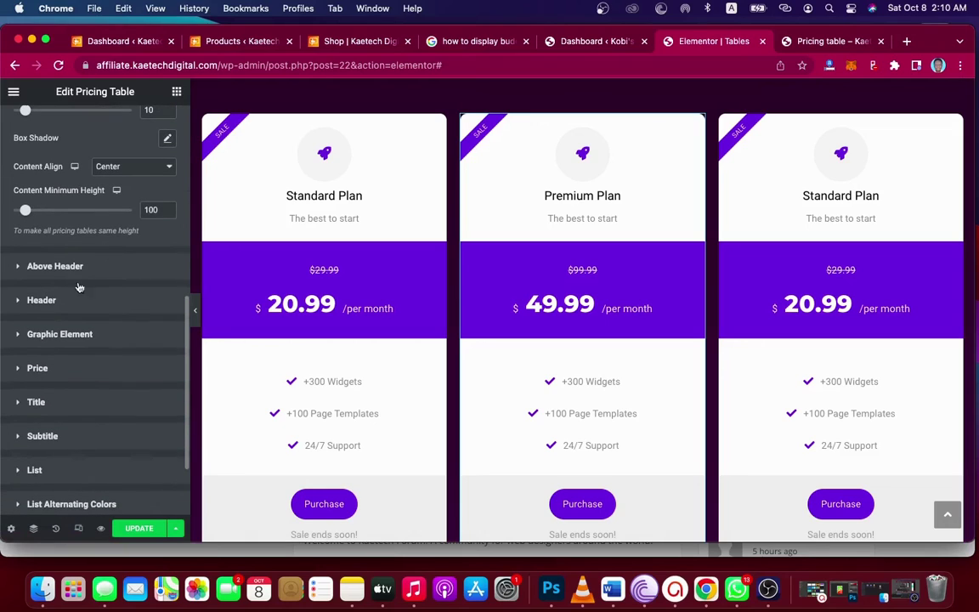
left_click(108, 304)
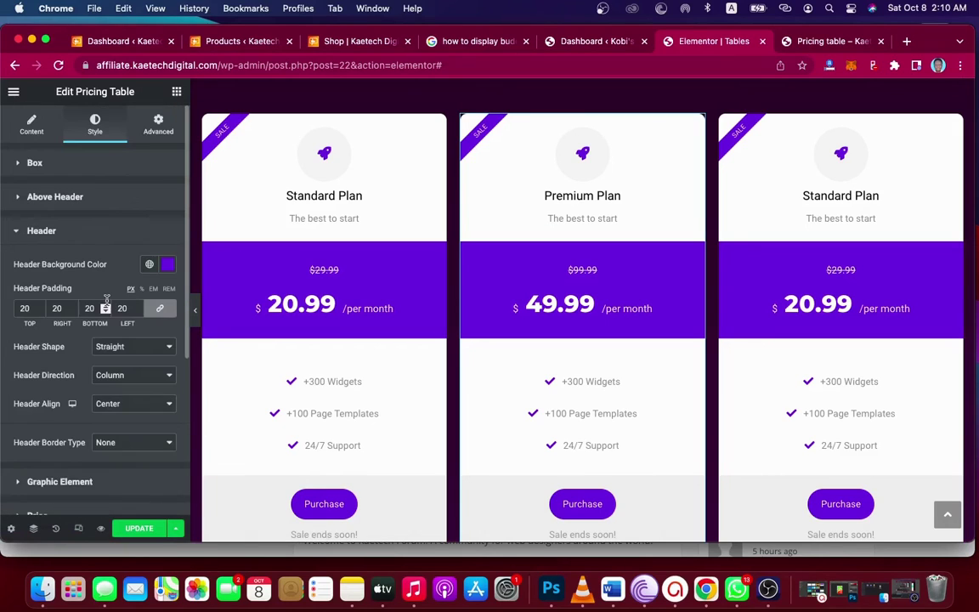
left_click(169, 266)
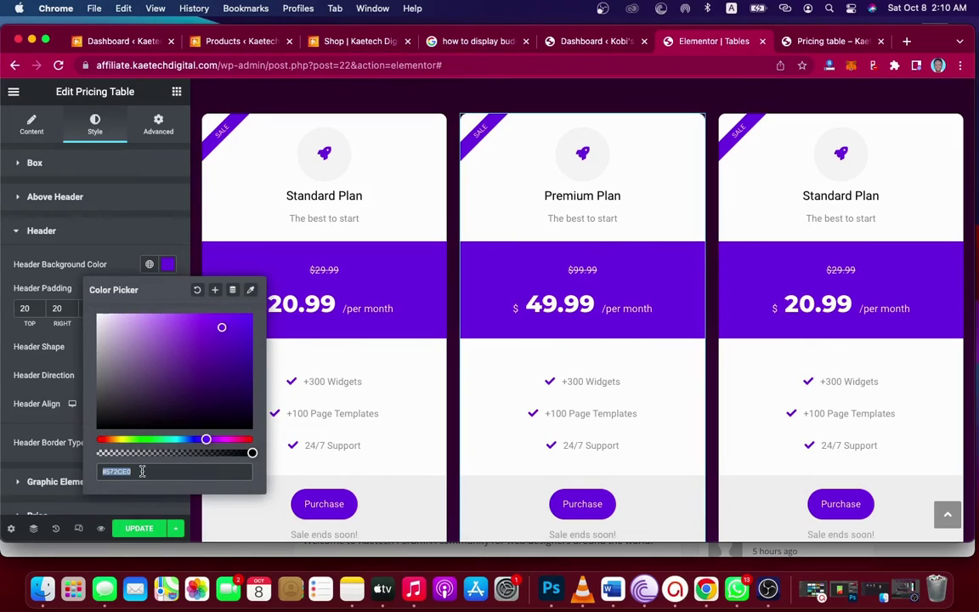
key("ctrl+v")
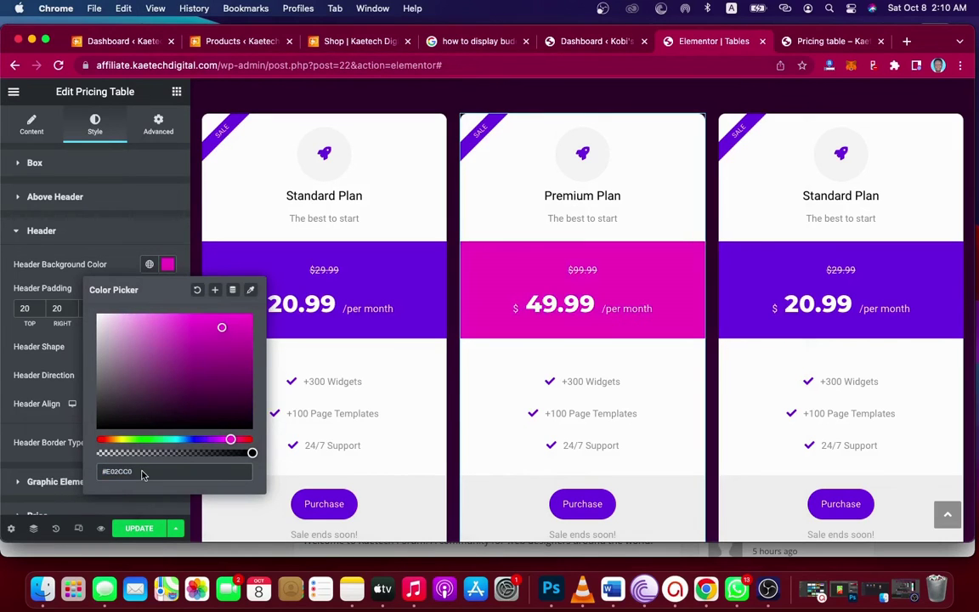
left_click(119, 264)
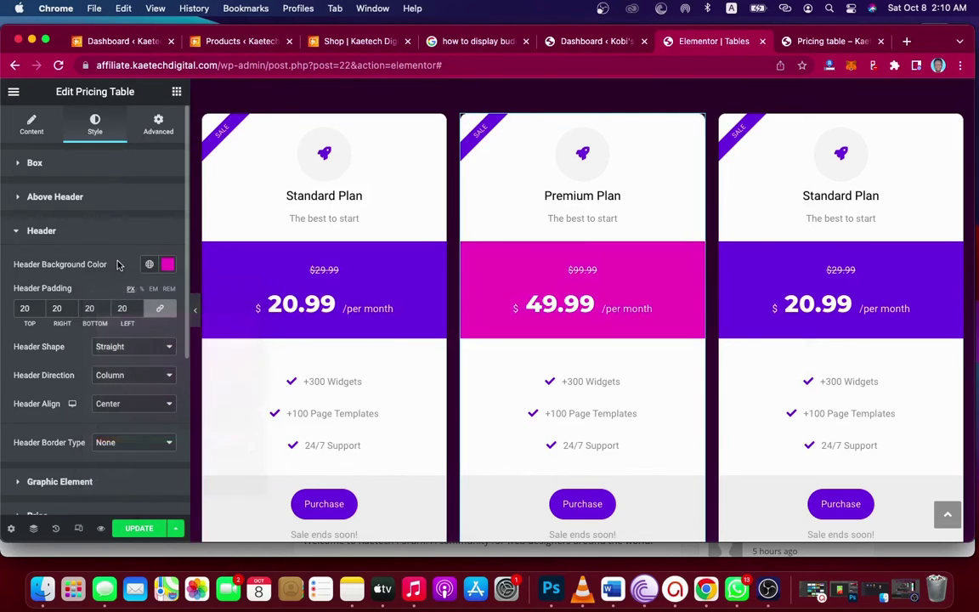
Set the icon color of the Premium Plan's graphic element to #E02CC0
scroll(109, 340, "down", 5)
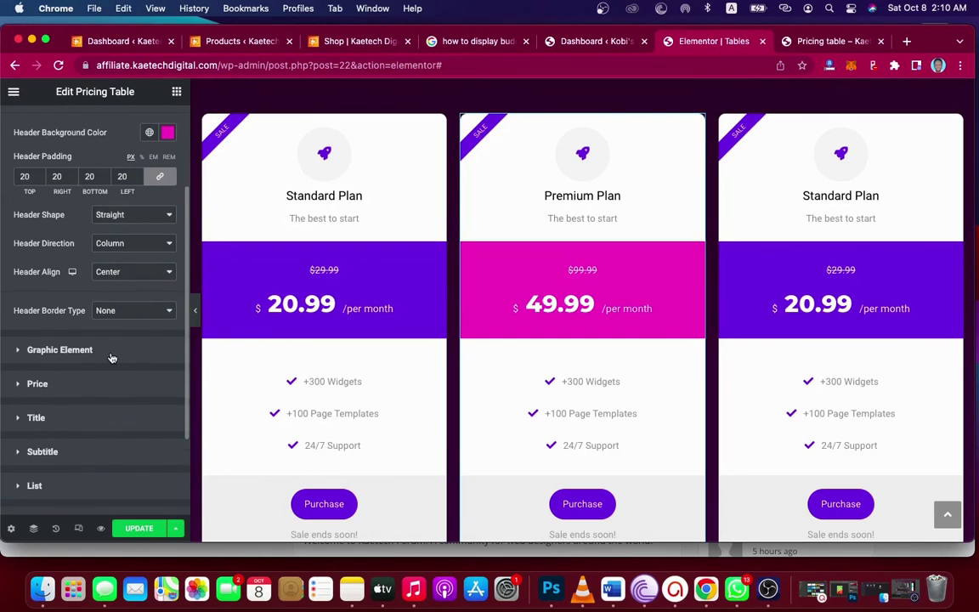
left_click(111, 358)
scroll(115, 348, "down", 3)
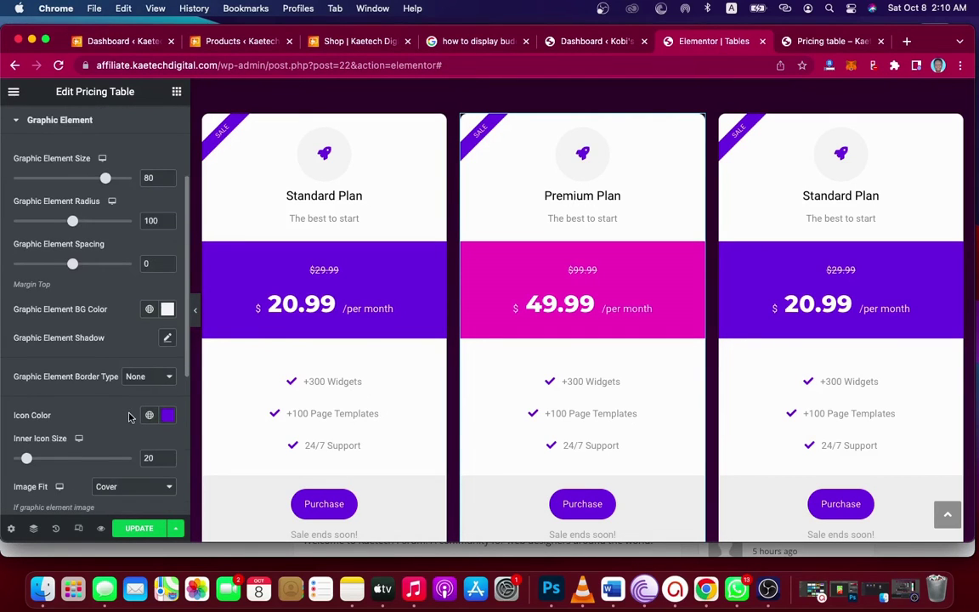
left_click(167, 415)
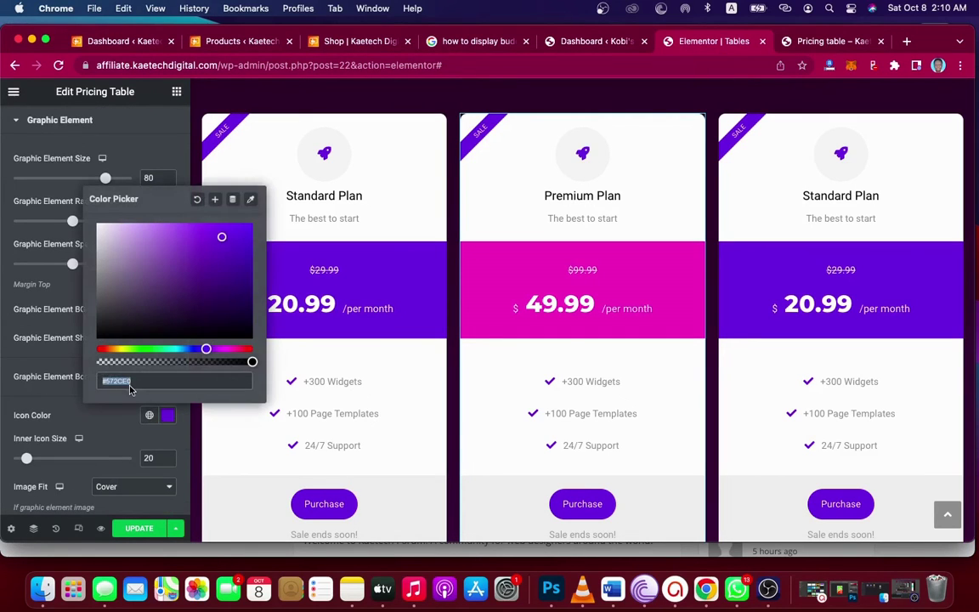
type("#E02CC0")
left_click(89, 391)
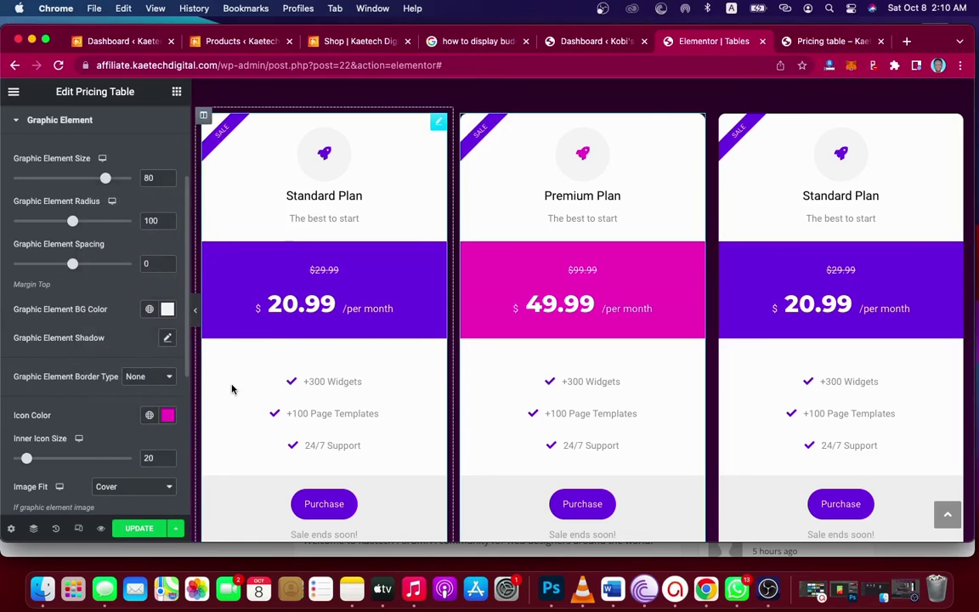
Set the list icon color of the Premium Plan's feature list to #E02CC0
scroll(91, 409, "down", 6)
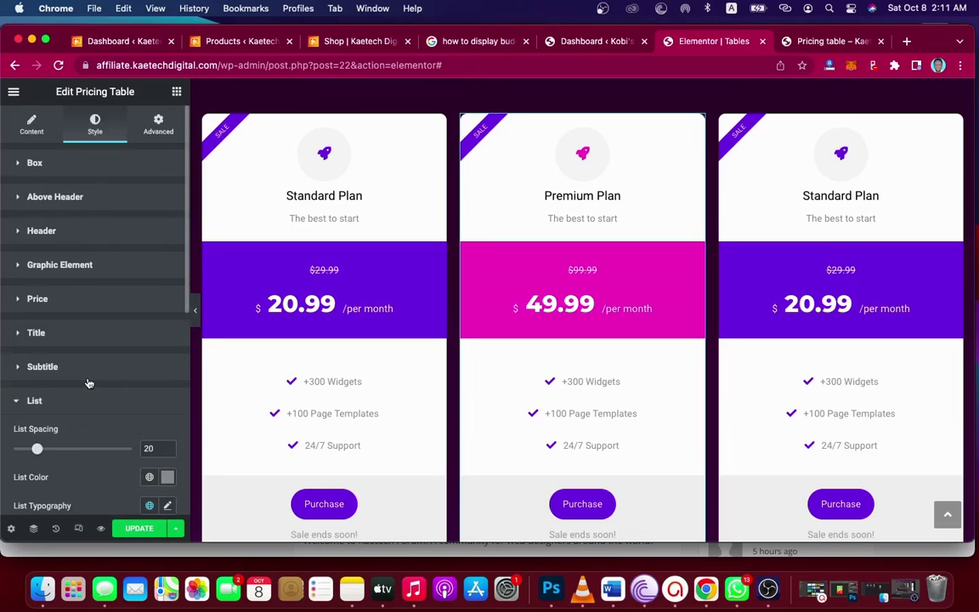
scroll(89, 383, "down", 5)
left_click(169, 417)
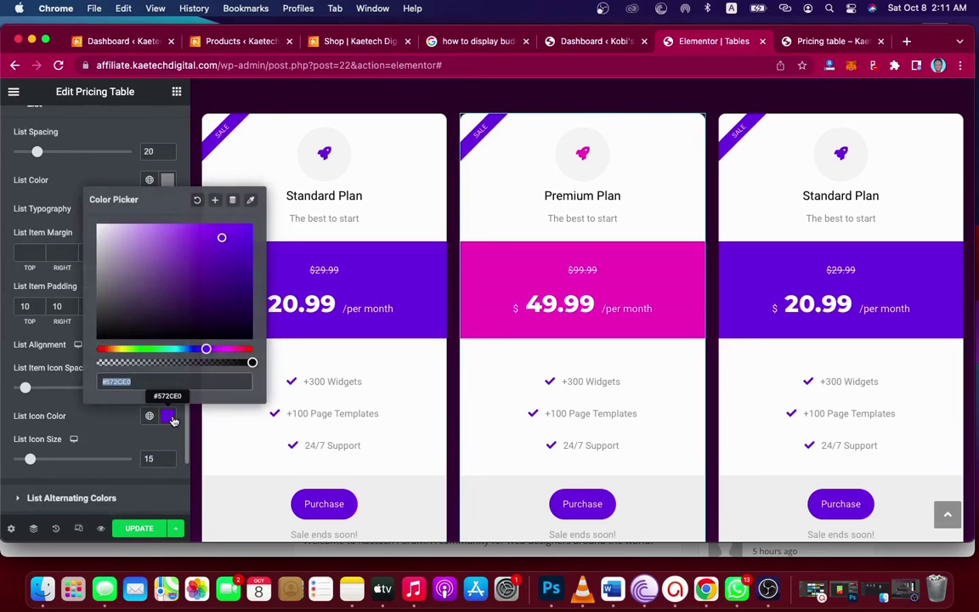
left_click(228, 348)
left_click(109, 441)
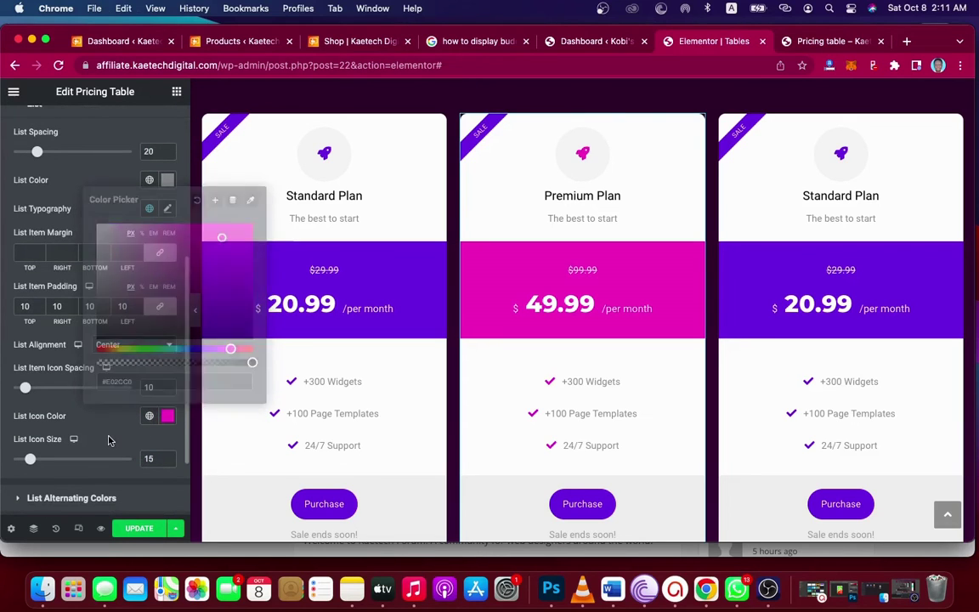
Set the background color of the Premium Plan's Purchase button to #E02CC0
scroll(109, 441, "down", 1)
scroll(109, 441, "down", 3)
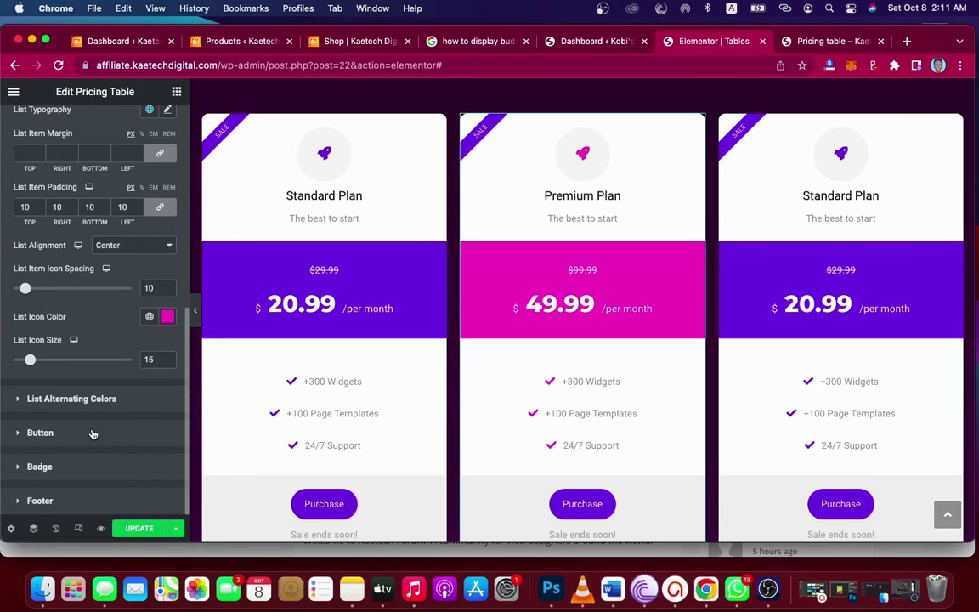
left_click(94, 434)
scroll(94, 408, "down", 10)
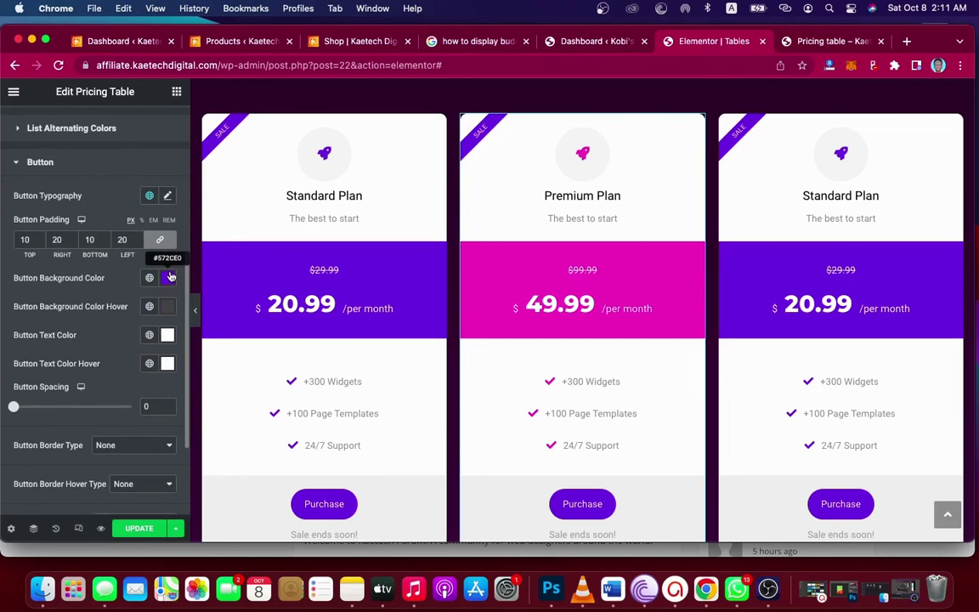
left_click(170, 277)
type("#E02CC0")
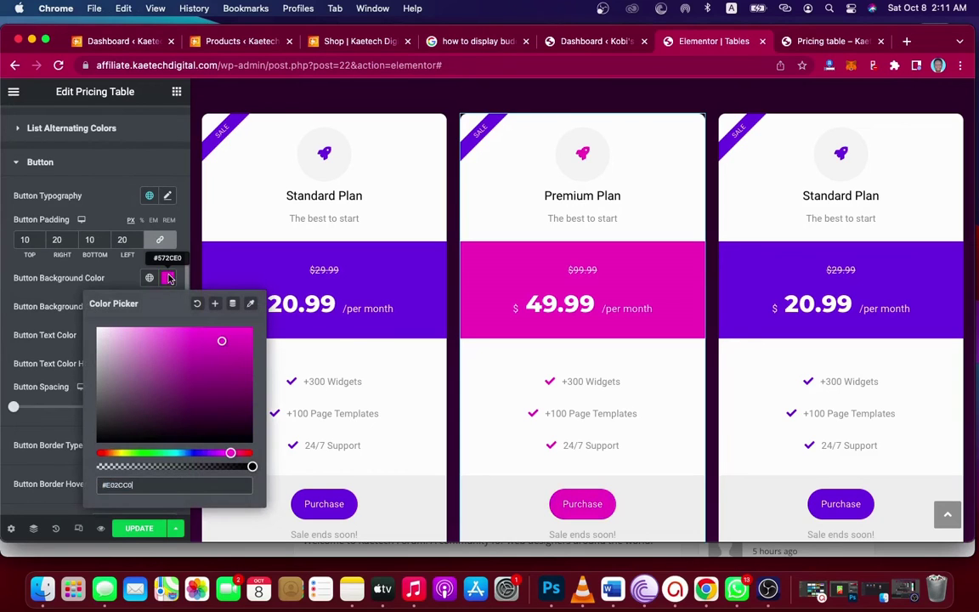
left_click(114, 280)
Set the background color of the Premium Plan's SALE badge to #E02CC0
scroll(142, 392, "down", 4)
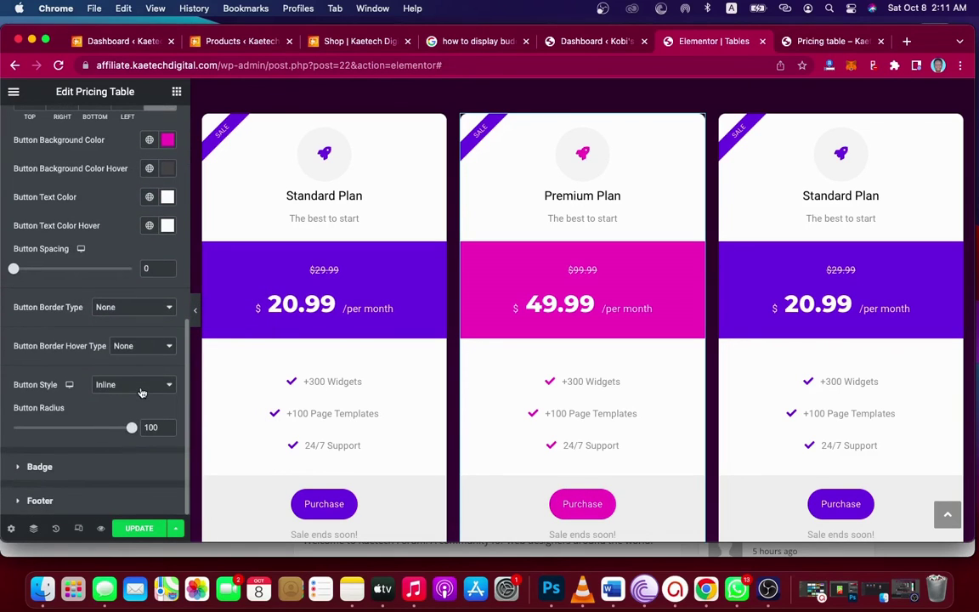
left_click(73, 466)
scroll(90, 379, "down", 3)
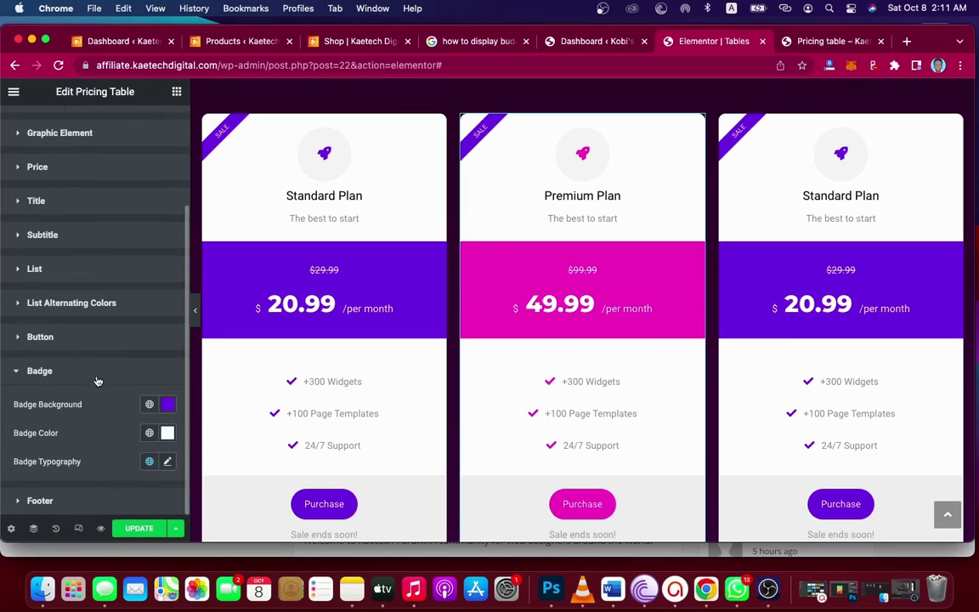
left_click(167, 403)
key("cmd+v")
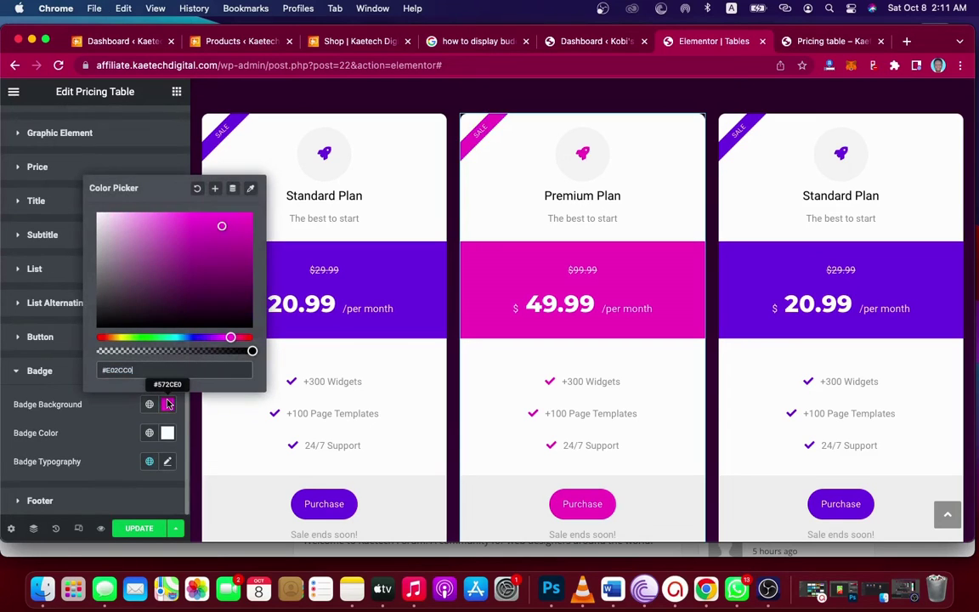
left_click(91, 393)
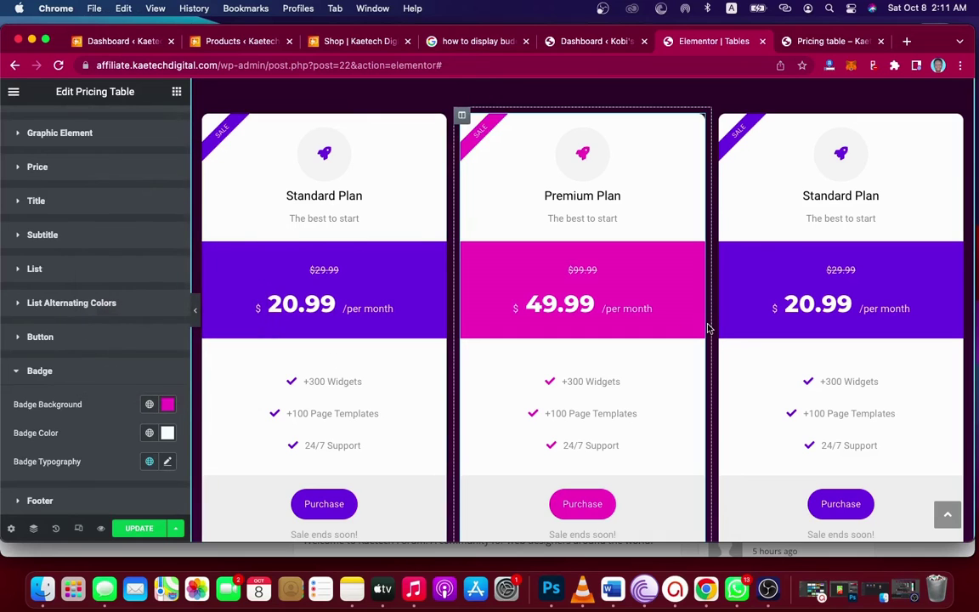
Check the Gold Plan on the finished pricing page and replace the third column's rocket icon with the smiley face found by searching "smile"
scroll(708, 327, "down", 2)
scroll(709, 328, "up", 2)
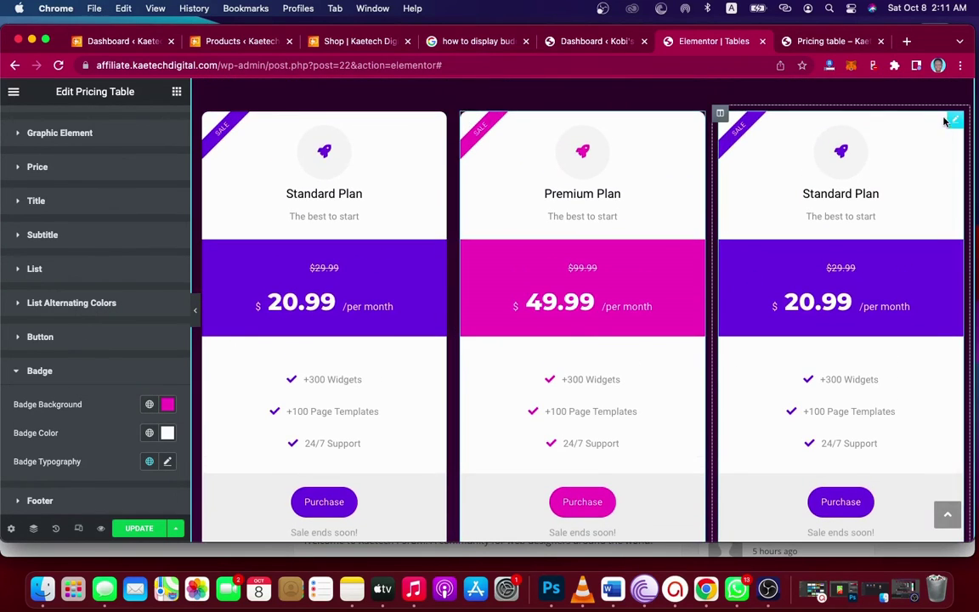
left_click(956, 122)
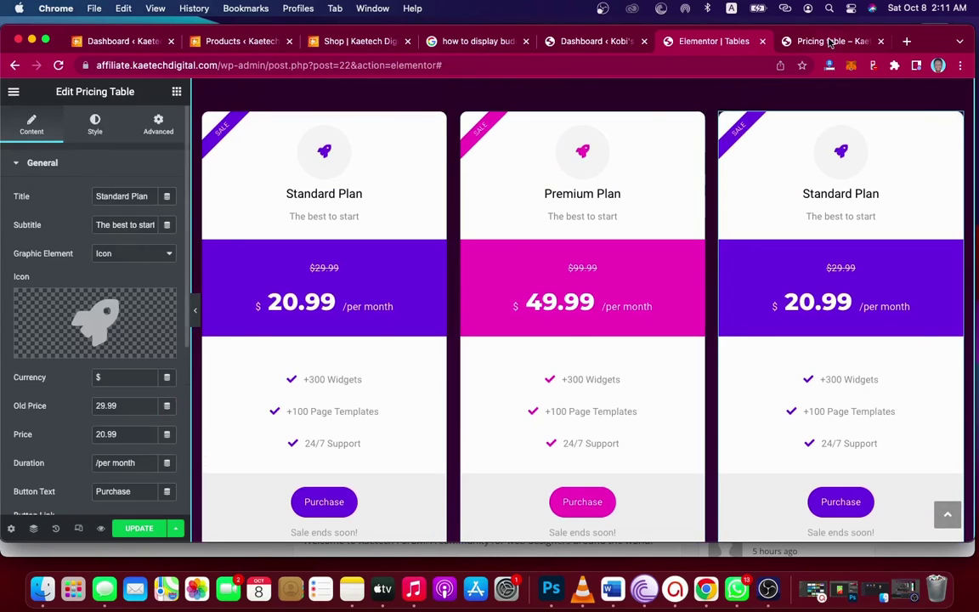
left_click(828, 41)
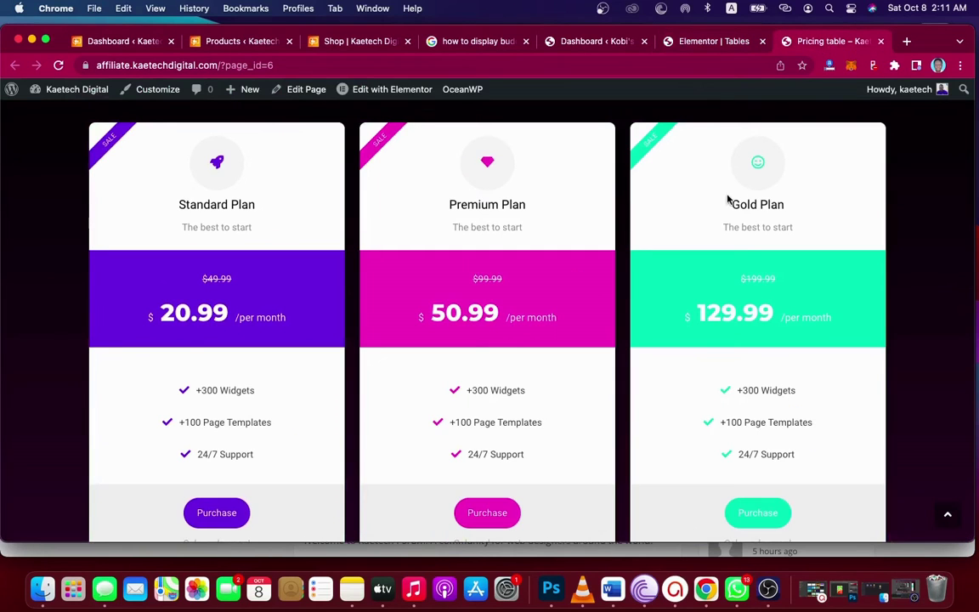
left_click(710, 43)
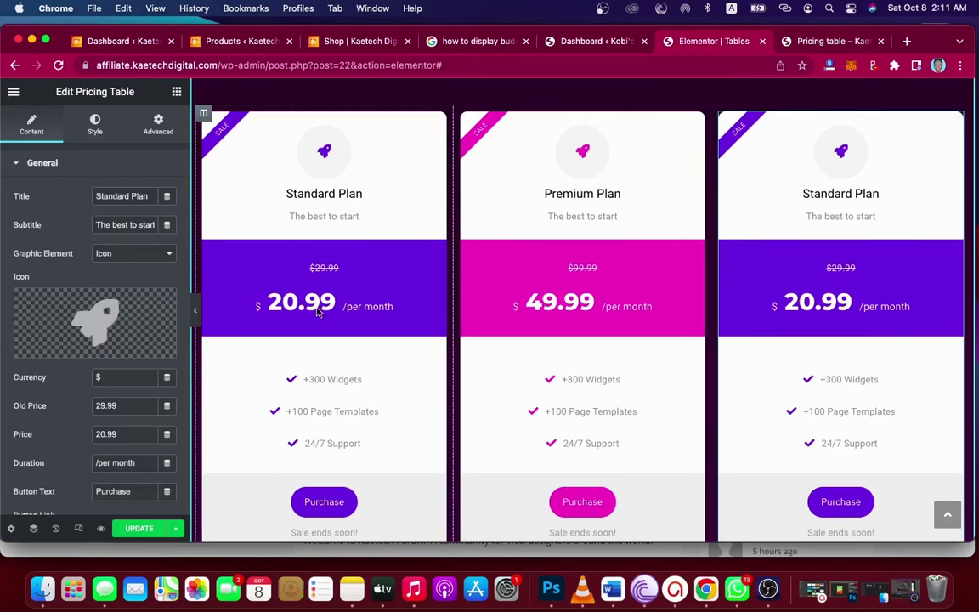
left_click(102, 316)
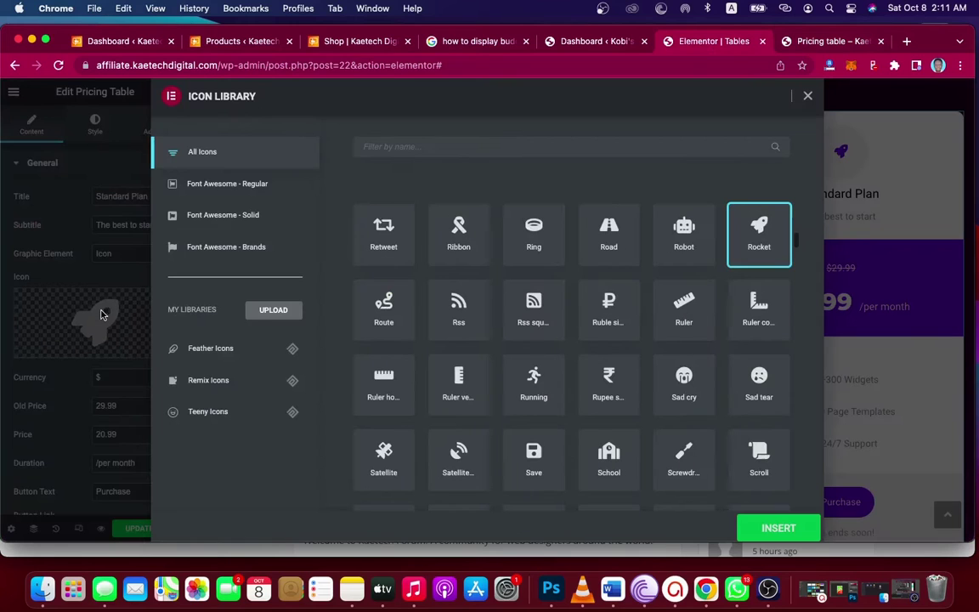
left_click(452, 149)
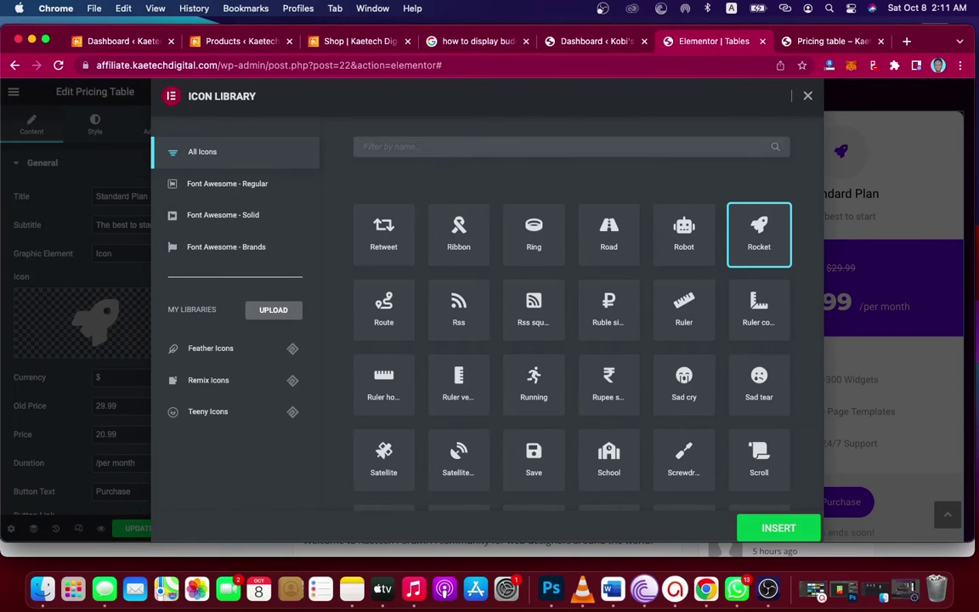
type("smile")
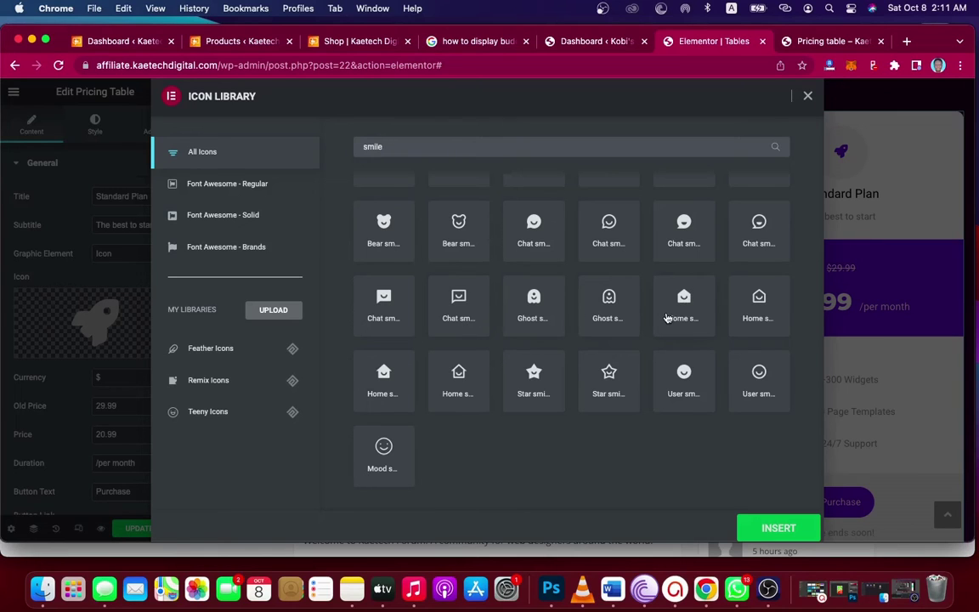
left_click(383, 446)
left_click(768, 533)
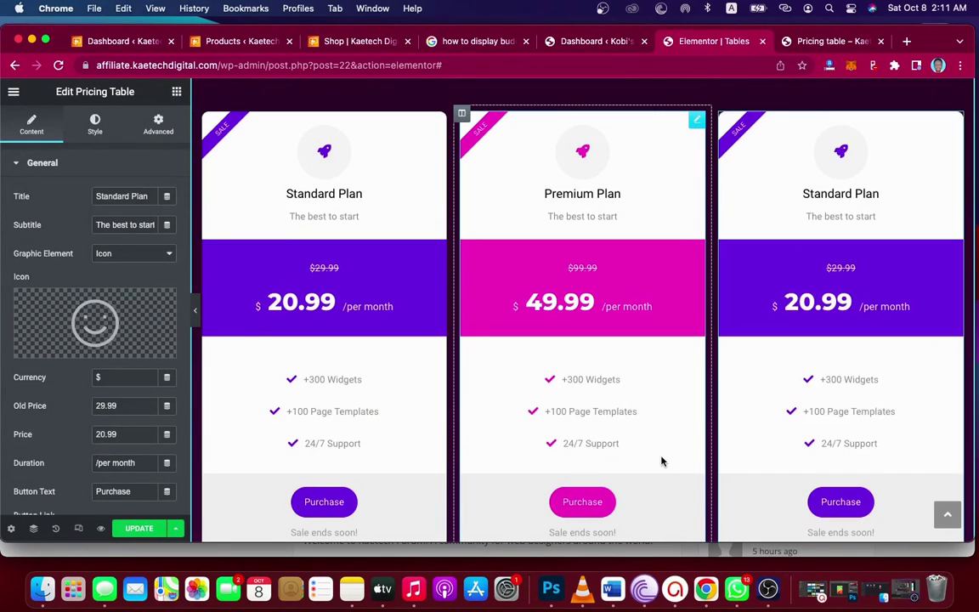
Replace the Premium Plan's rocket icon with the solid VIP diamond icon found by searching "diamond"
left_click(696, 122)
left_click(27, 130)
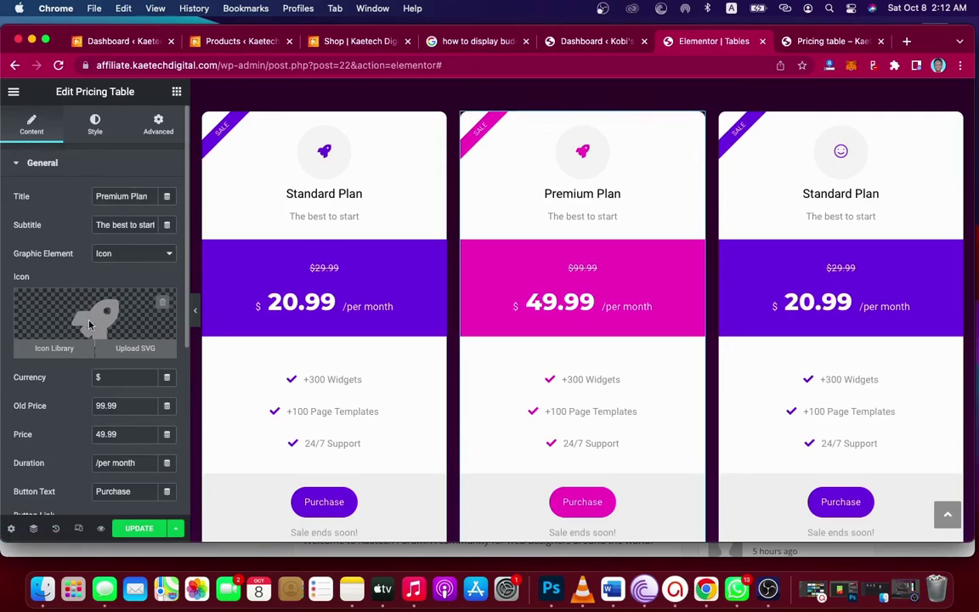
left_click(79, 291)
left_click(386, 146)
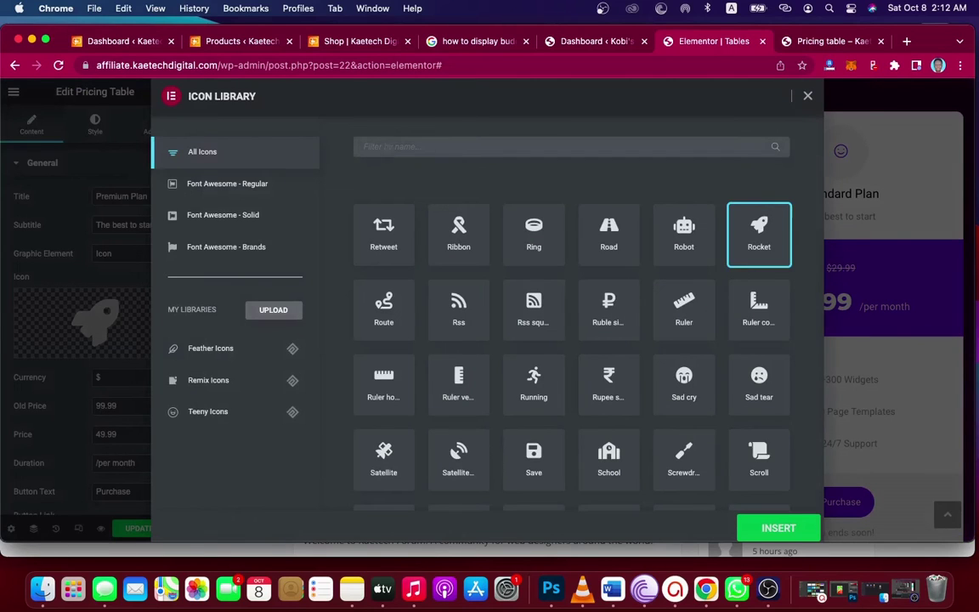
type("diamond")
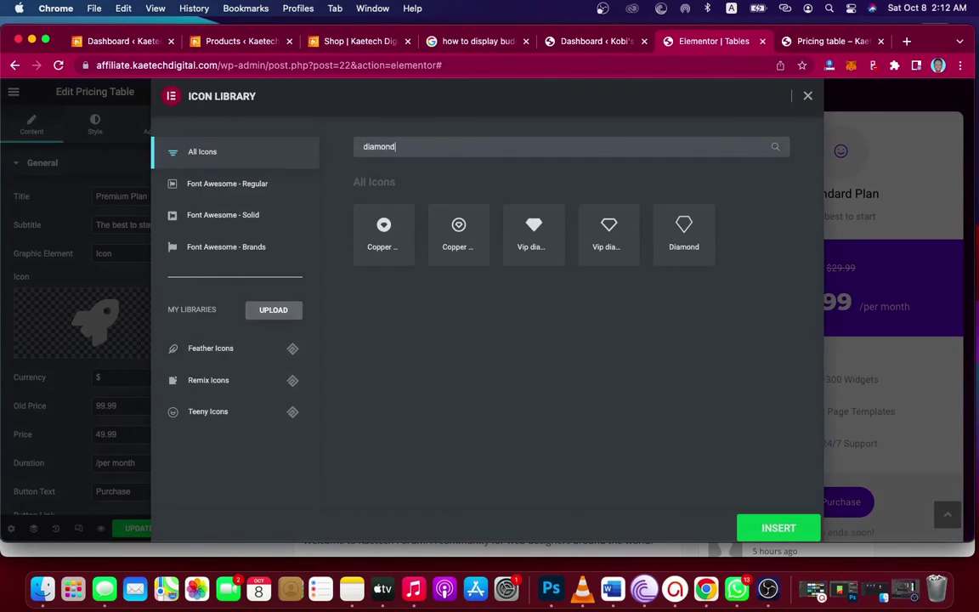
left_click(535, 227)
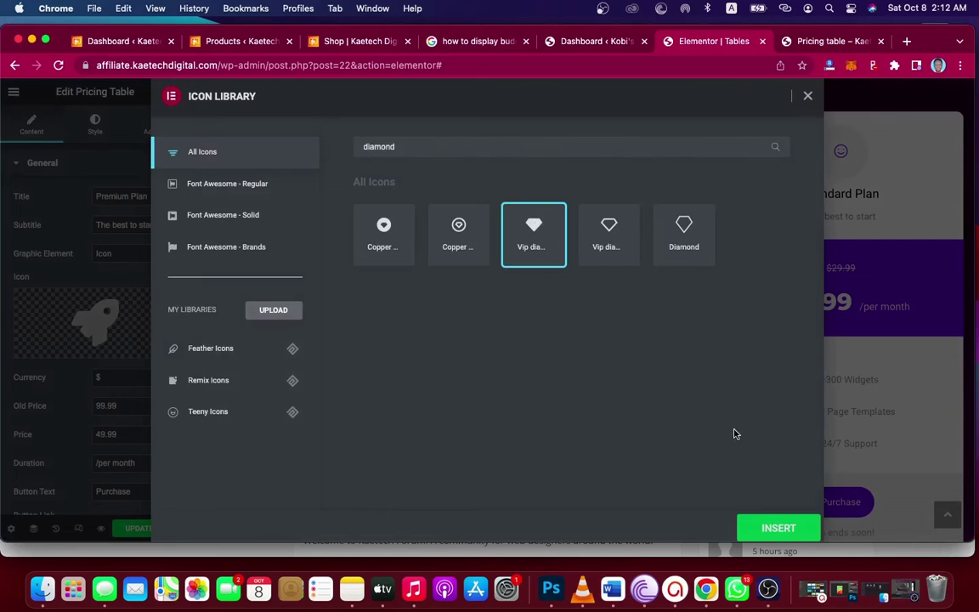
left_click(764, 527)
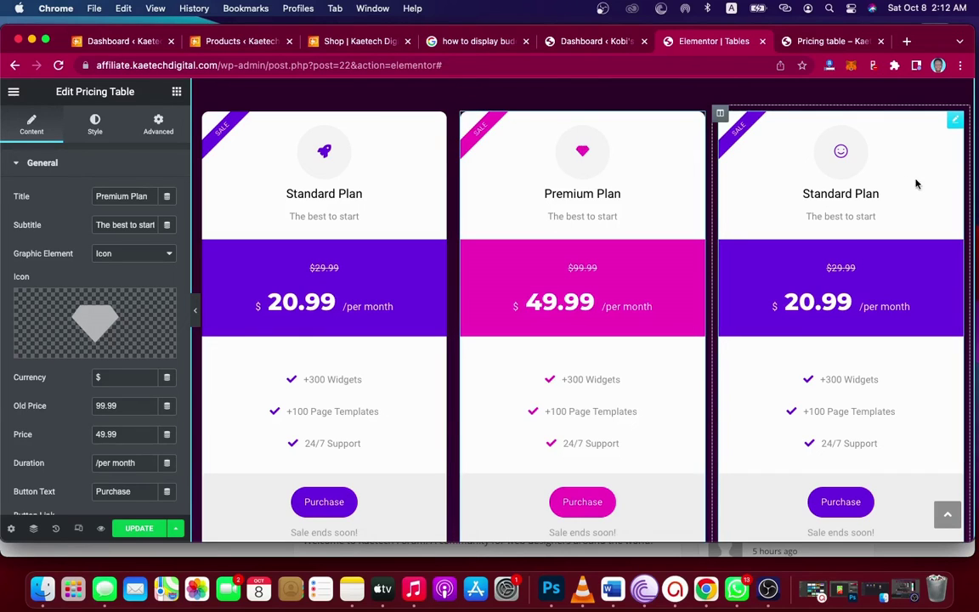
Retitle the third pricing table Gold Plan and set its old price to 199.99 and its price to 149.99
left_click(955, 122)
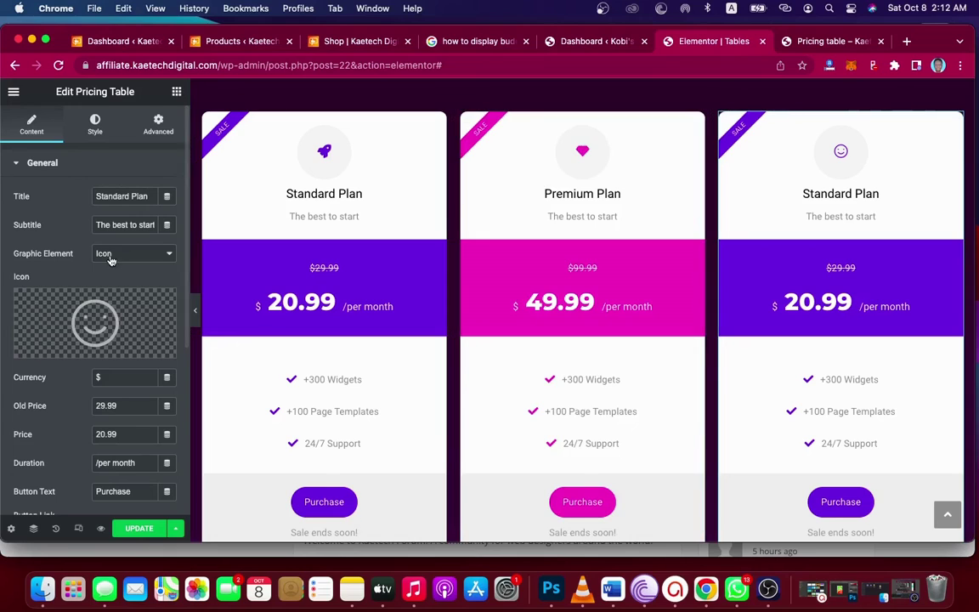
double_click(115, 197)
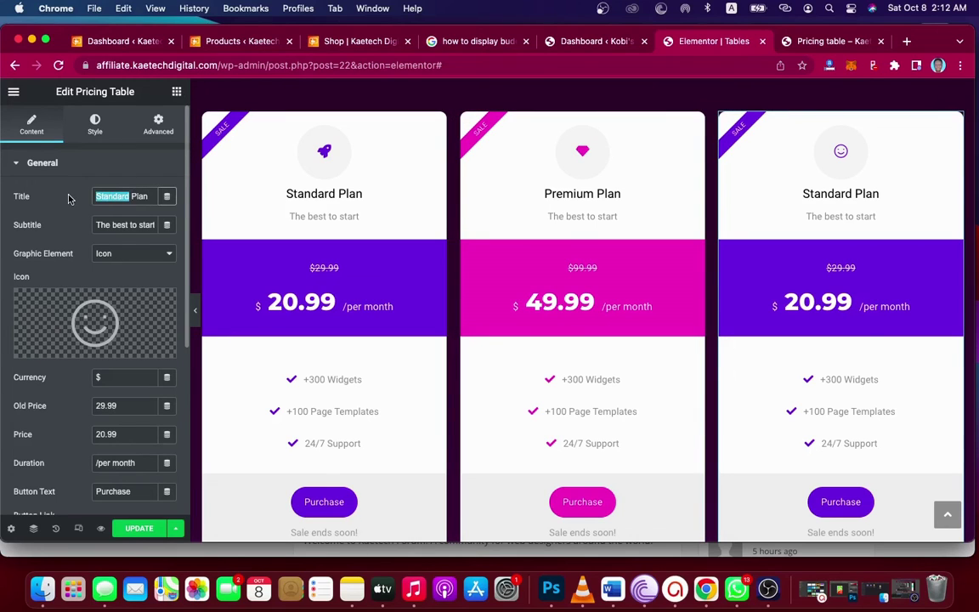
type("Gold")
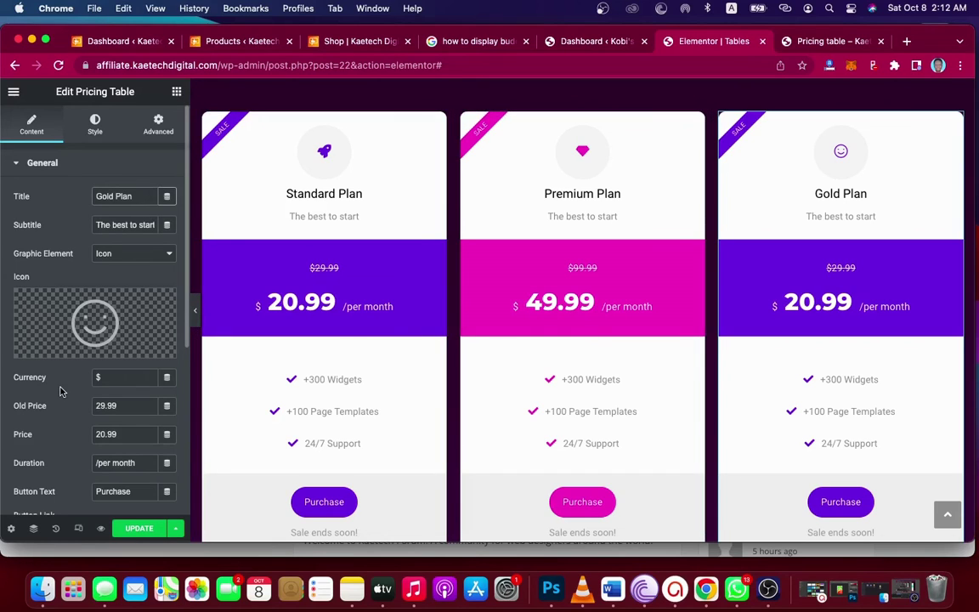
left_click_drag(99, 407, 87, 408)
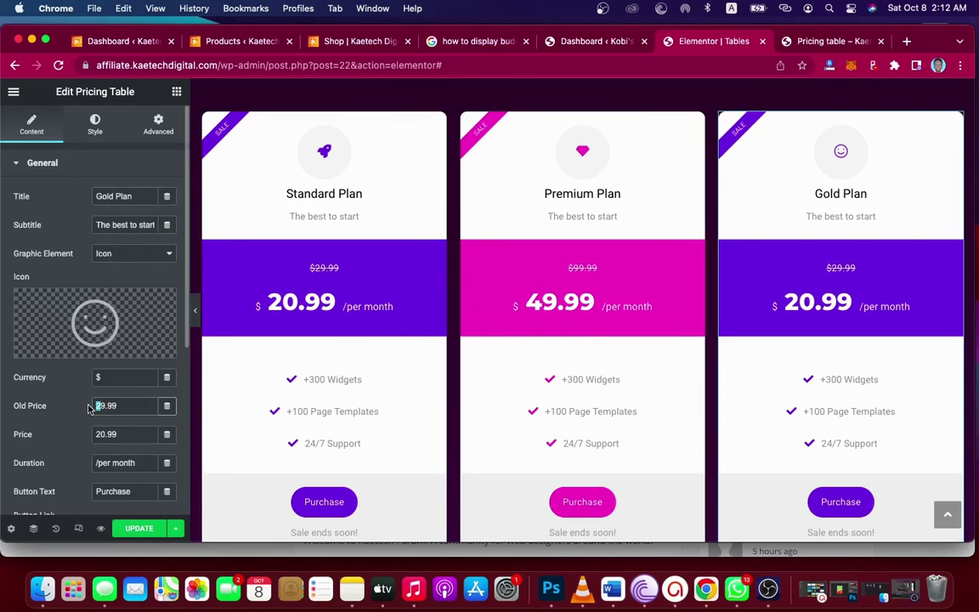
type("19")
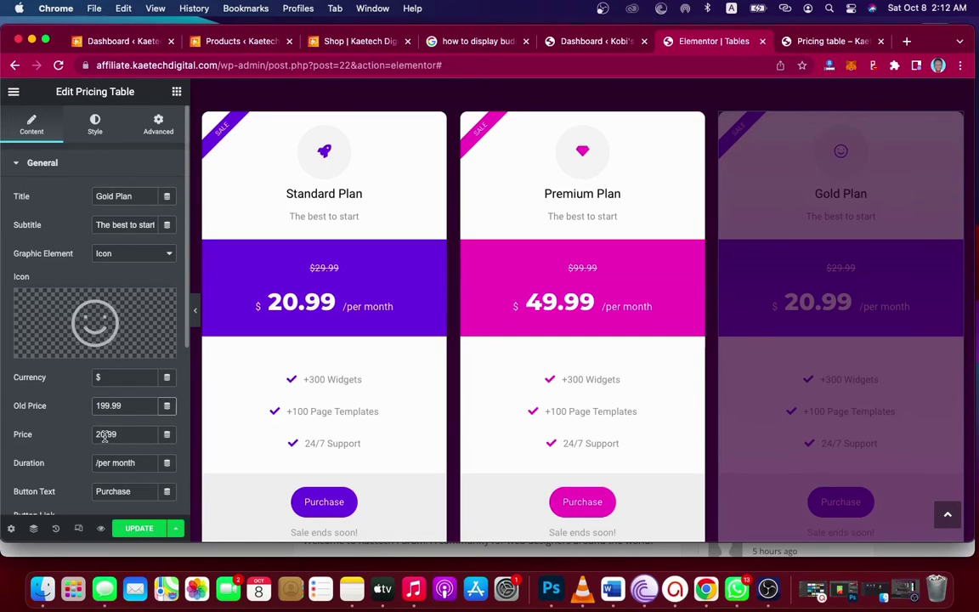
left_click_drag(104, 435, 83, 435)
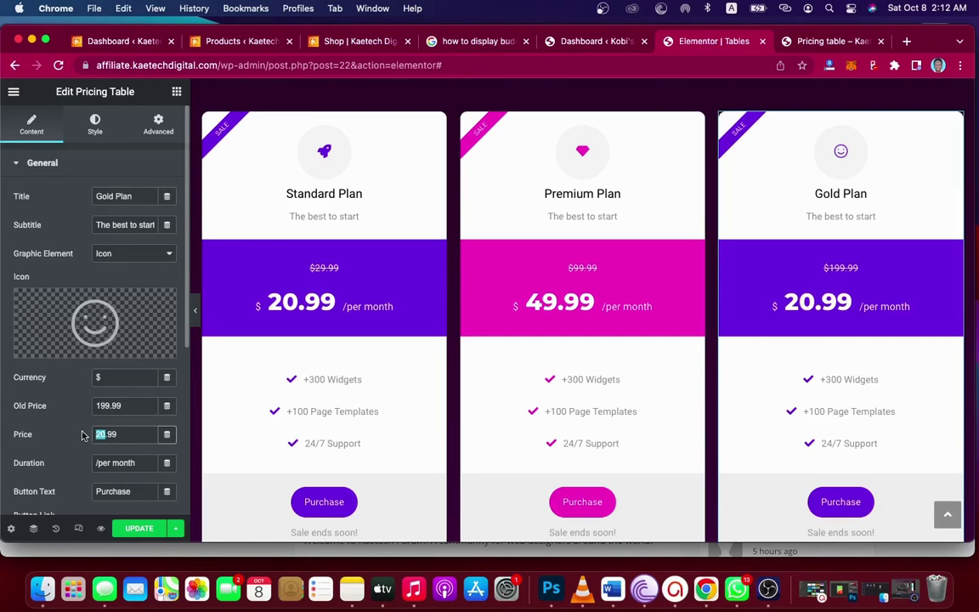
type("149")
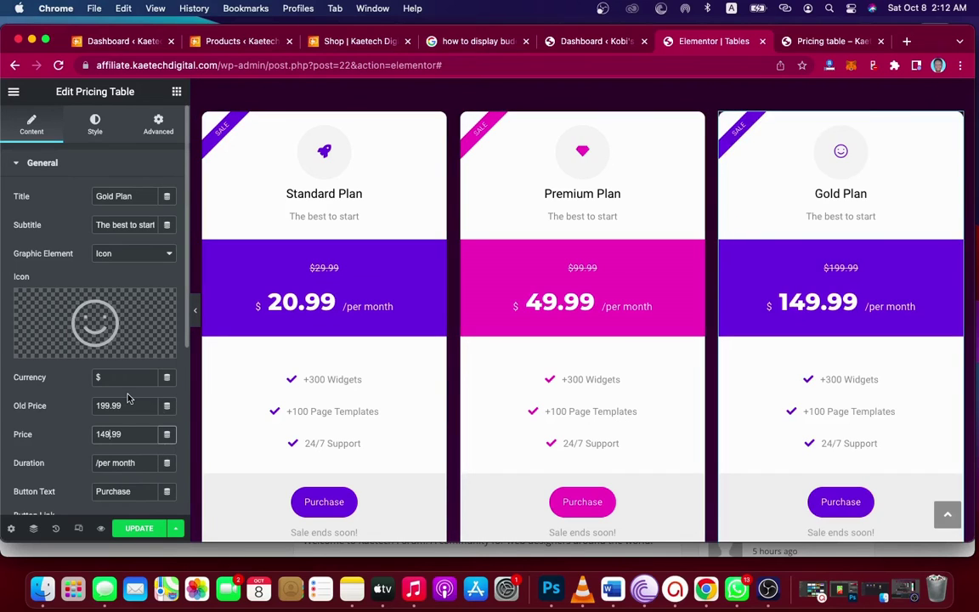
Set the header background color of the Gold Plan to #2CE0B8
left_click(96, 127)
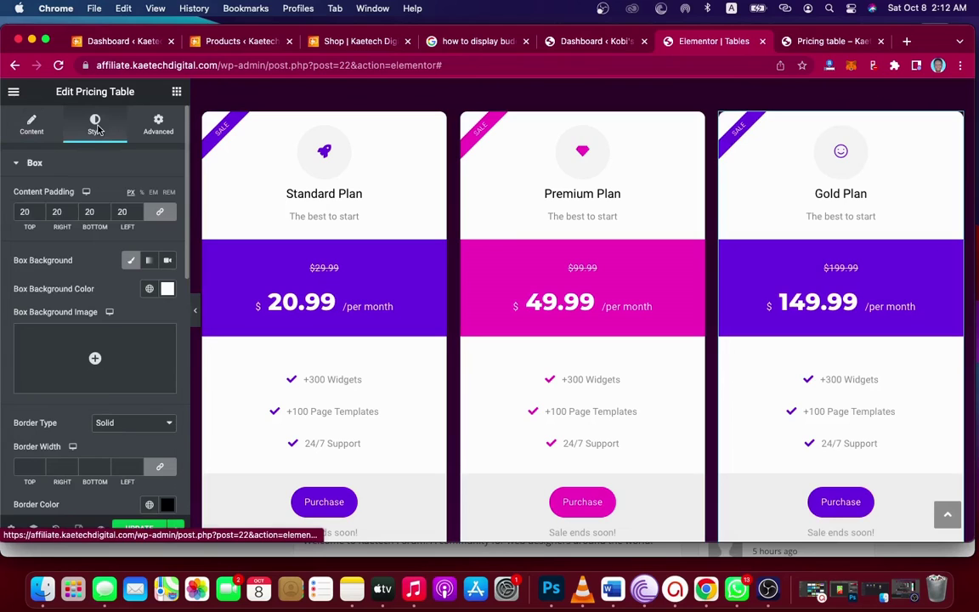
scroll(92, 295, "down", 6)
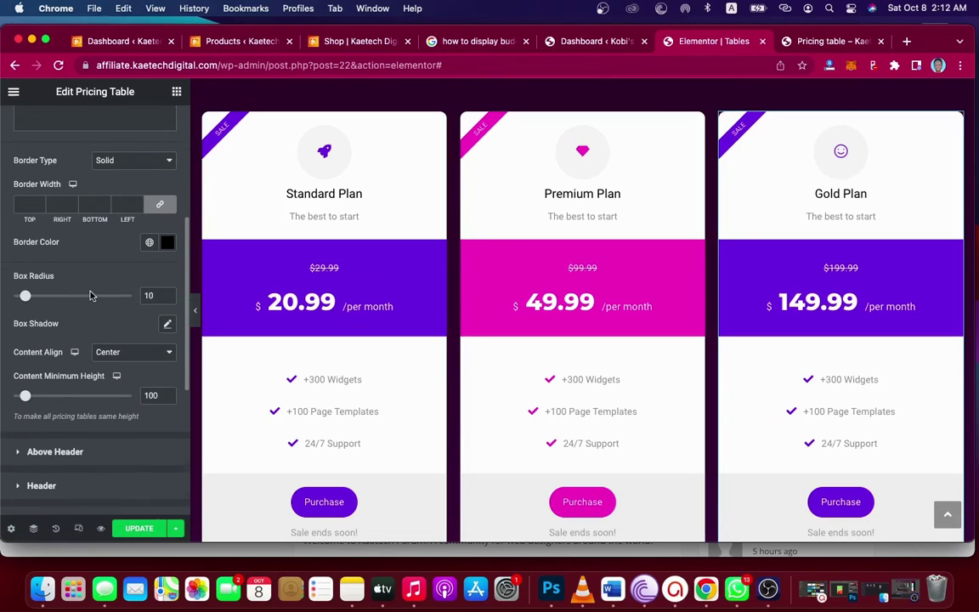
scroll(85, 306, "down", 4)
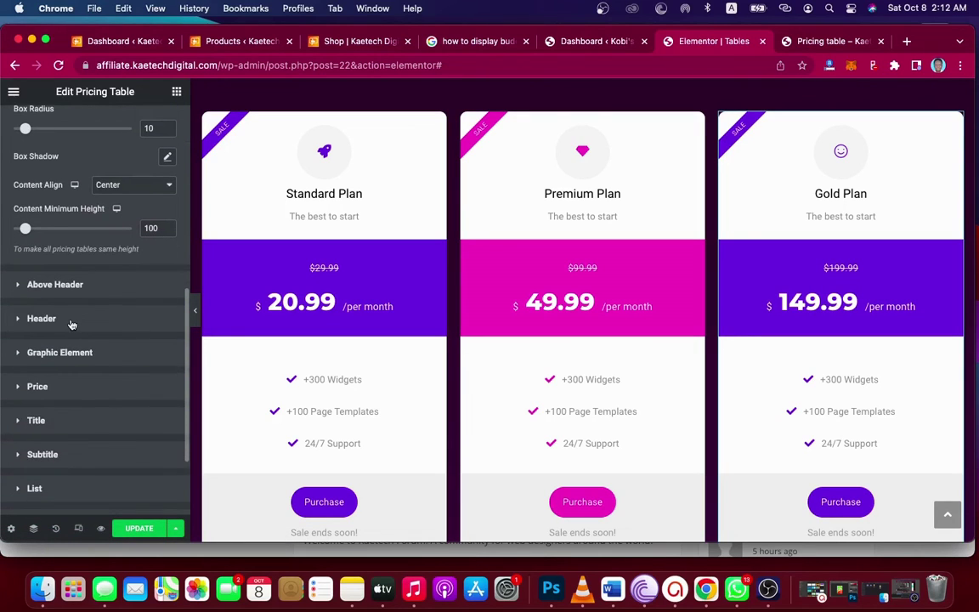
left_click(71, 323)
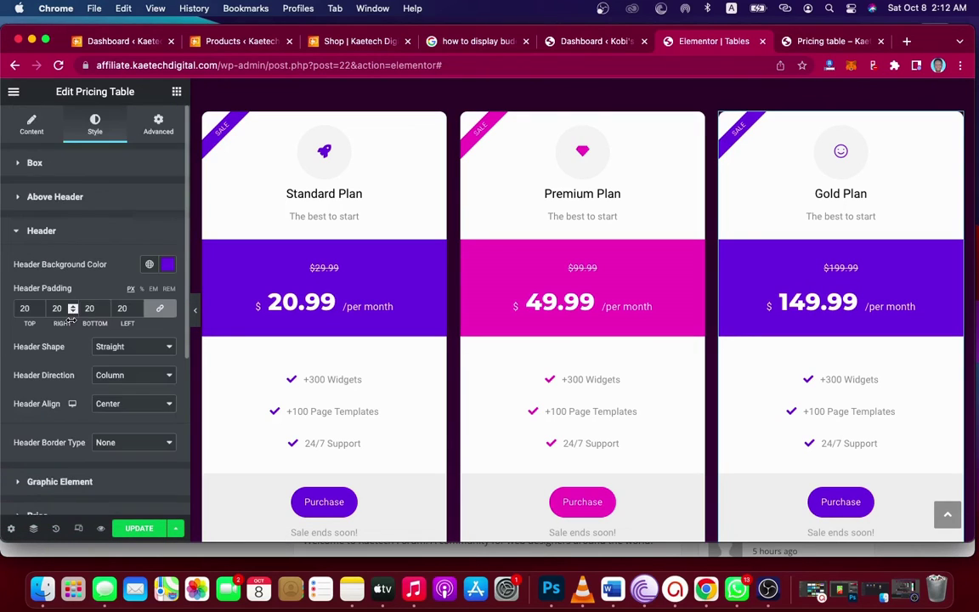
left_click(167, 266)
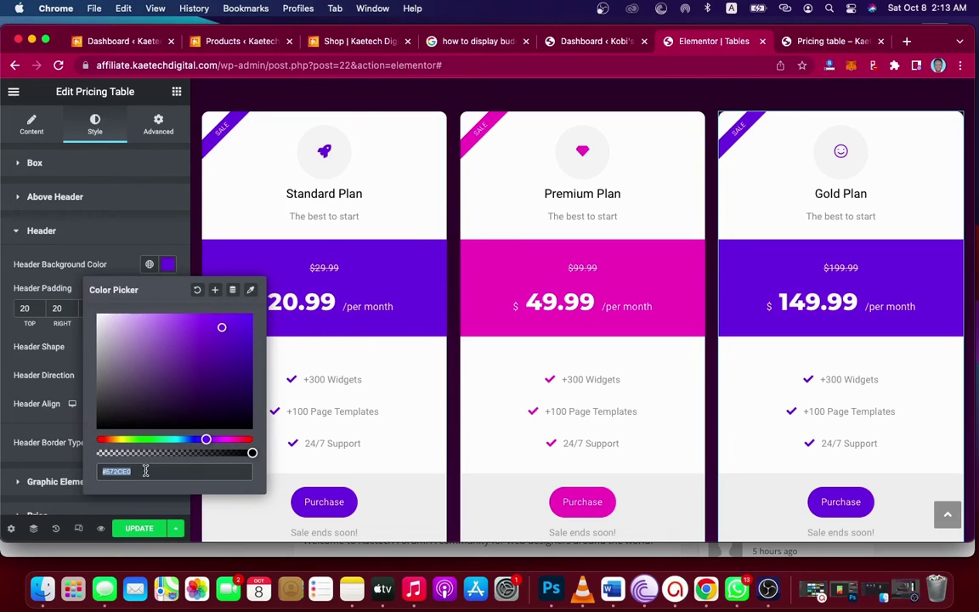
type("#2CE0B8")
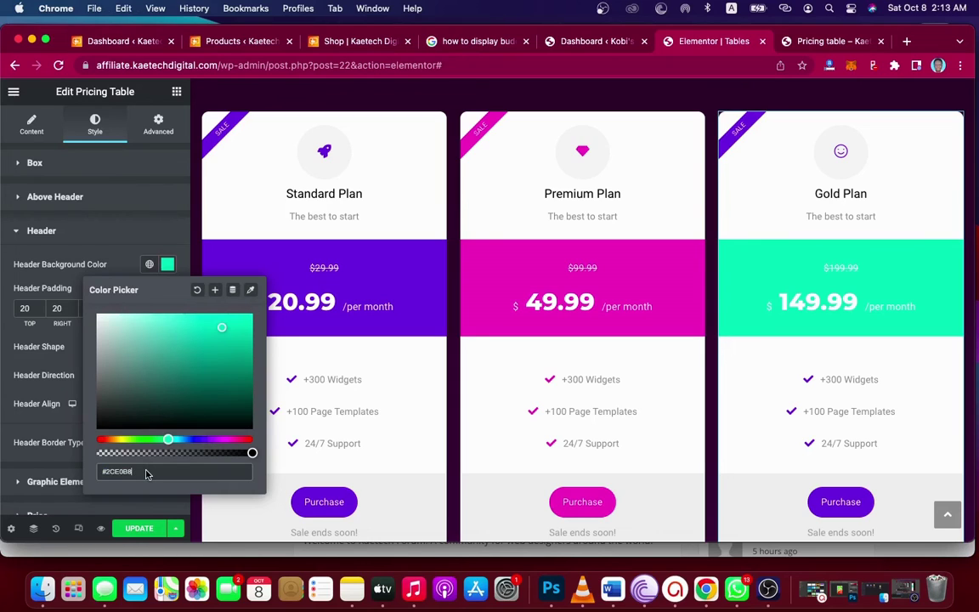
left_click(168, 267)
Set the color of the Gold Plan's smiley icon to #2CE0B8
scroll(106, 284, "down", 5)
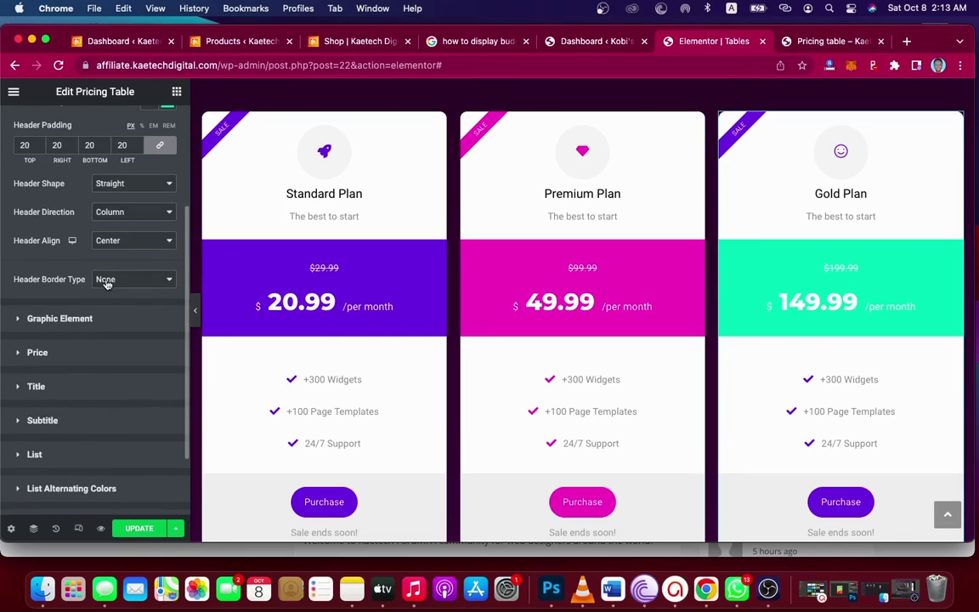
left_click(104, 321)
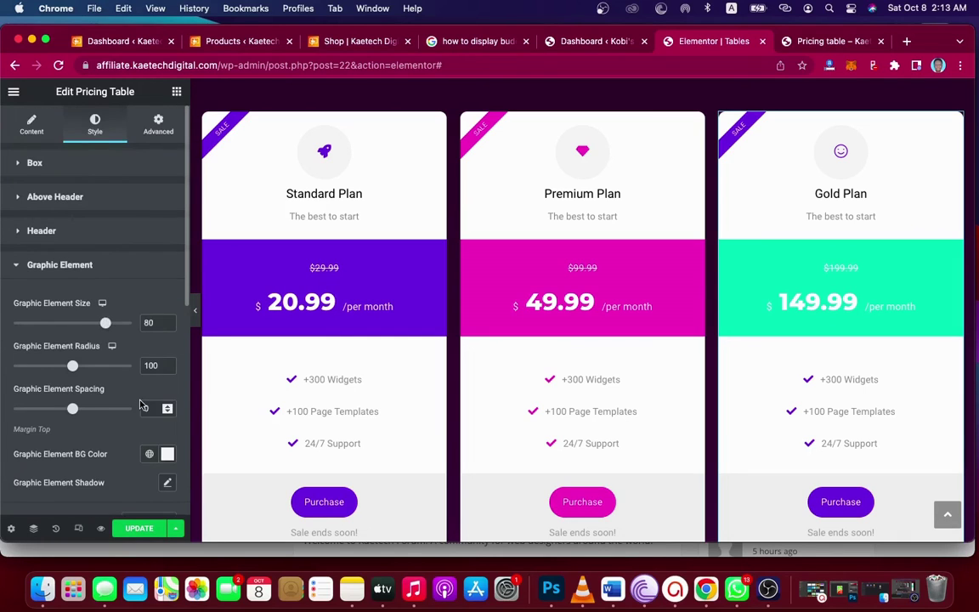
scroll(127, 340, "down", 5)
left_click(167, 360)
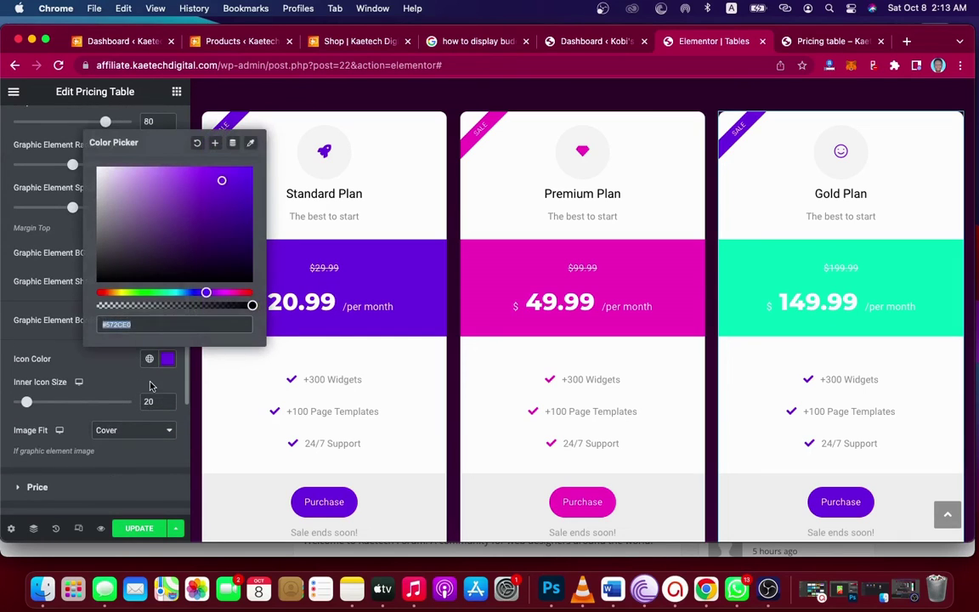
type("#2CE0B8")
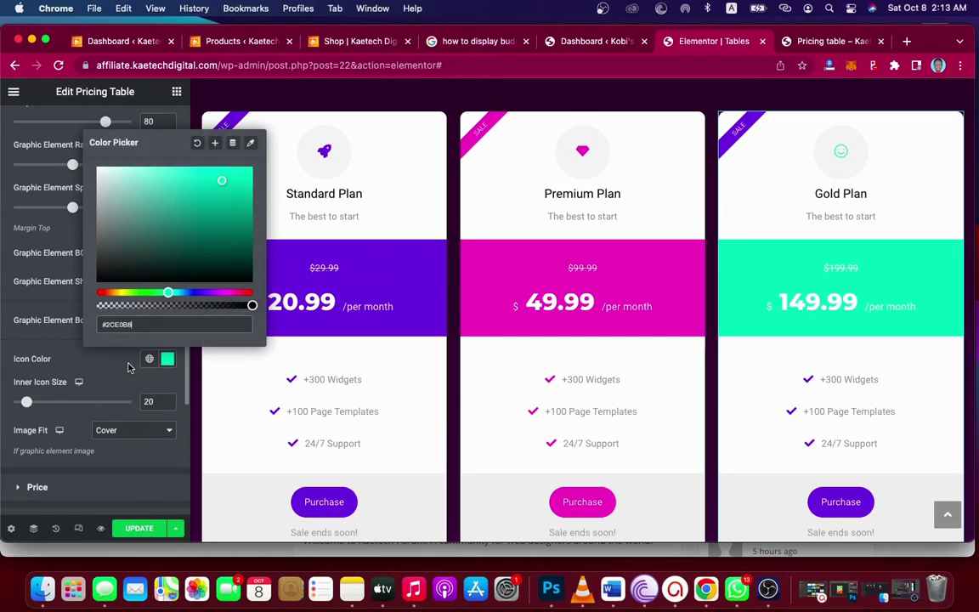
left_click(119, 333)
Set the list icon color of the Gold Plan's feature list to #2CE0B8
scroll(117, 331, "down", 5)
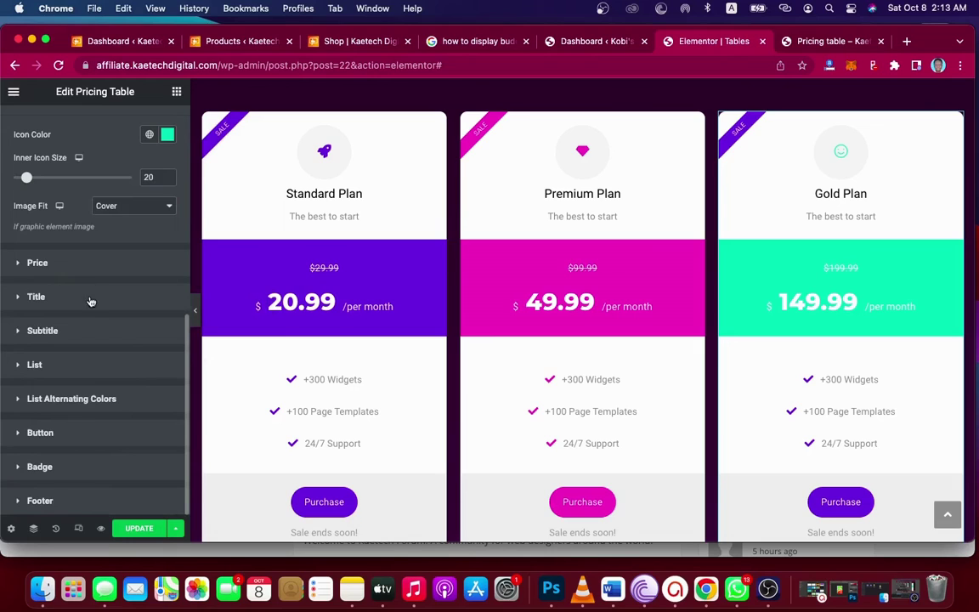
left_click(68, 372)
scroll(68, 373, "down", 5)
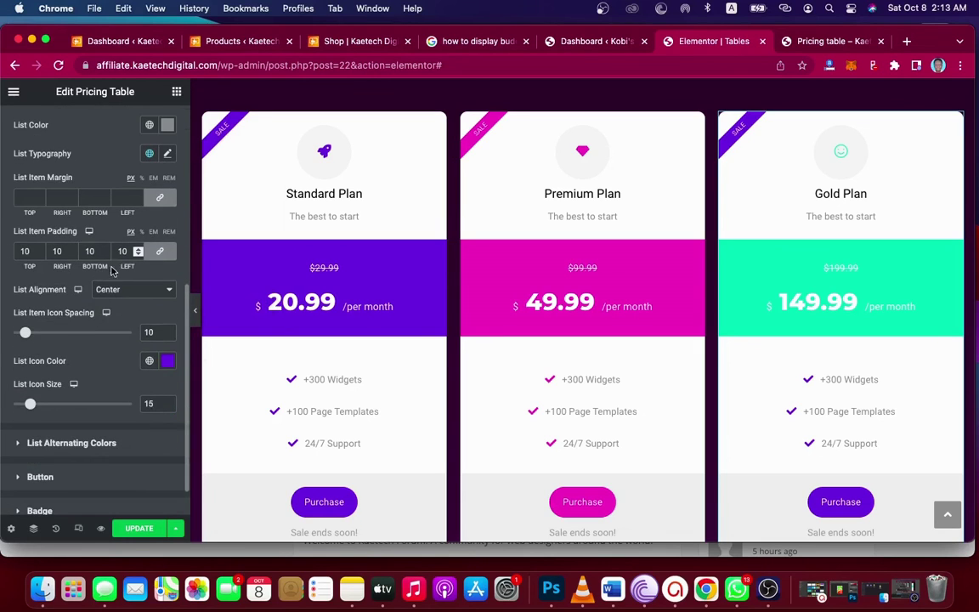
left_click(168, 360)
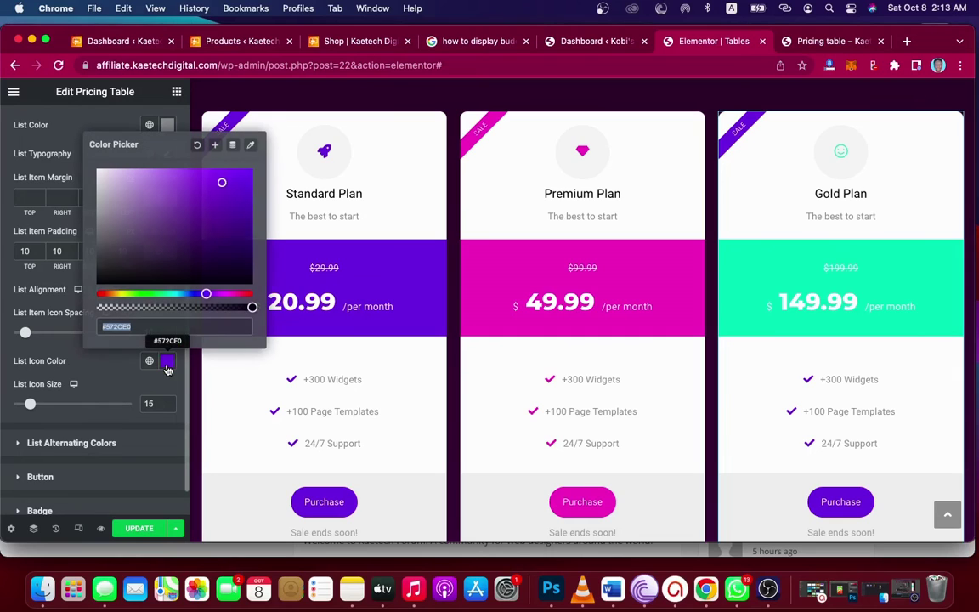
key("cmd+v")
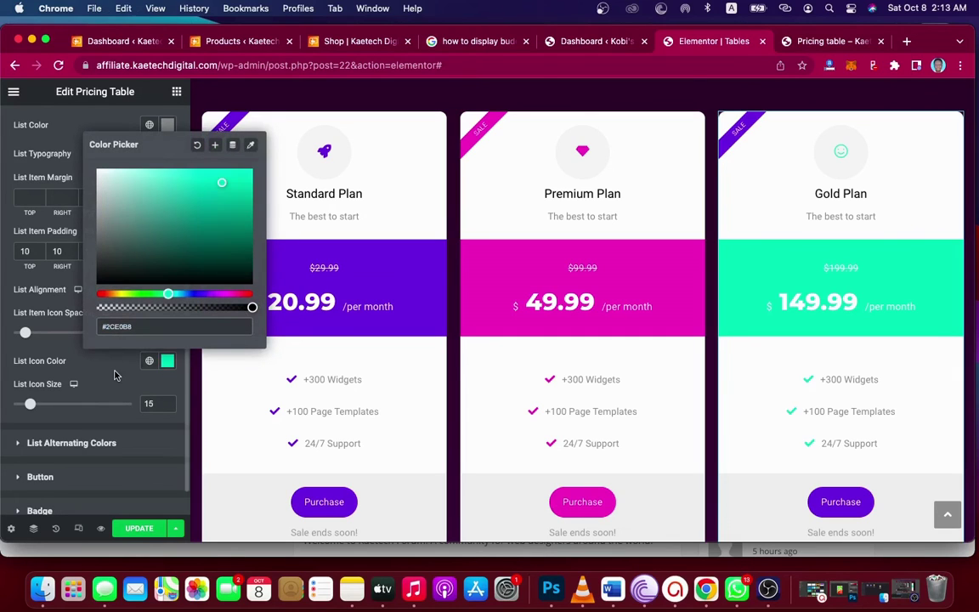
left_click(114, 375)
Set the background color of the Gold Plan's Purchase button to #2CE0B8
scroll(115, 374, "down", 1)
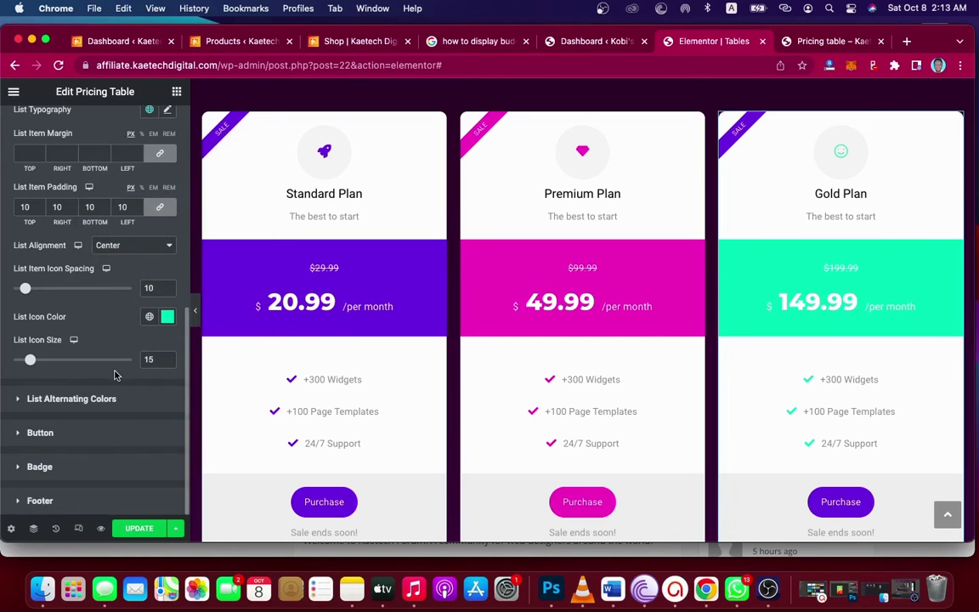
left_click(94, 434)
scroll(132, 387, "down", 5)
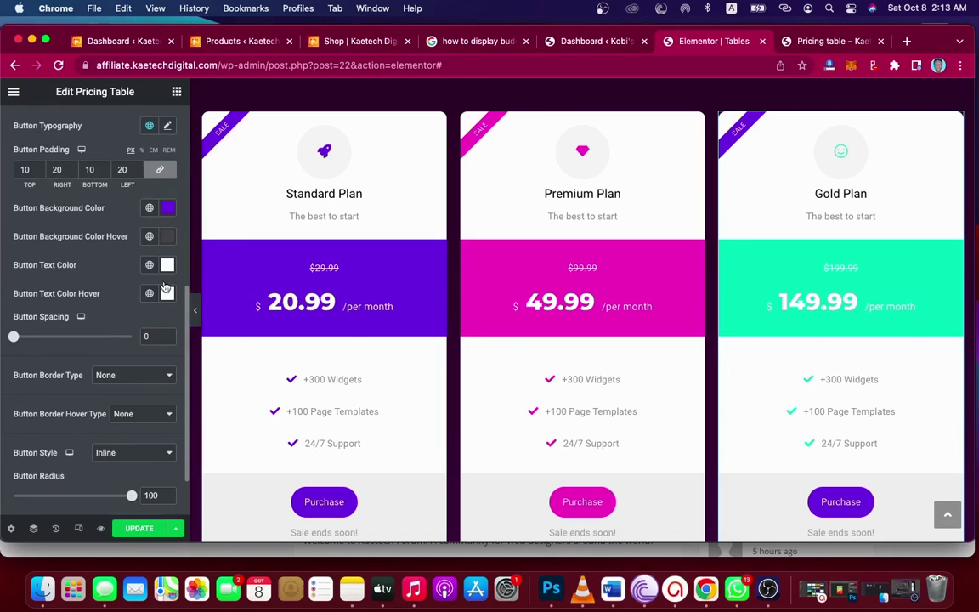
left_click(167, 207)
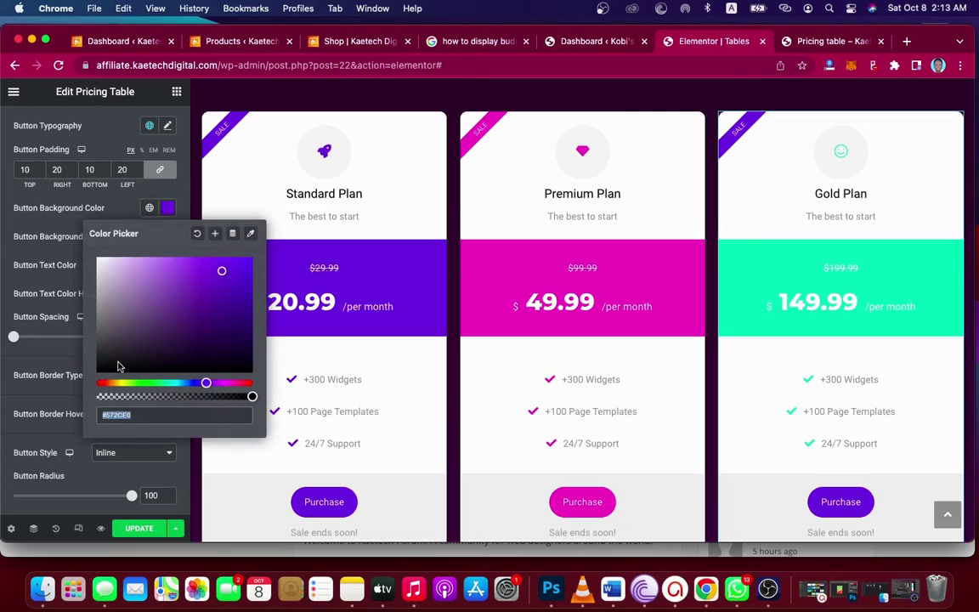
type("#2CE0B8")
left_click(56, 378)
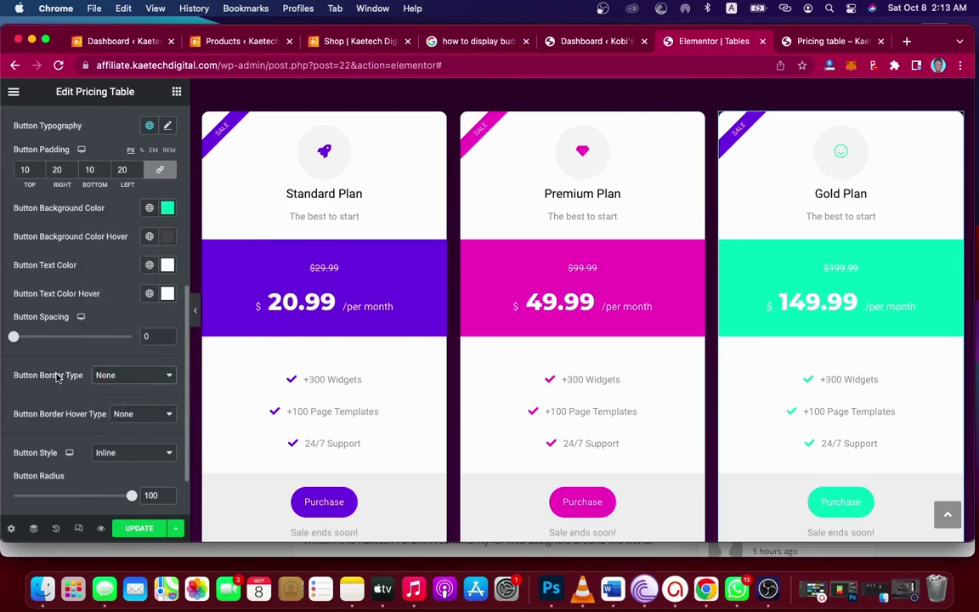
Set the background color of the Gold Plan's SALE badge to #2CE0B8 and look over the three plans
scroll(56, 377, "down", 2)
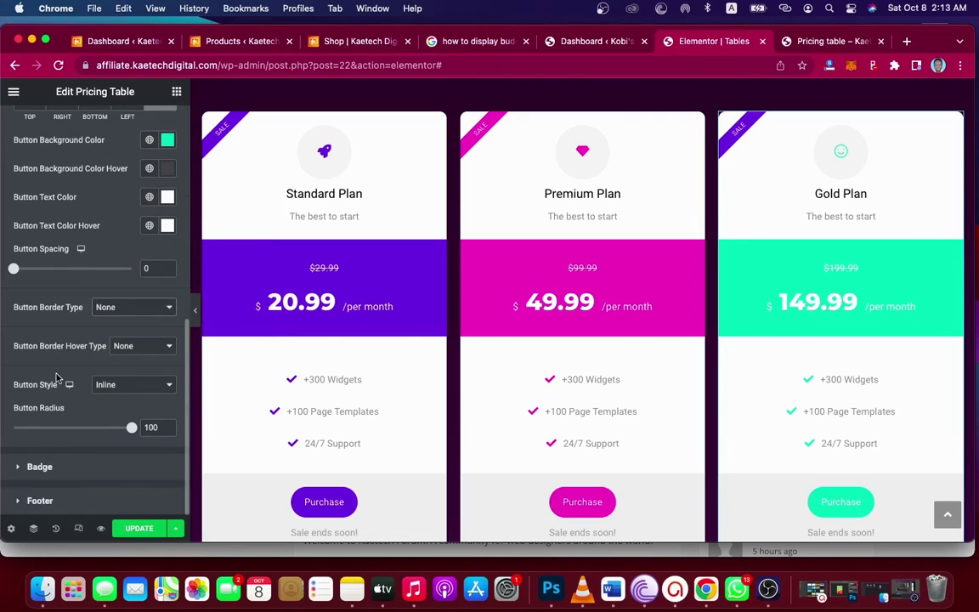
left_click(56, 478)
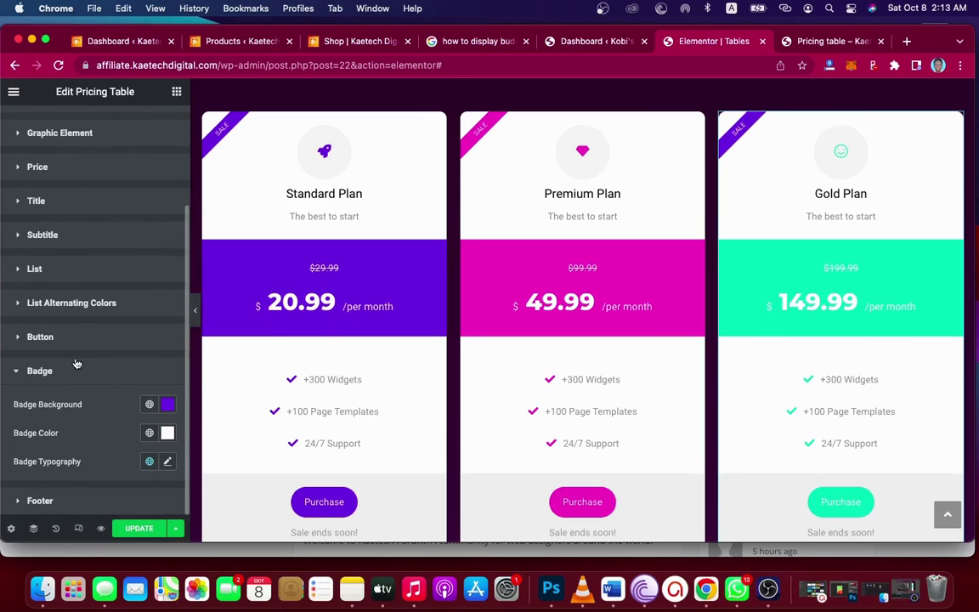
left_click(167, 404)
left_click_drag(119, 371, 140, 378)
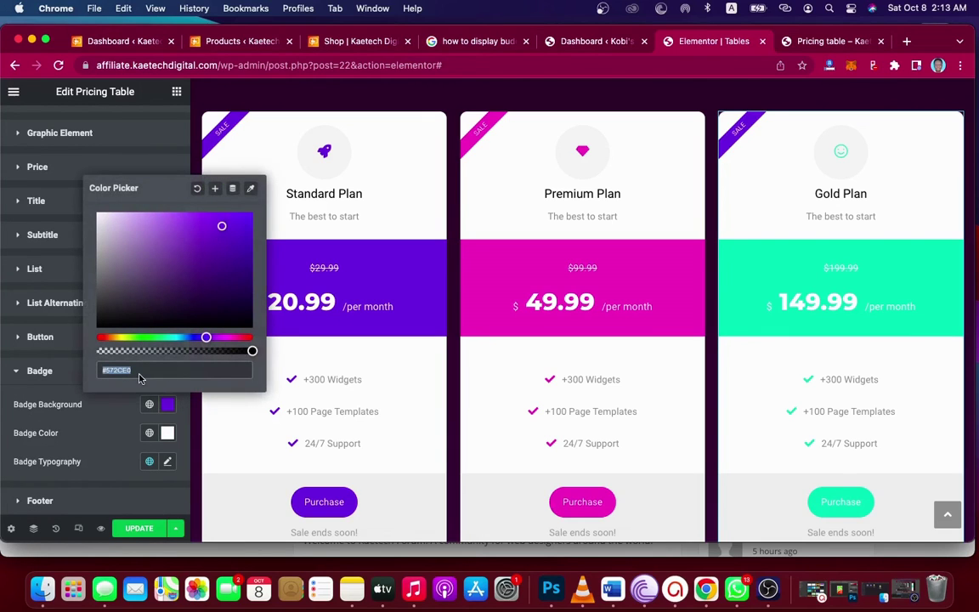
key("cmd+v")
key("Escape")
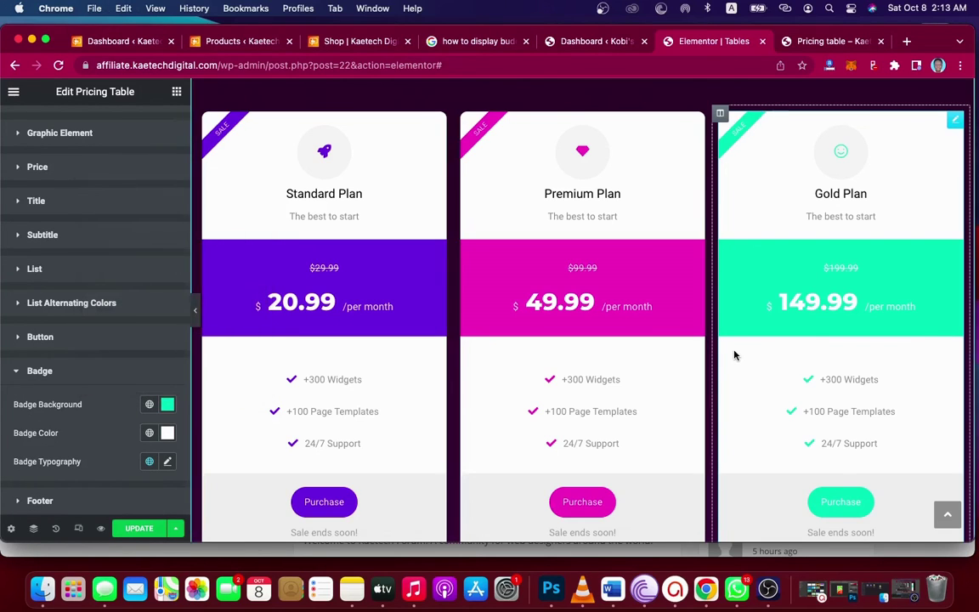
scroll(735, 355, "down", 3)
scroll(735, 355, "up", 3)
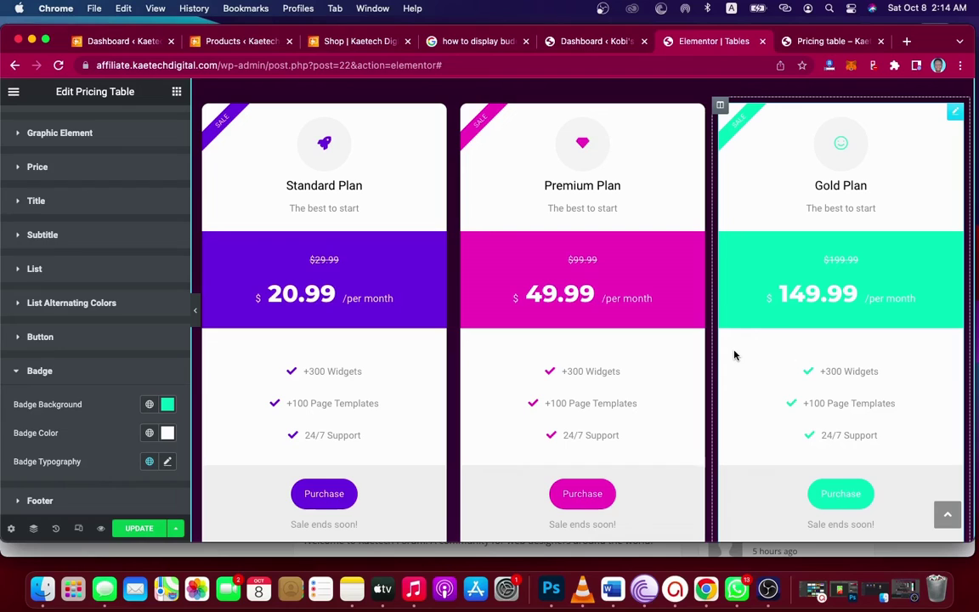
Update the page and look over the three plans with the editing panel temporarily hidden
left_click(139, 528)
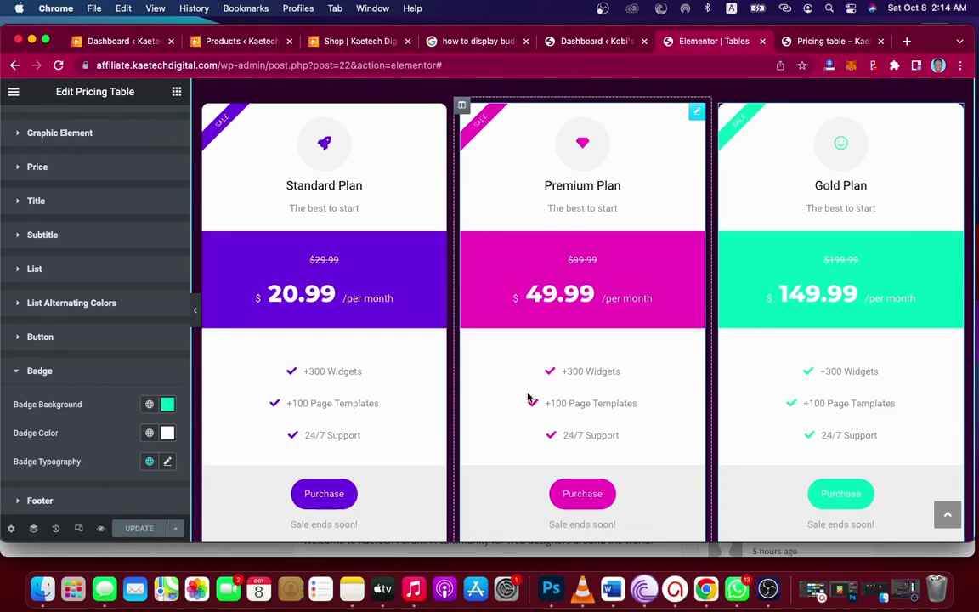
scroll(527, 397, "up", 3)
scroll(526, 396, "down", 5)
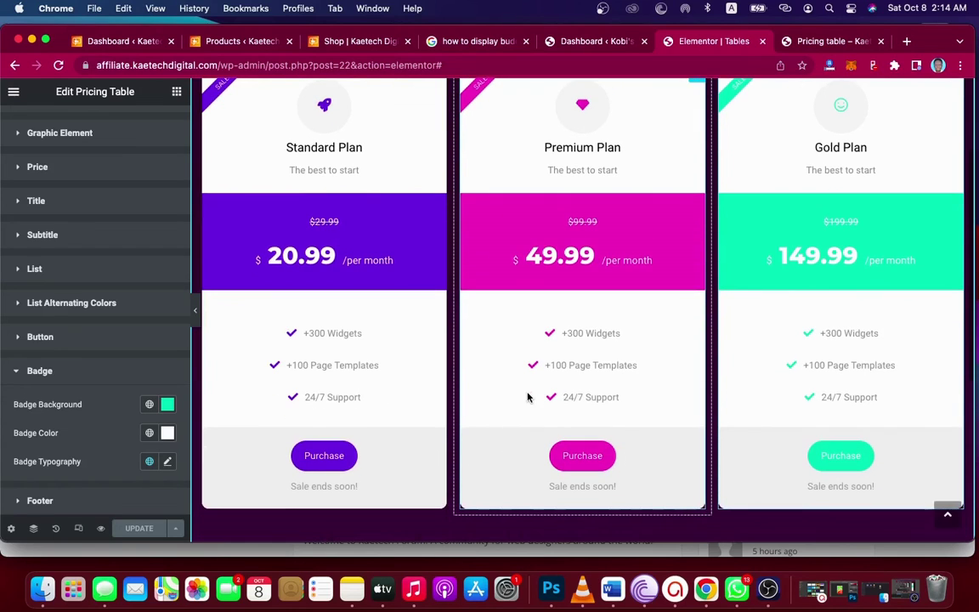
left_click(194, 311)
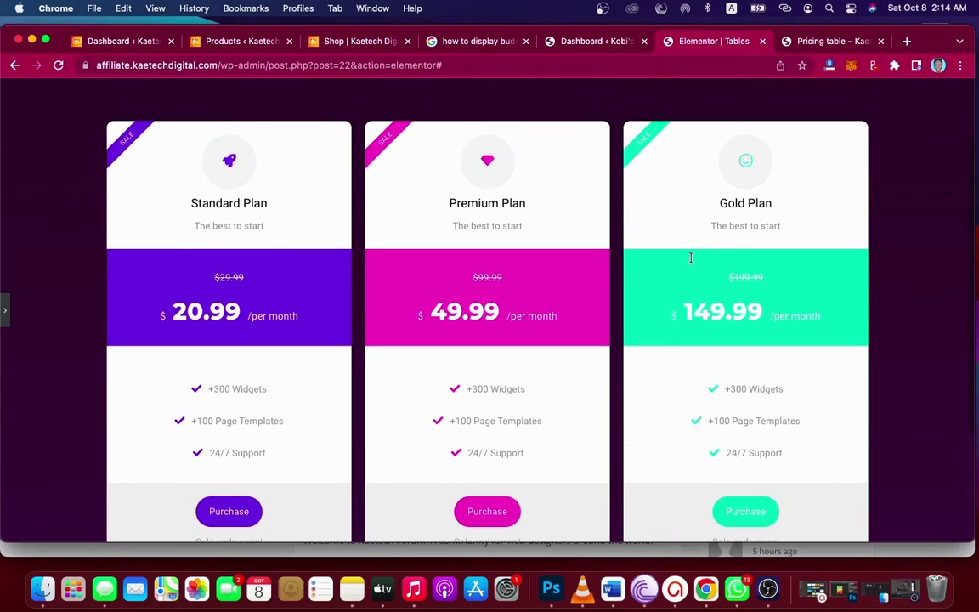
left_click(4, 313)
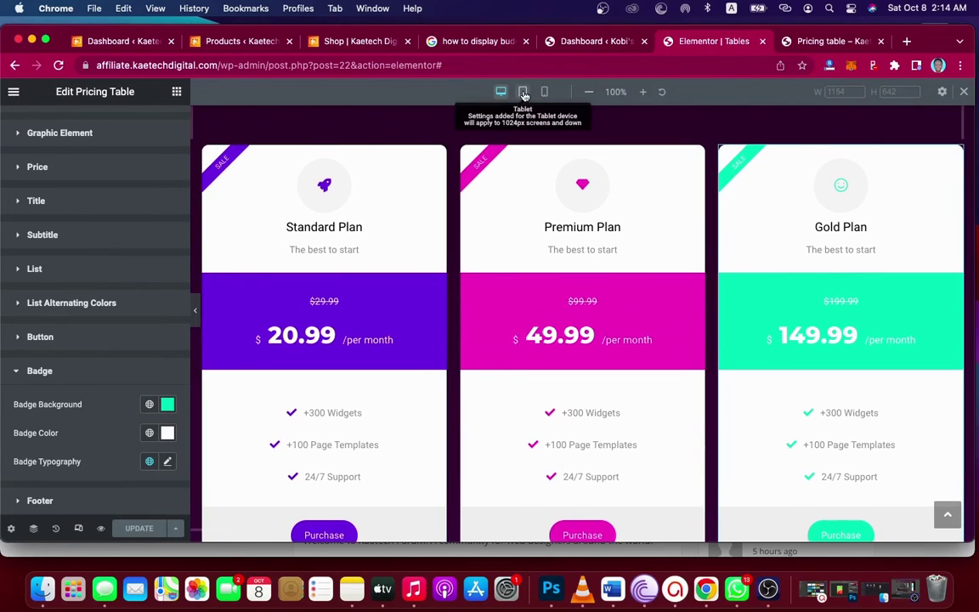
Examine the pricing table's layout in the tablet preview and in the mobile preview
left_click(524, 94)
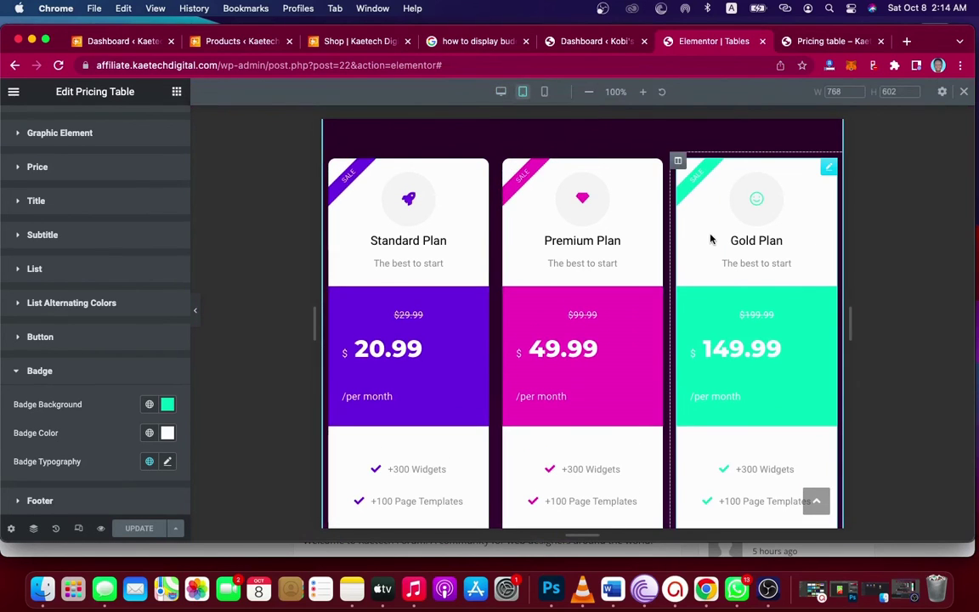
scroll(711, 239, "down", 5)
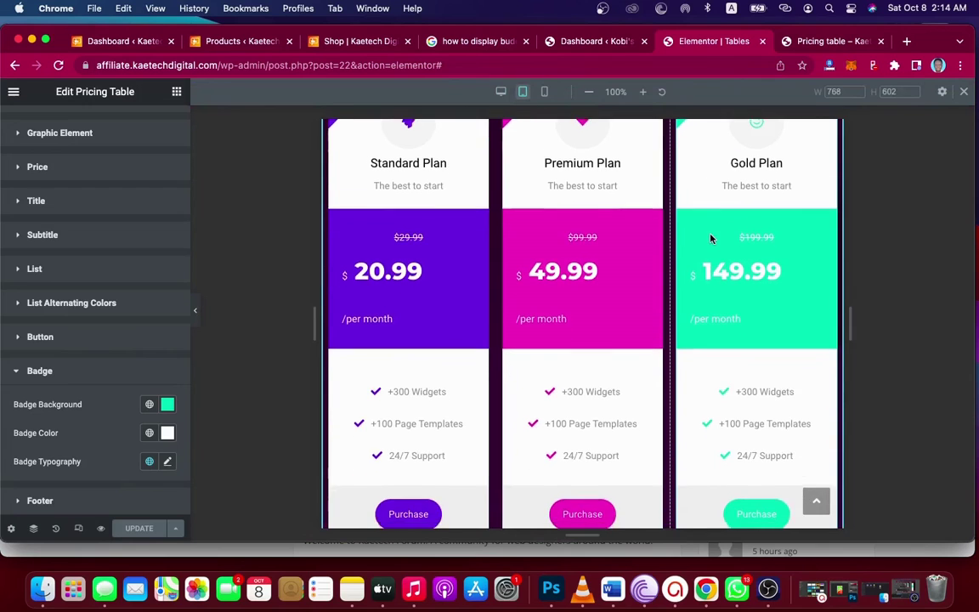
scroll(711, 239, "up", 6)
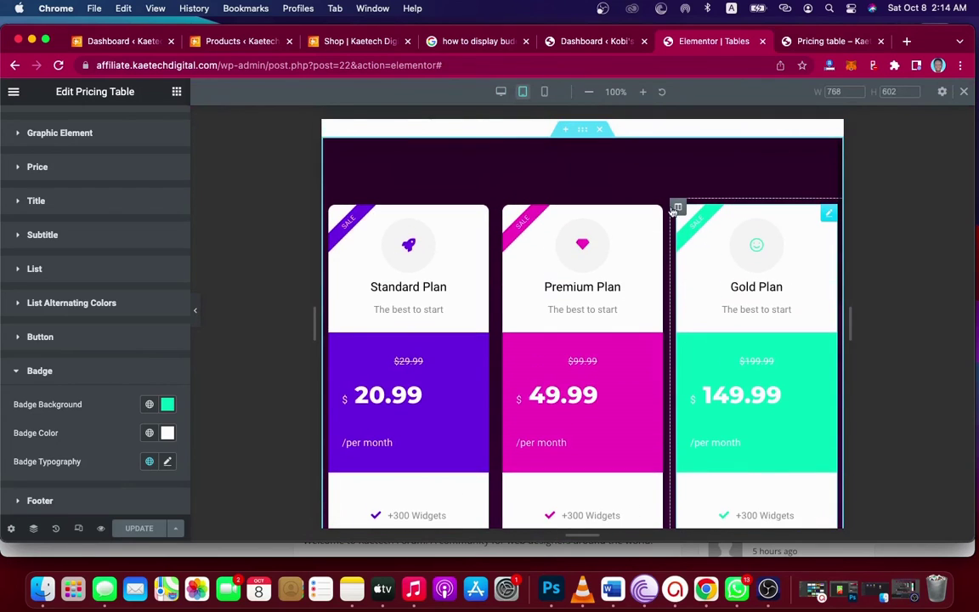
left_click(544, 94)
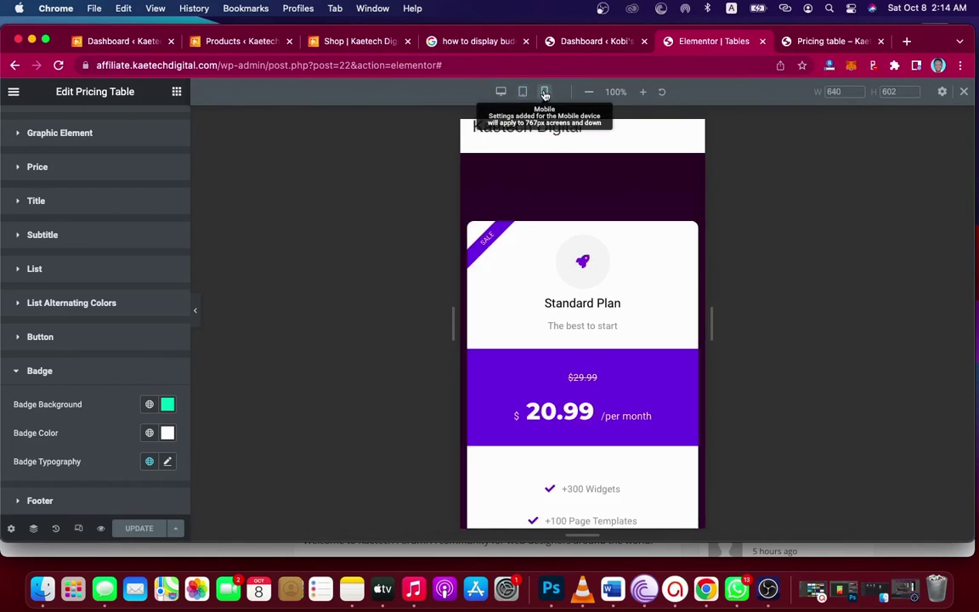
scroll(593, 236, "down", 10)
scroll(597, 239, "up", 2)
scroll(597, 238, "up", 8)
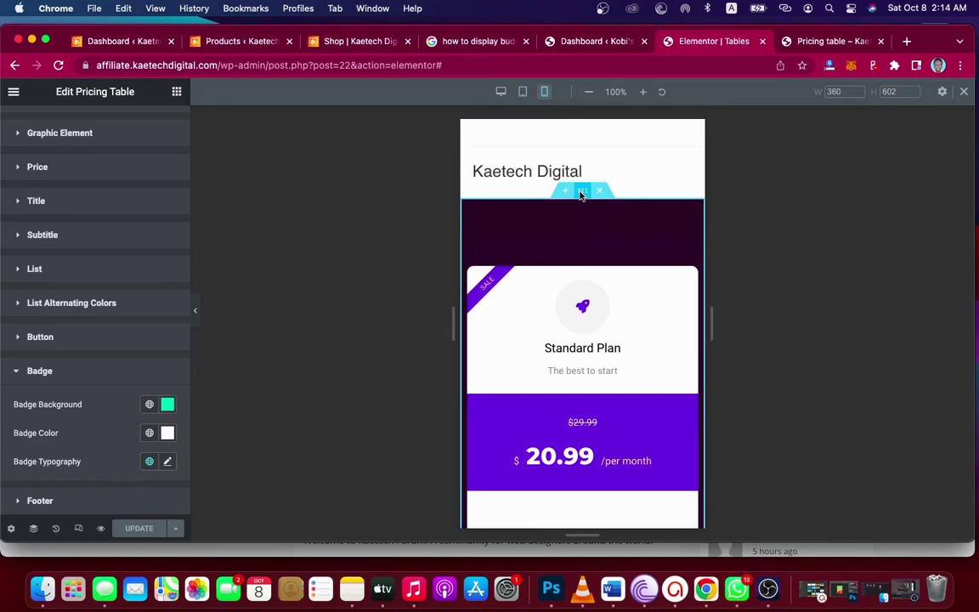
Link the pricing section's mobile padding values and set them to 50 px on all sides
left_click(580, 193)
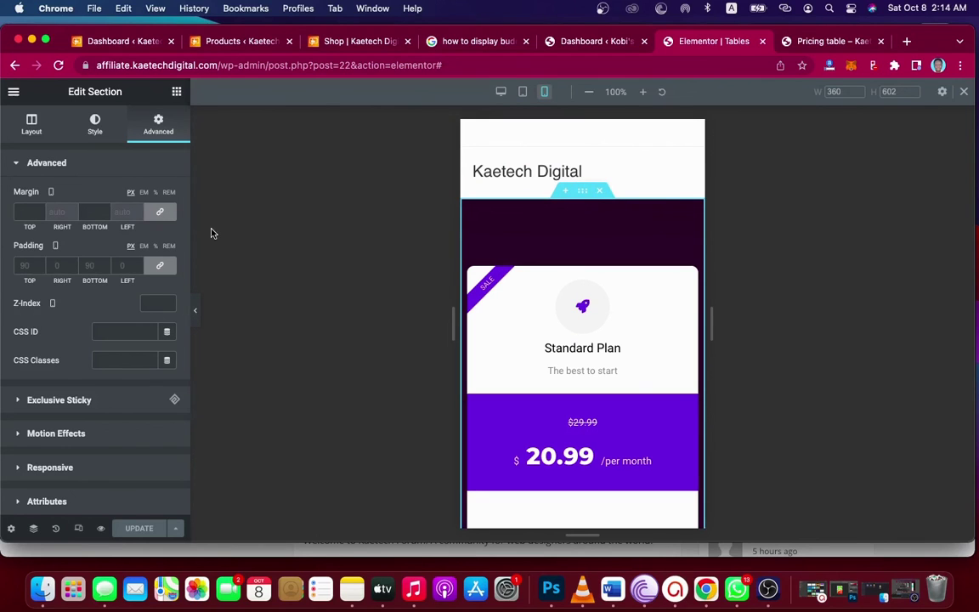
left_click(159, 269)
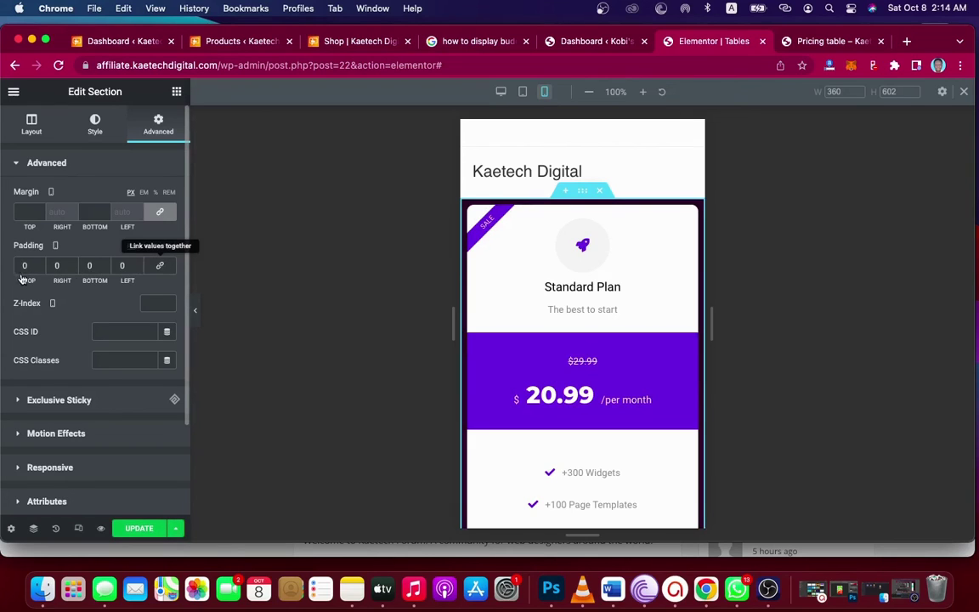
left_click(20, 265)
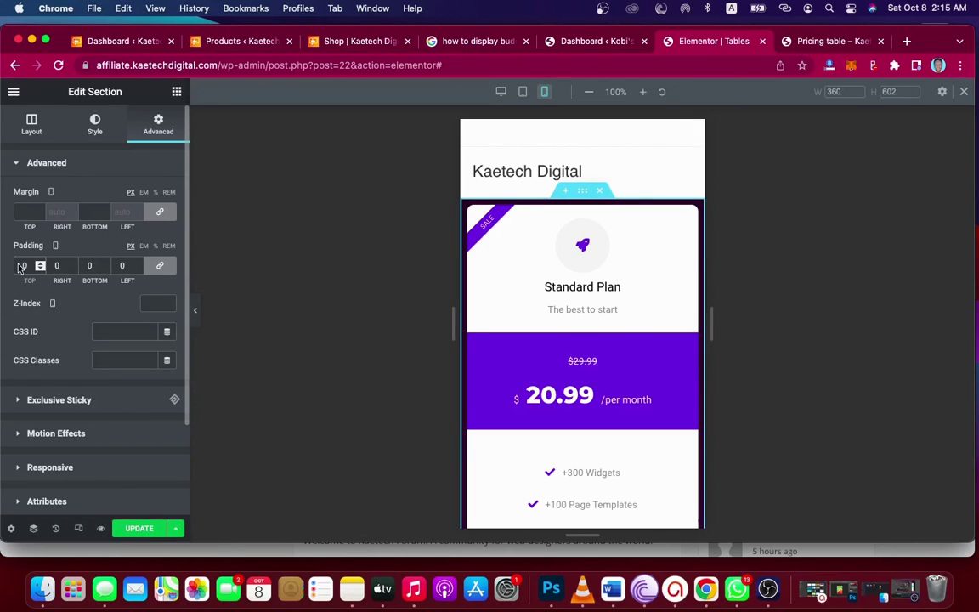
type("500")
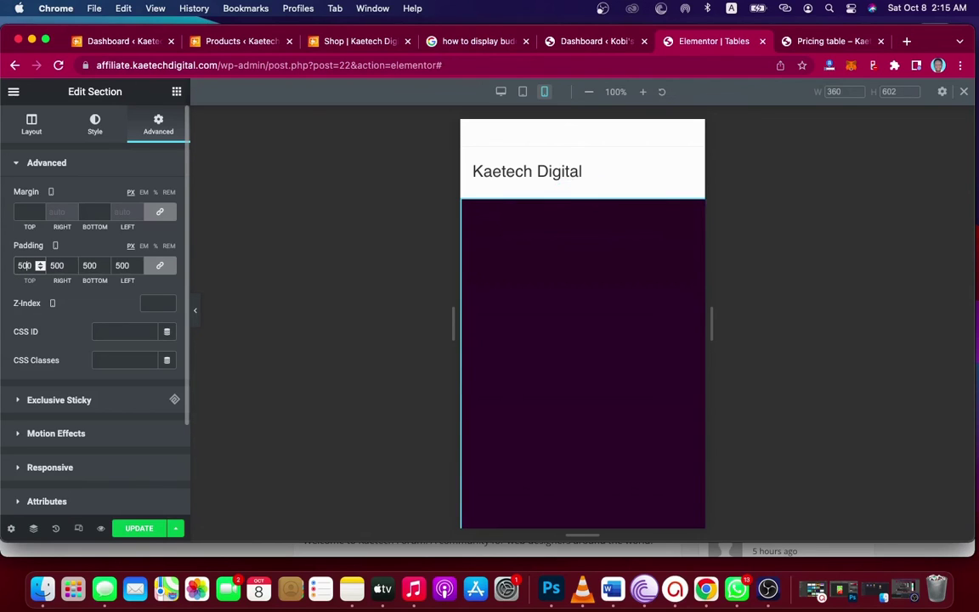
key("BackSpace")
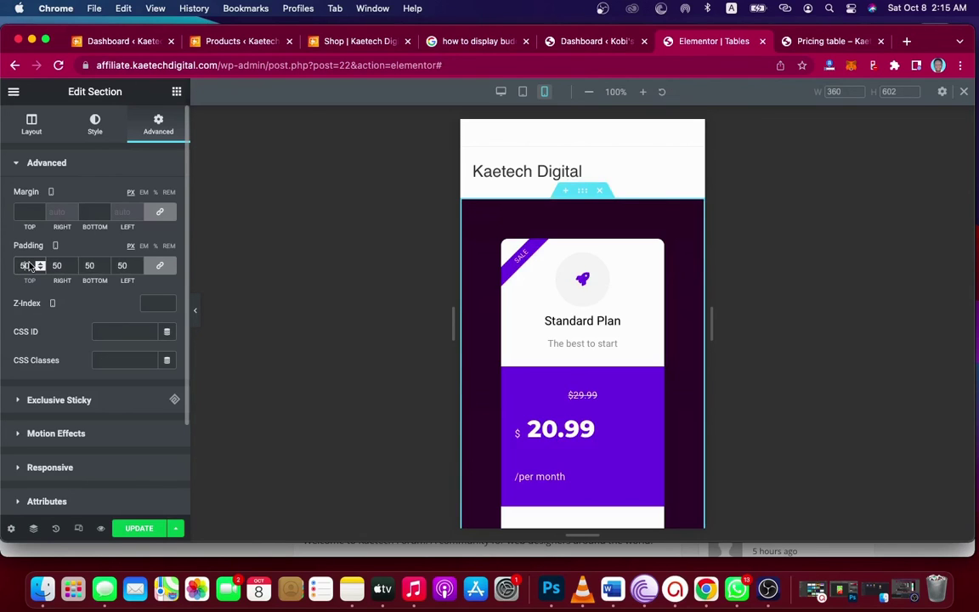
scroll(598, 390, "down", 5)
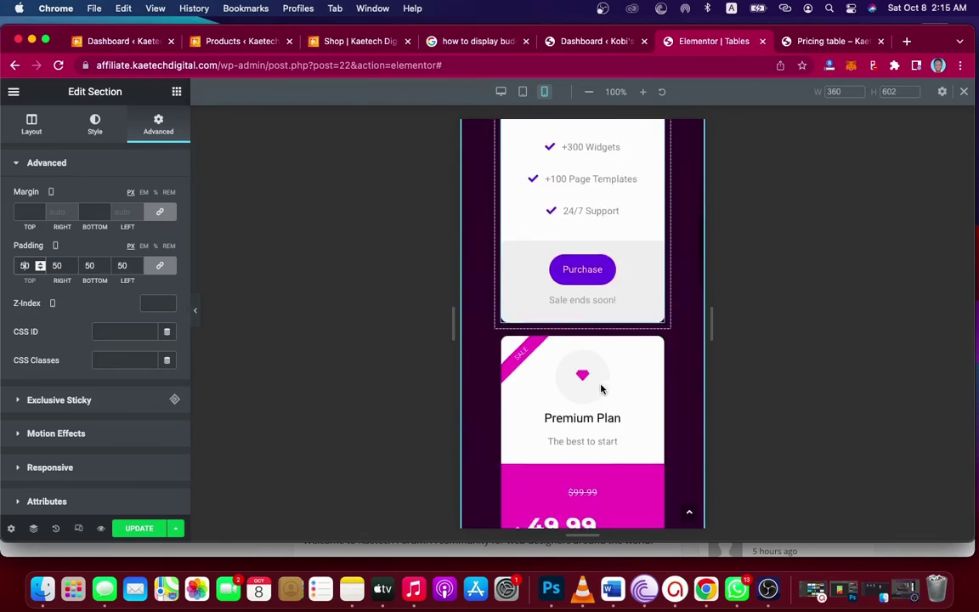
scroll(600, 389, "down", 5)
scroll(601, 388, "up", 4)
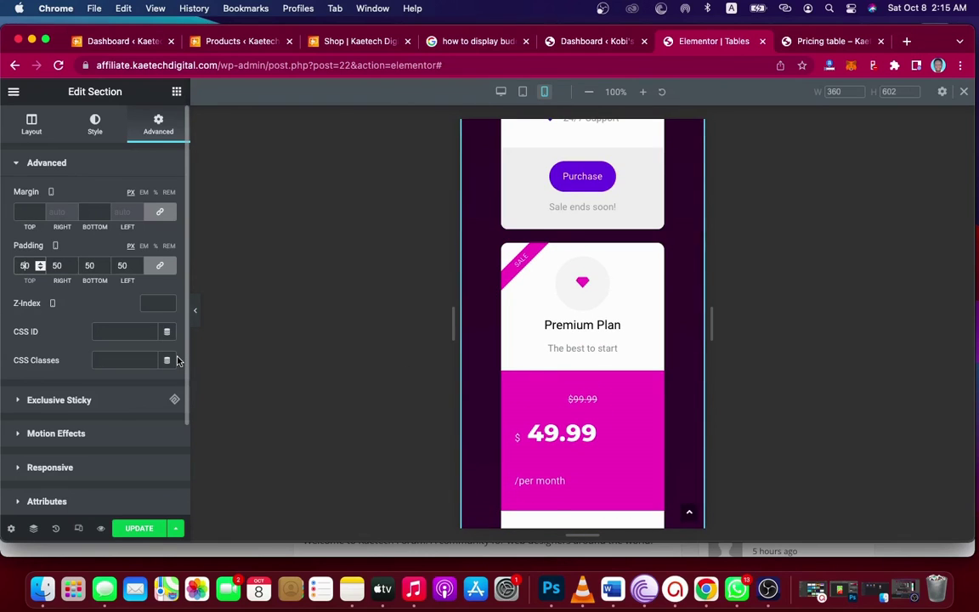
Reduce the pricing section's mobile padding to 20 px on all sides and review the stacked plans
key("BackSpace")
key("BackSpace")
type("20")
scroll(581, 342, "up", 5)
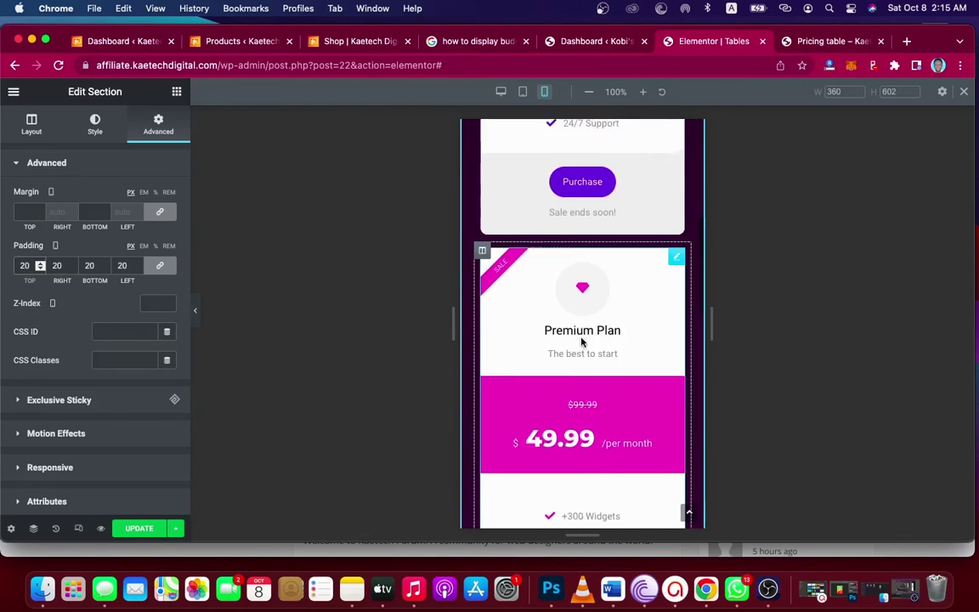
scroll(581, 342, "up", 2)
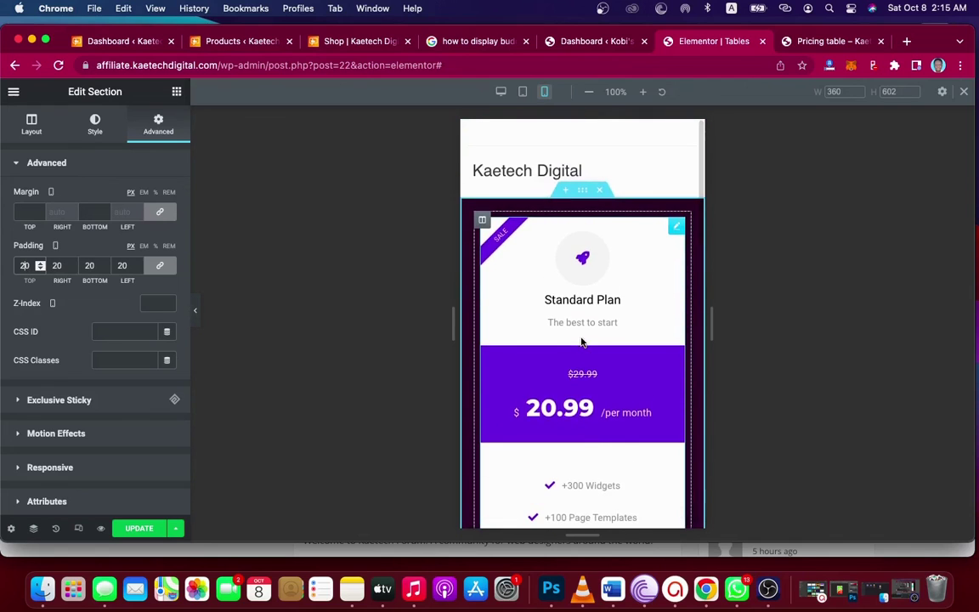
scroll(581, 341, "down", 10)
scroll(581, 341, "down", 2)
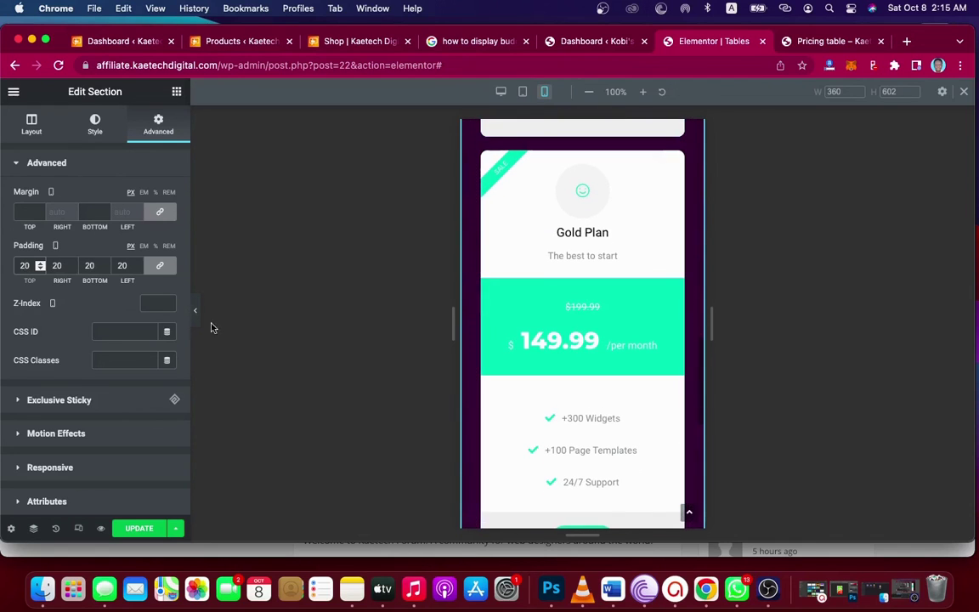
scroll(650, 319, "down", 8)
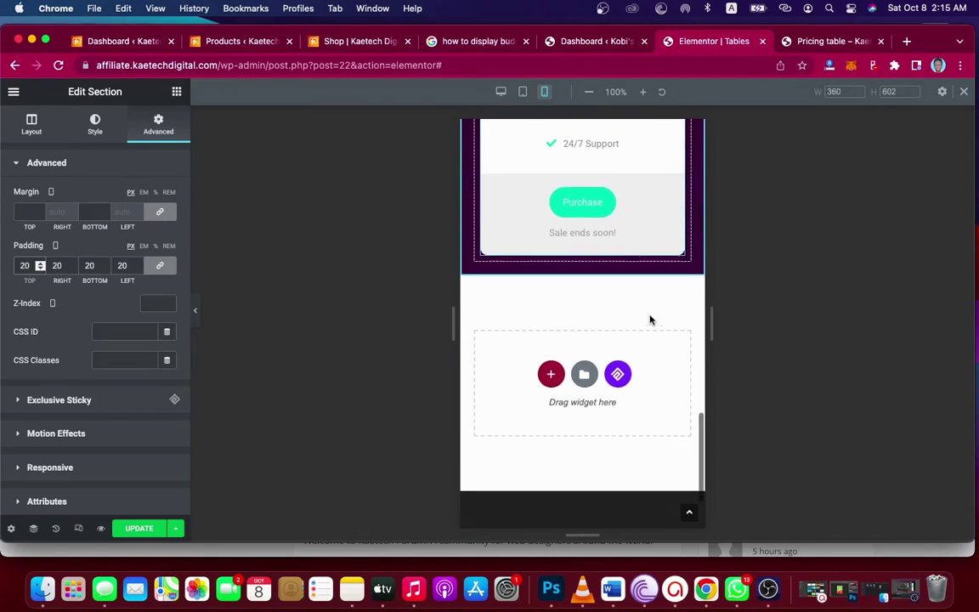
scroll(650, 318, "up", 20)
scroll(649, 320, "up", 9)
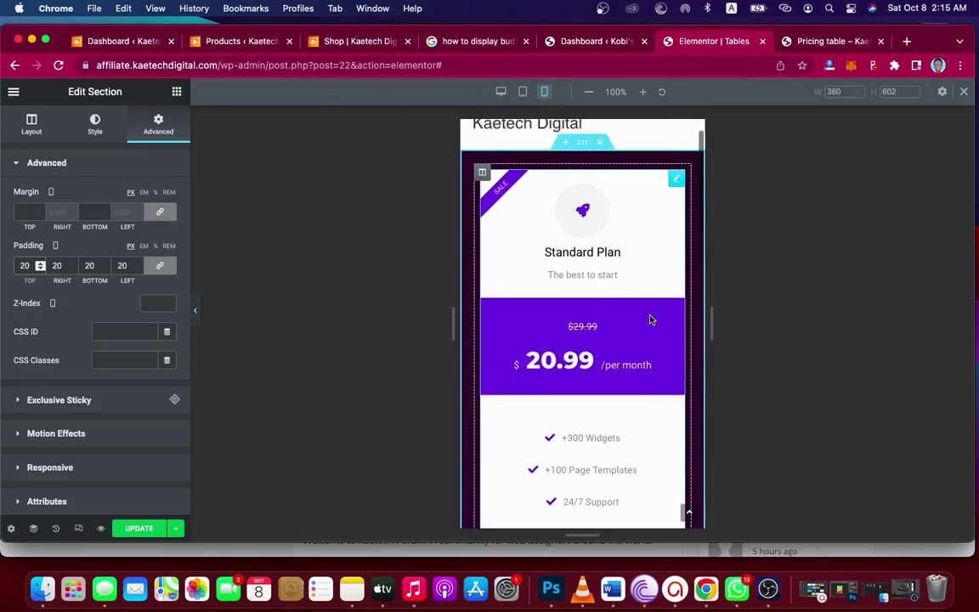
In the tablet view, link the pricing section's padding values and set them to 20 px on all sides
left_click(523, 92)
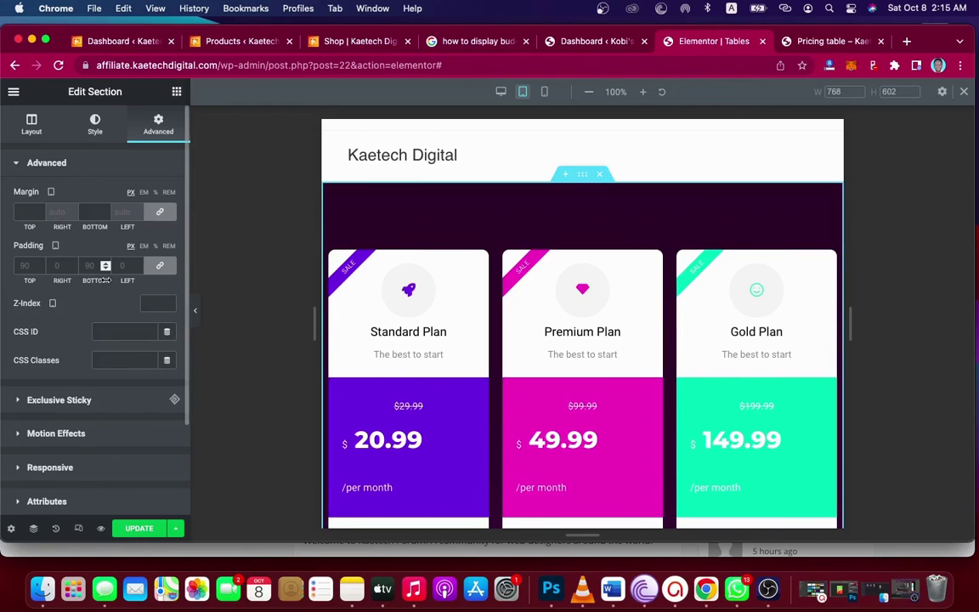
left_click(158, 267)
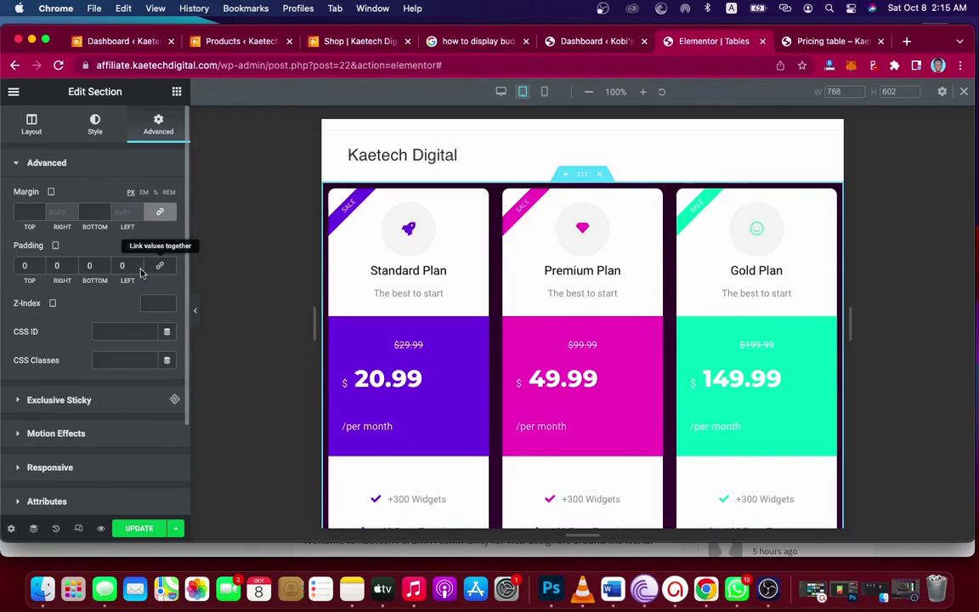
left_click(37, 267)
type("20")
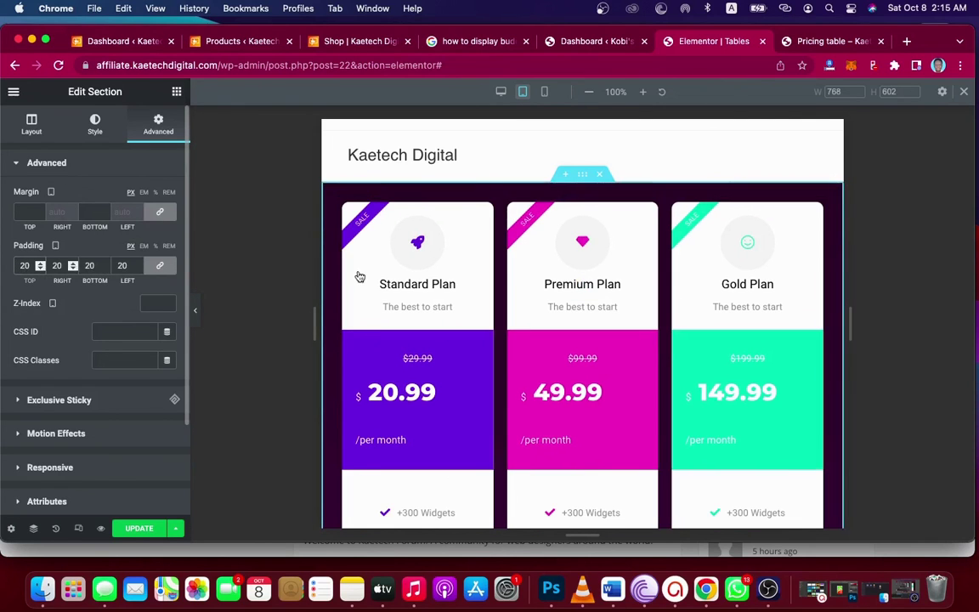
scroll(670, 349, "down", 5)
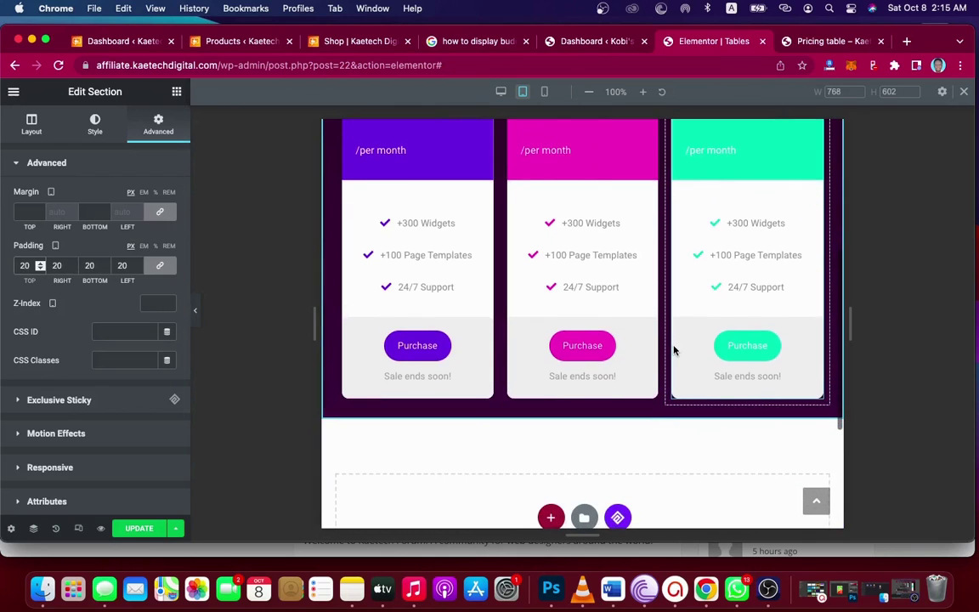
scroll(674, 350, "up", 5)
scroll(674, 349, "up", 1)
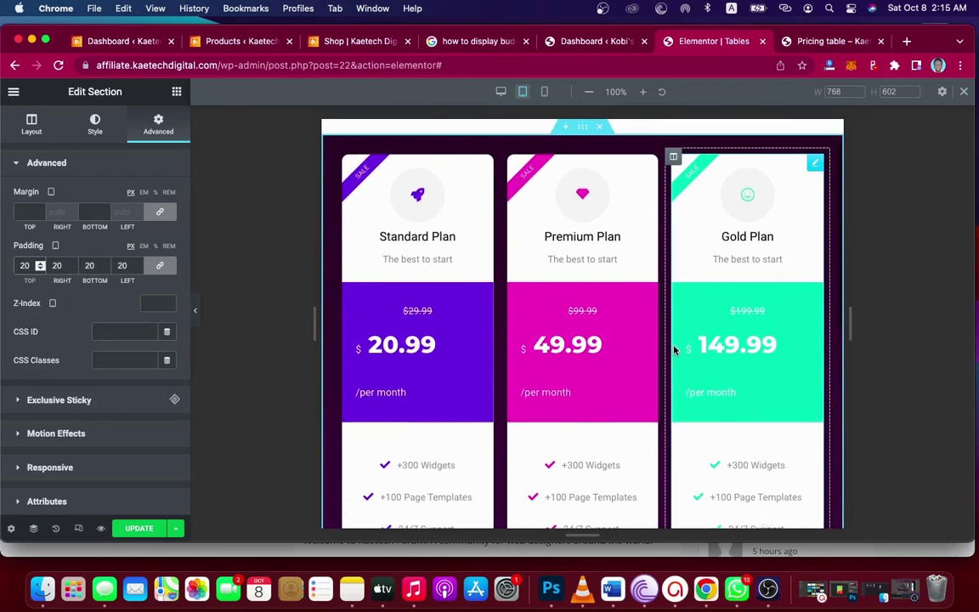
scroll(673, 349, "down", 2)
scroll(674, 349, "up", 3)
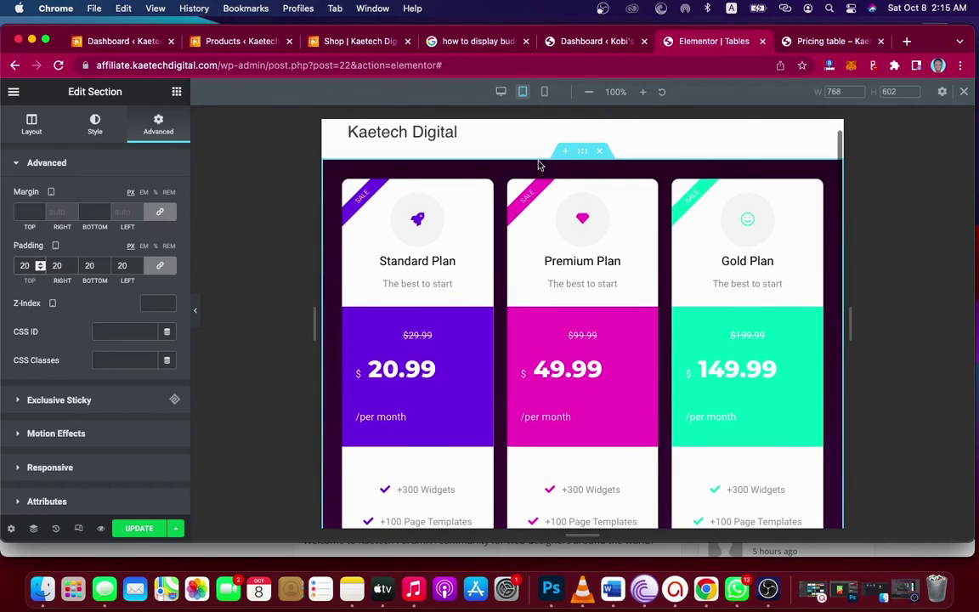
Return to the desktop view, check the three plans' layout, and update the page
left_click(502, 92)
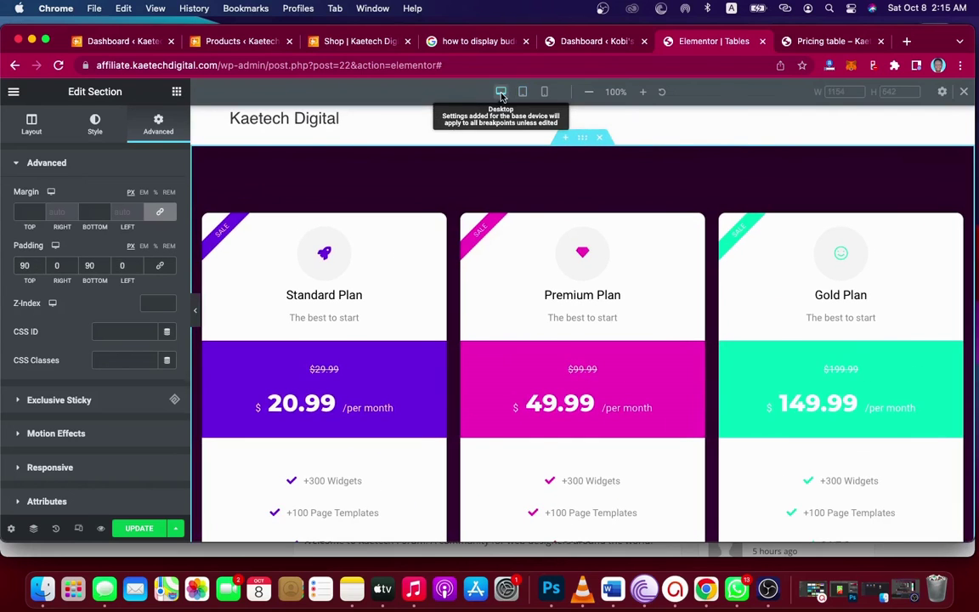
scroll(691, 353, "down", 5)
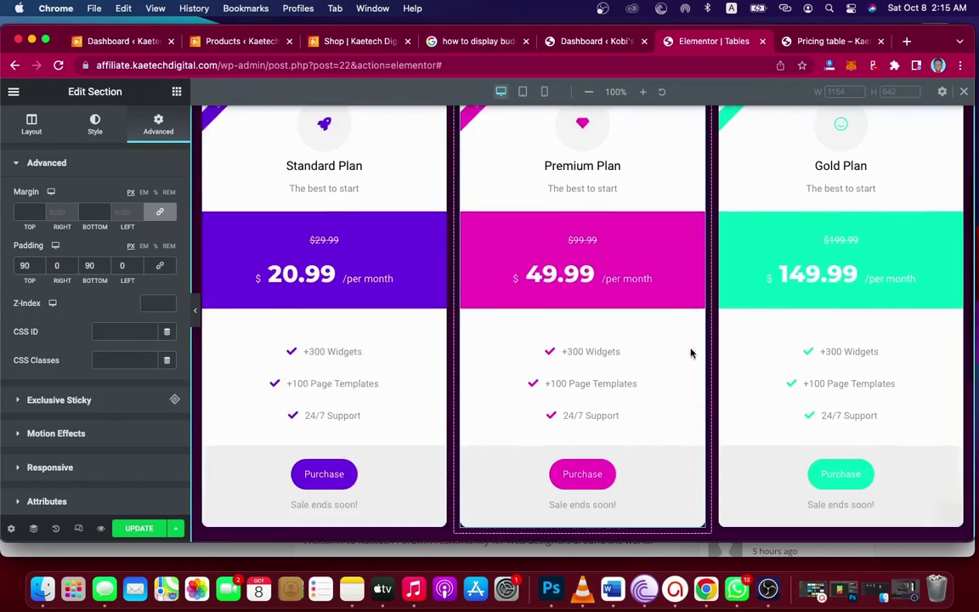
scroll(691, 352, "up", 3)
scroll(691, 352, "up", 3)
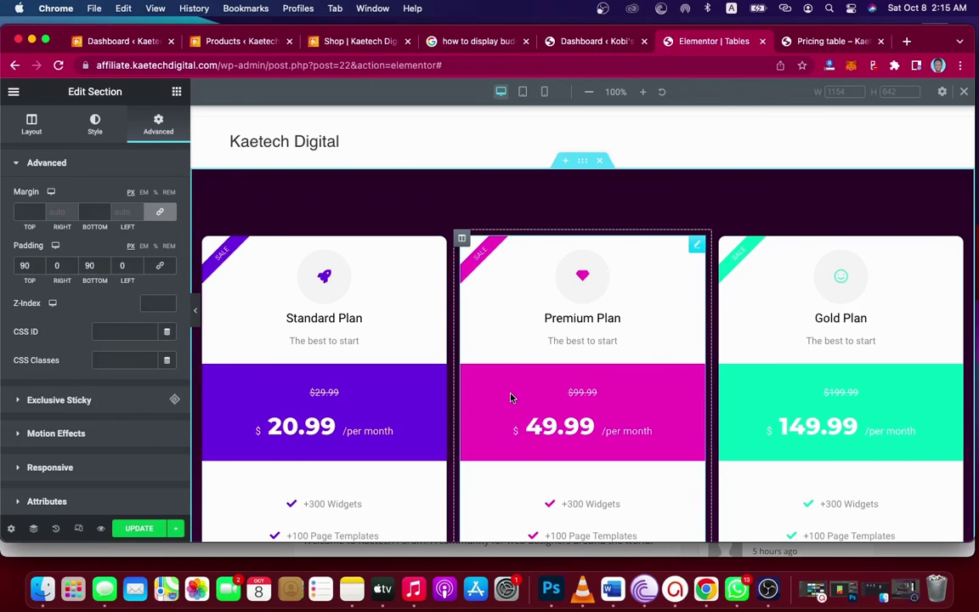
left_click(140, 529)
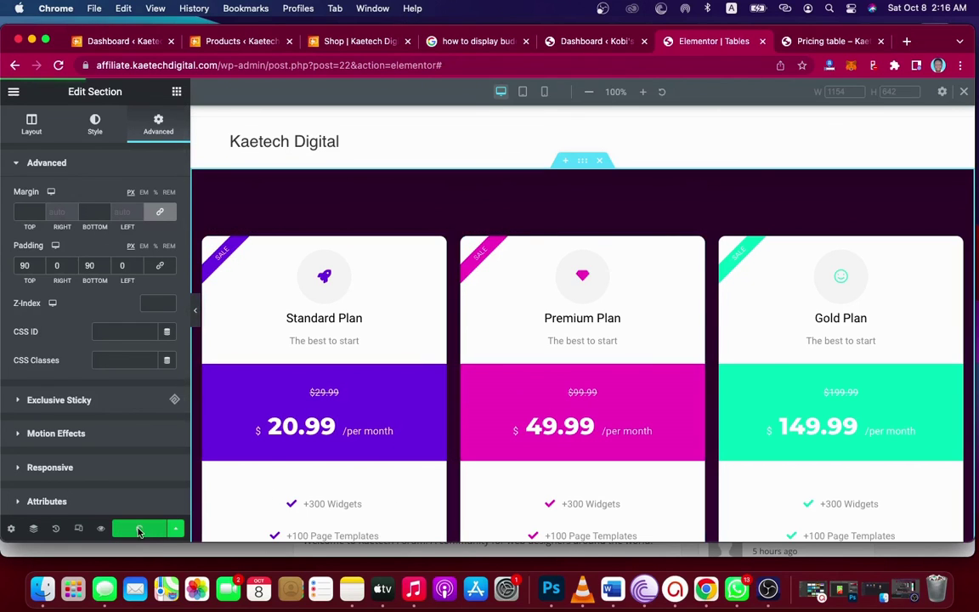
Open the live page from the editor and examine the three pricing plans from header to footer
left_click(13, 91)
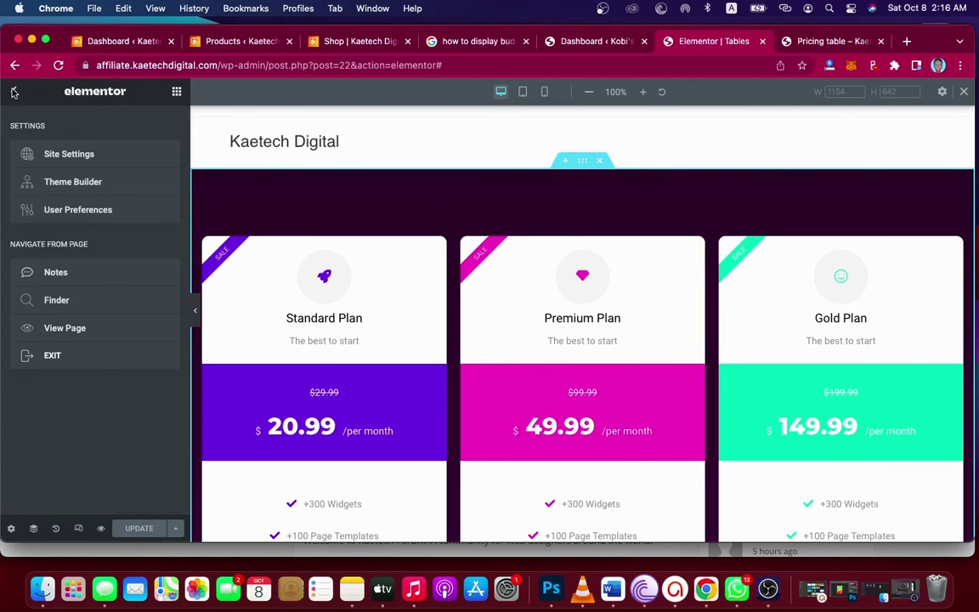
left_click(66, 327)
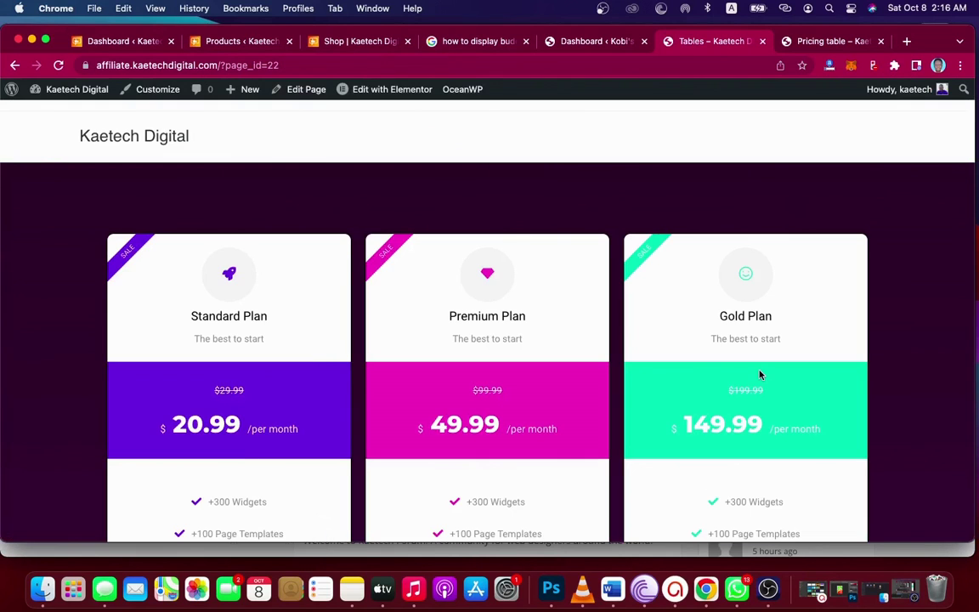
scroll(759, 370, "down", 5)
scroll(758, 371, "up", 4)
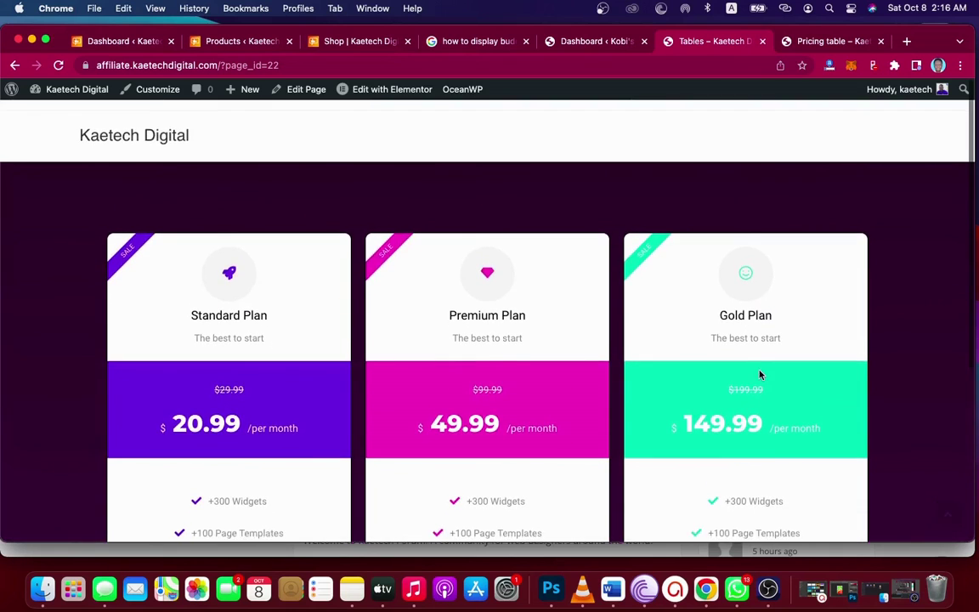
scroll(758, 371, "down", 3)
scroll(759, 374, "up", 3)
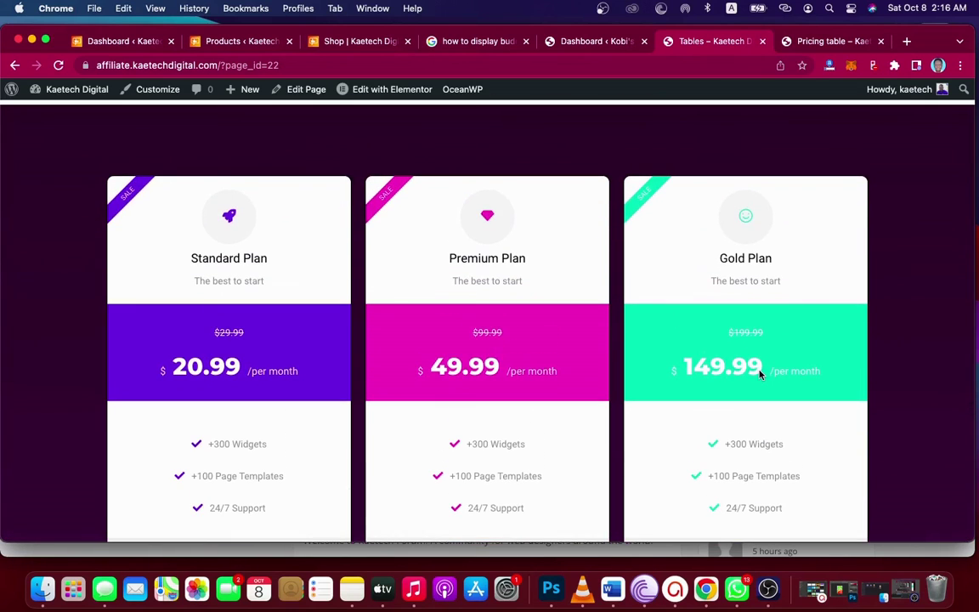
scroll(759, 372, "down", 4)
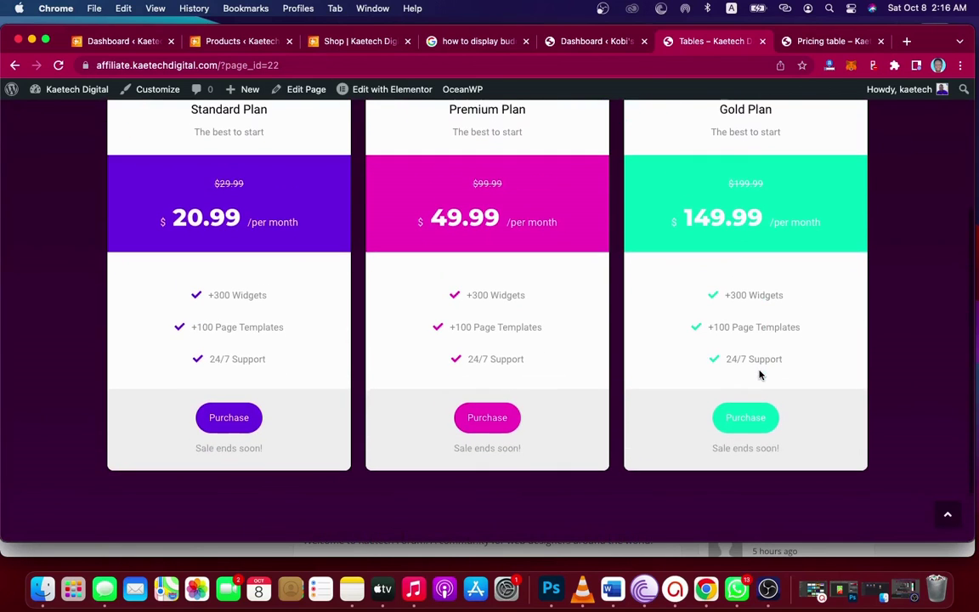
scroll(759, 374, "up", 1)
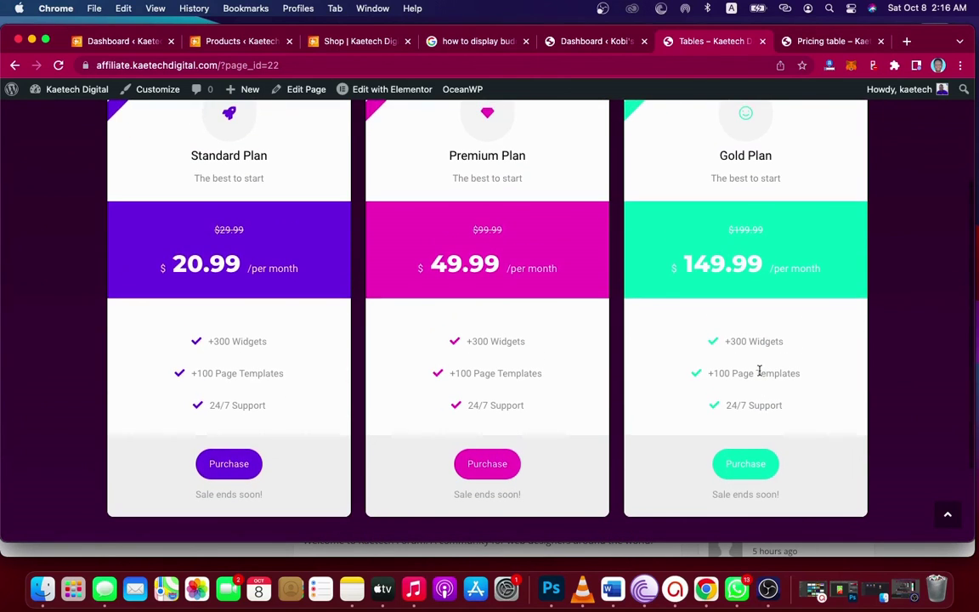